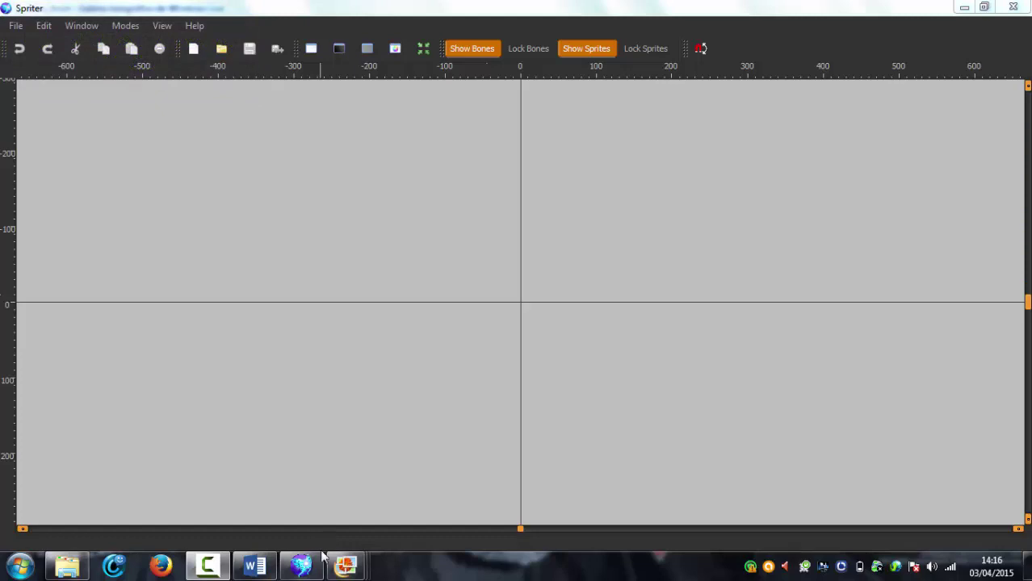
Switch to Windows Live Photo Gallery and look through the arm and hand sprite images.
mouse_move(345, 565)
click(178, 500)
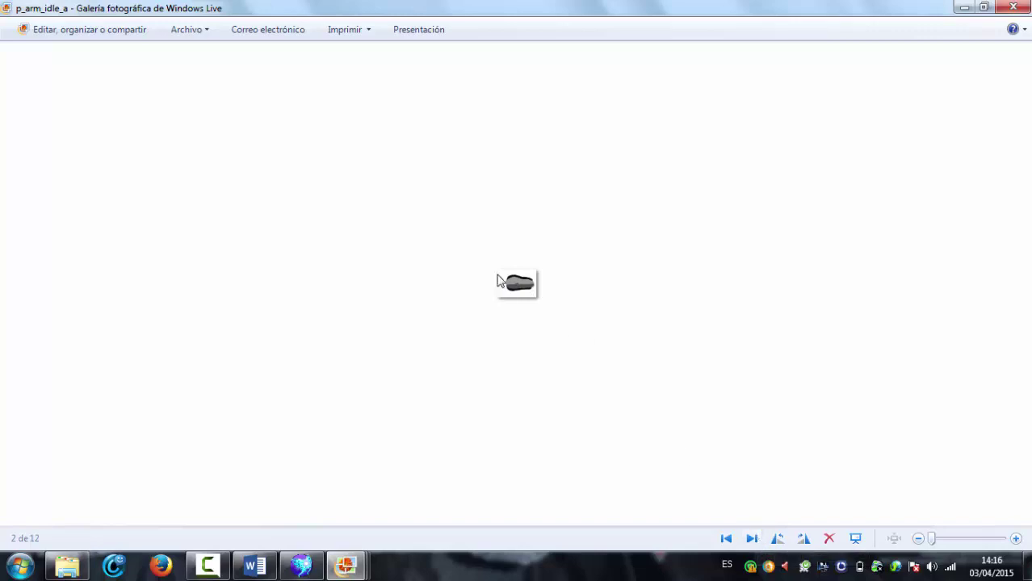
click(751, 541)
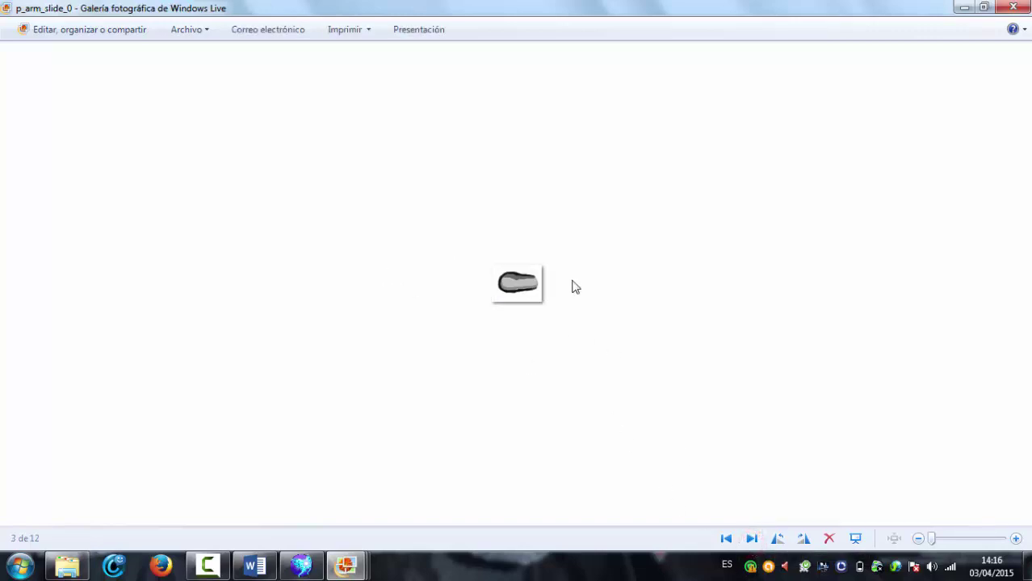
click(751, 540)
click(751, 539)
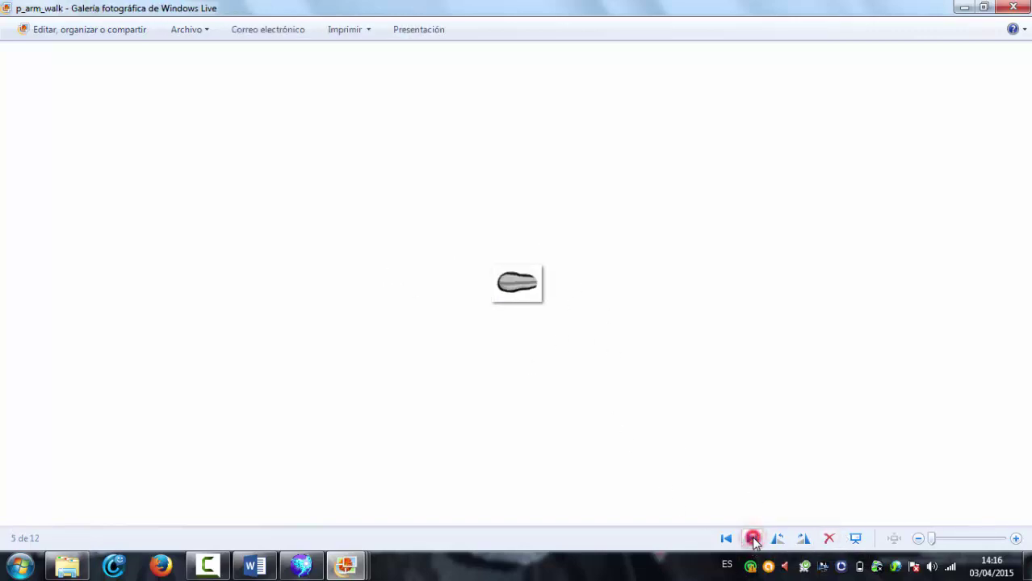
click(751, 539)
mouse_move(347, 565)
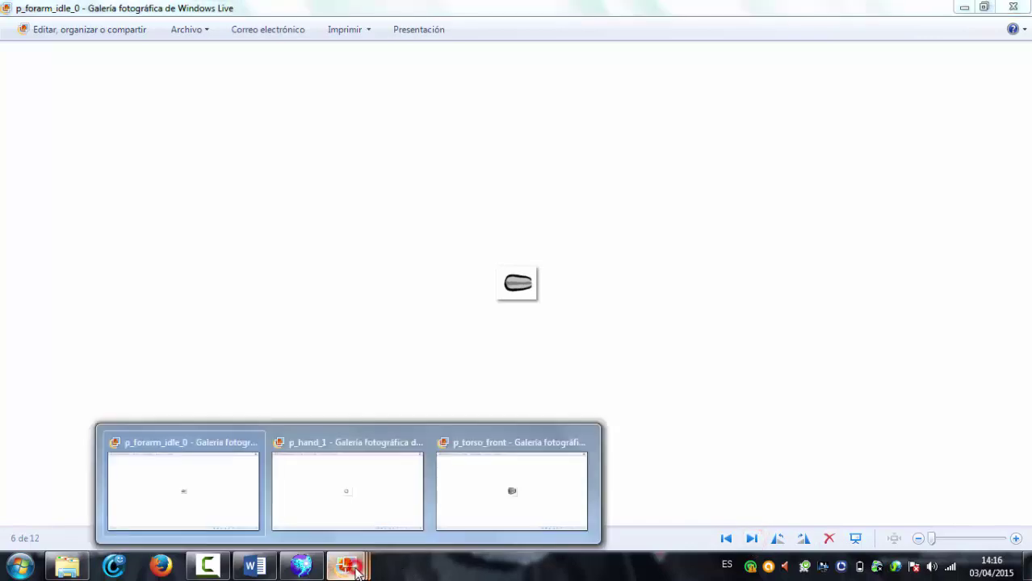
click(391, 517)
click(750, 538)
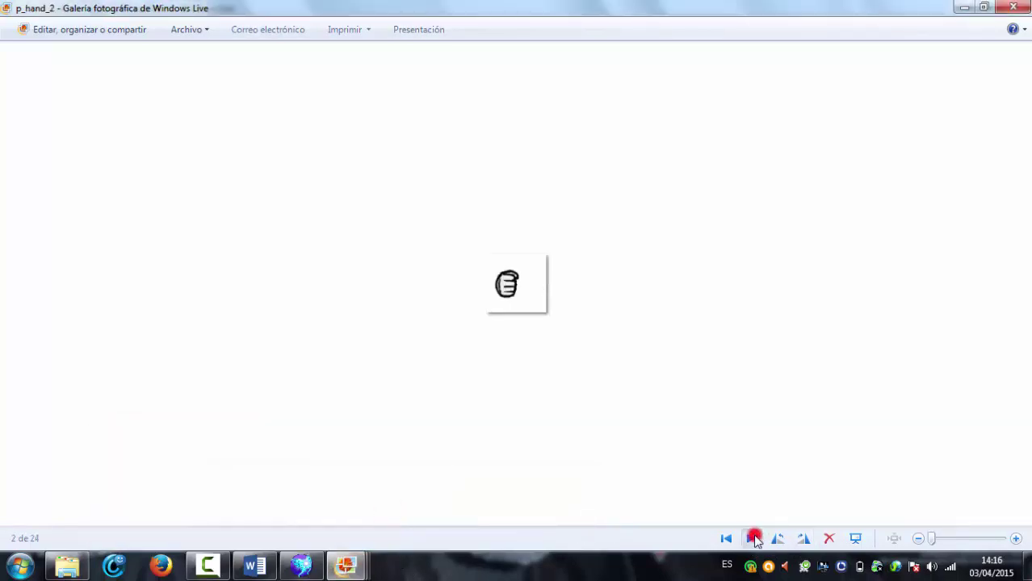
click(751, 539)
click(751, 538)
Look through the torso sprite images, and bring the hand and forearm images back into view.
mouse_move(363, 567)
click(507, 510)
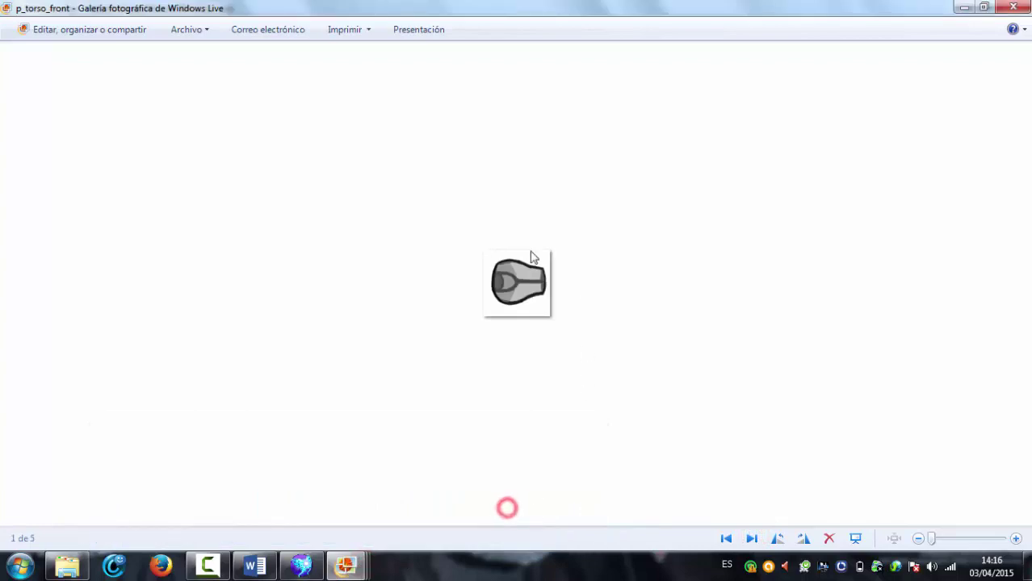
click(751, 539)
click(751, 538)
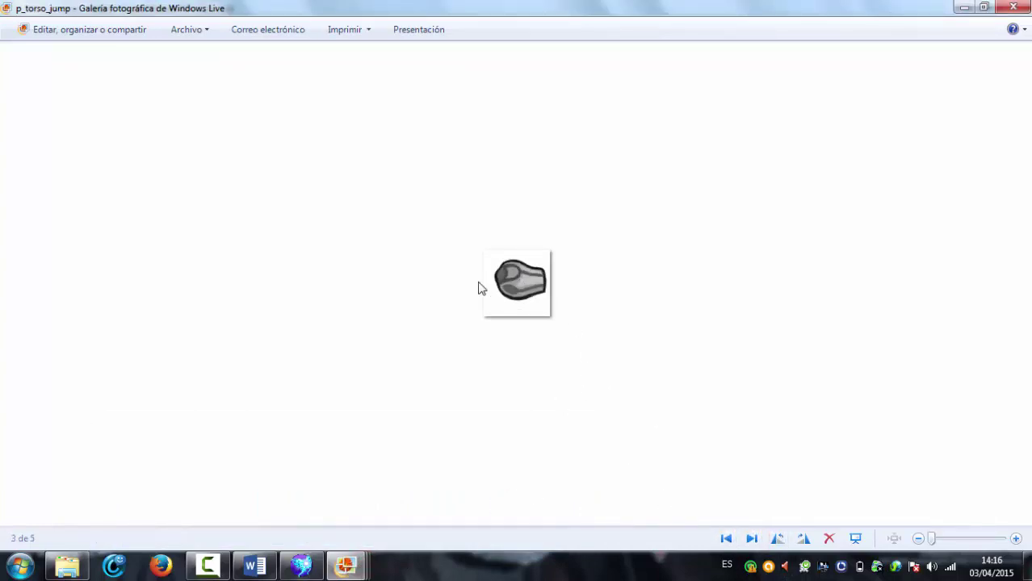
click(727, 538)
click(727, 538)
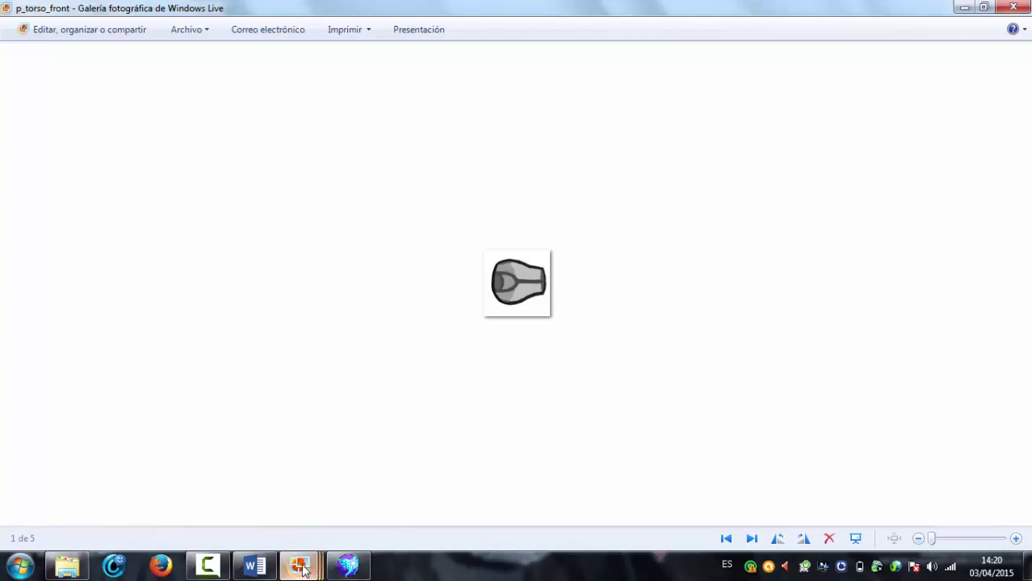
mouse_move(316, 571)
click(292, 491)
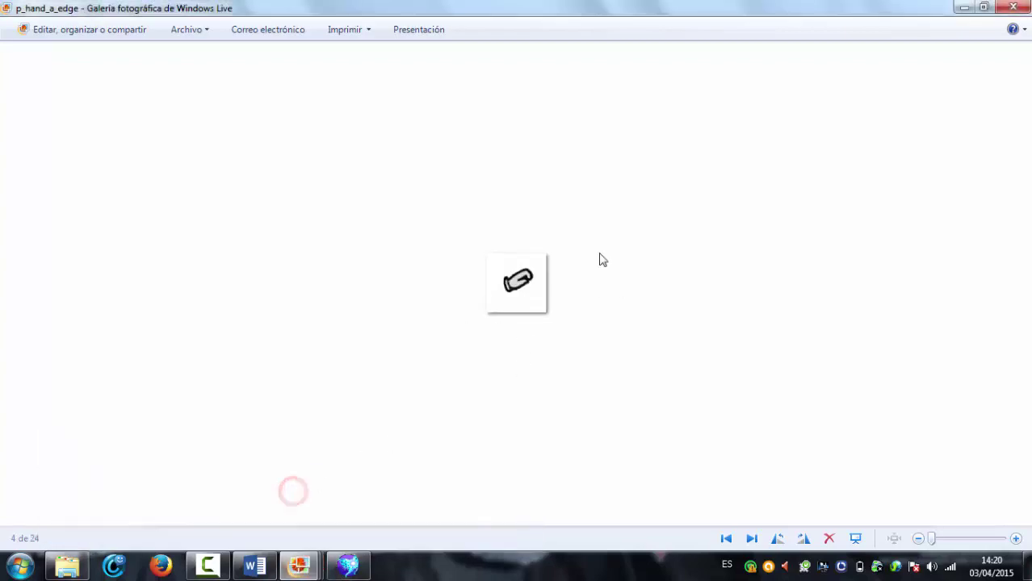
mouse_move(297, 566)
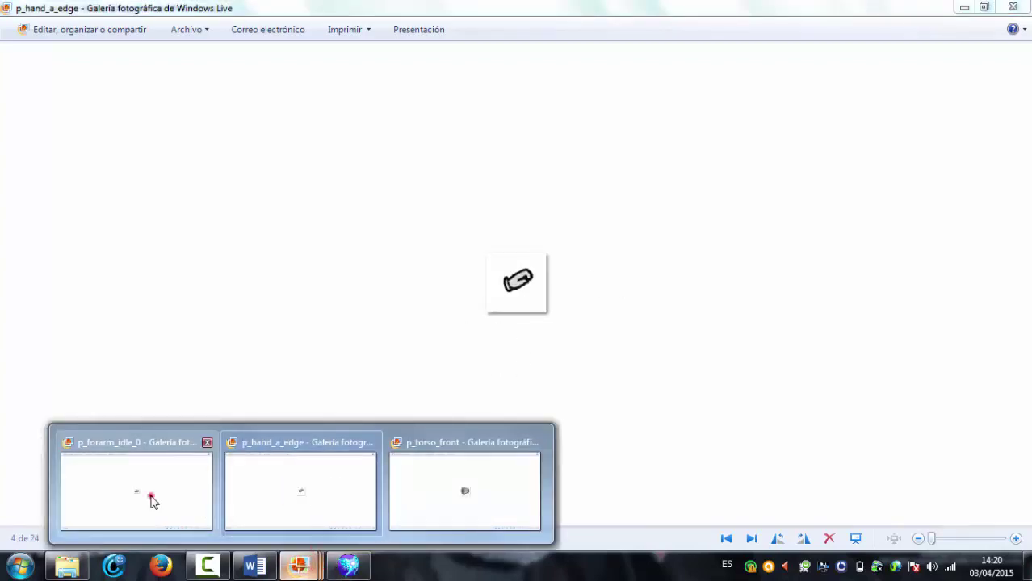
click(151, 495)
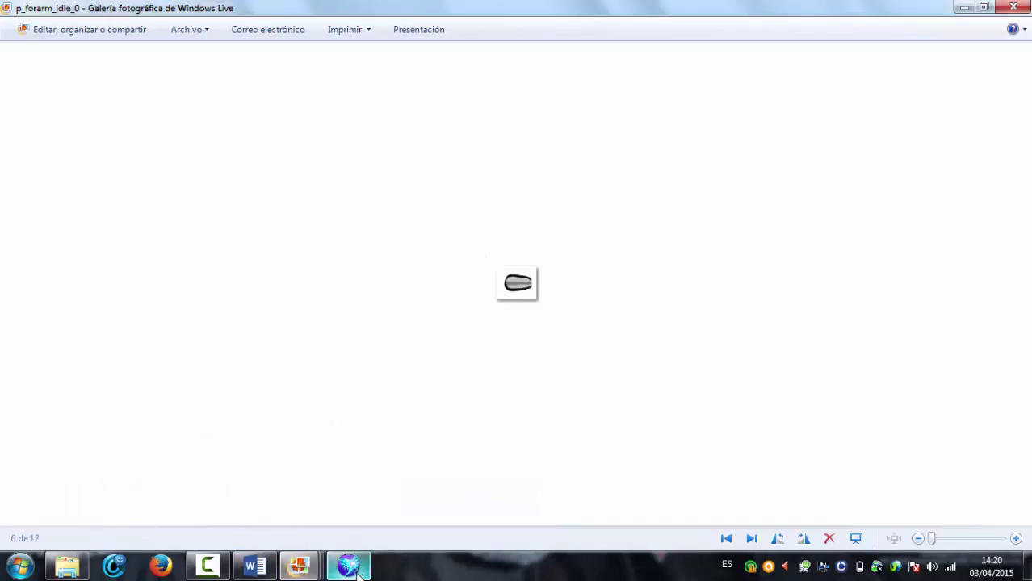
Switch to Spriter and disable Open GL.
mouse_move(360, 570)
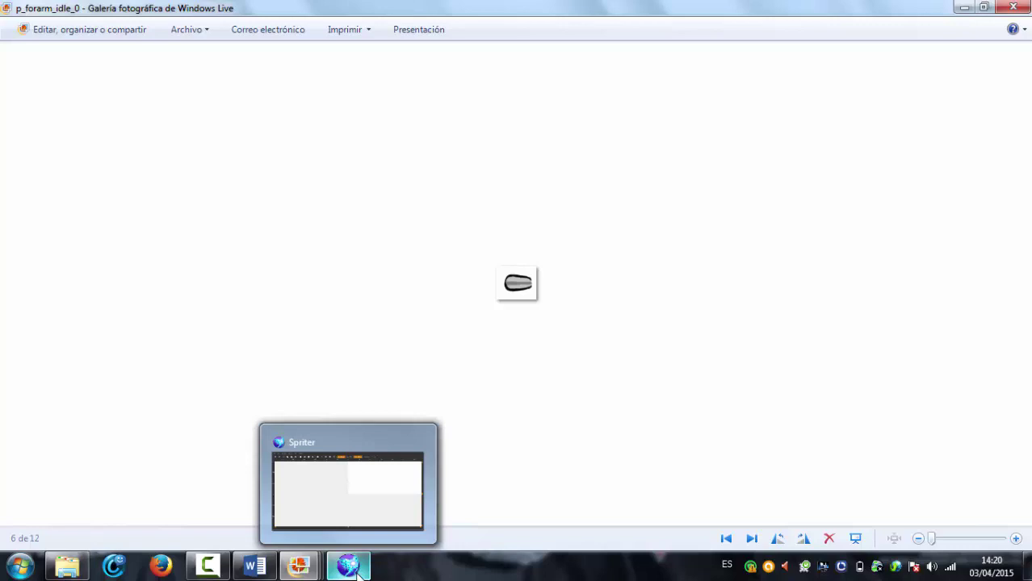
click(360, 570)
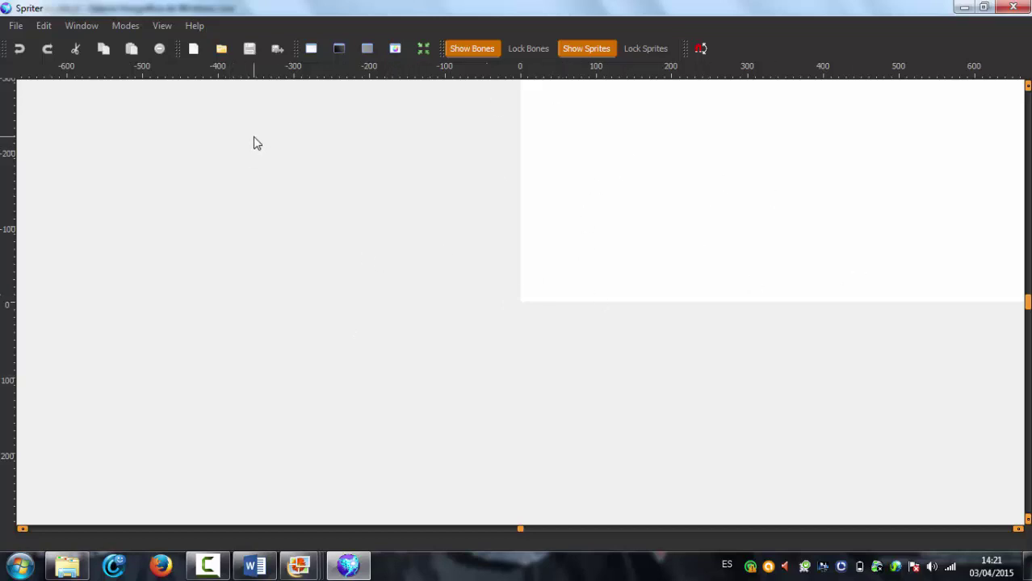
click(162, 26)
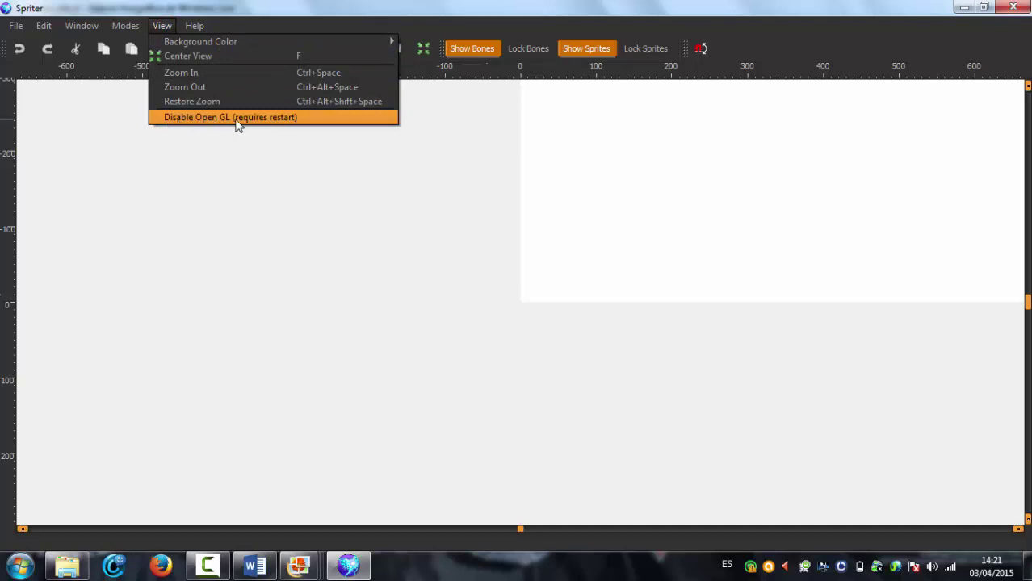
click(200, 118)
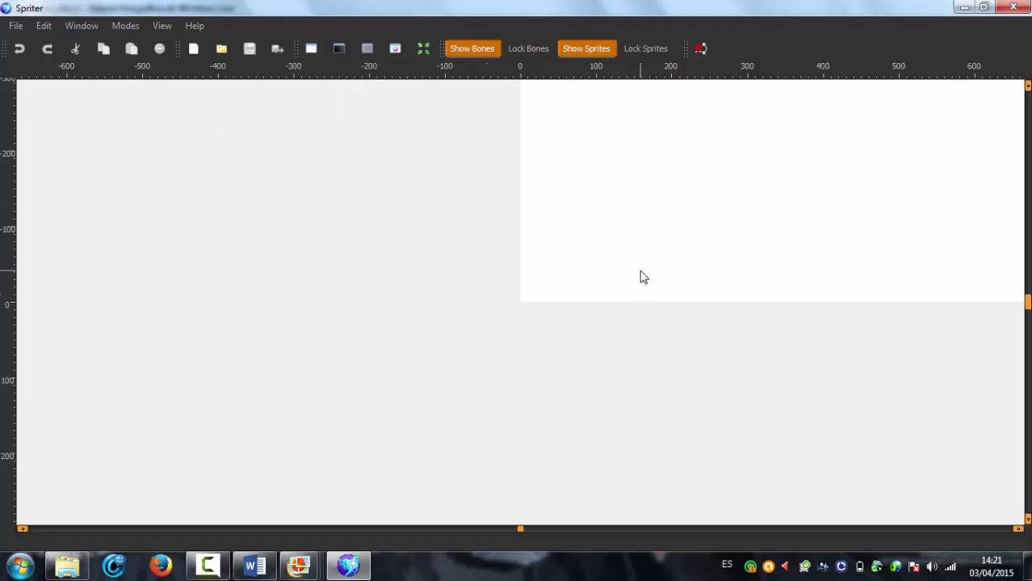
Close Spriter and relaunch it by searching the installed programs for "spriter".
click(1012, 7)
click(19, 565)
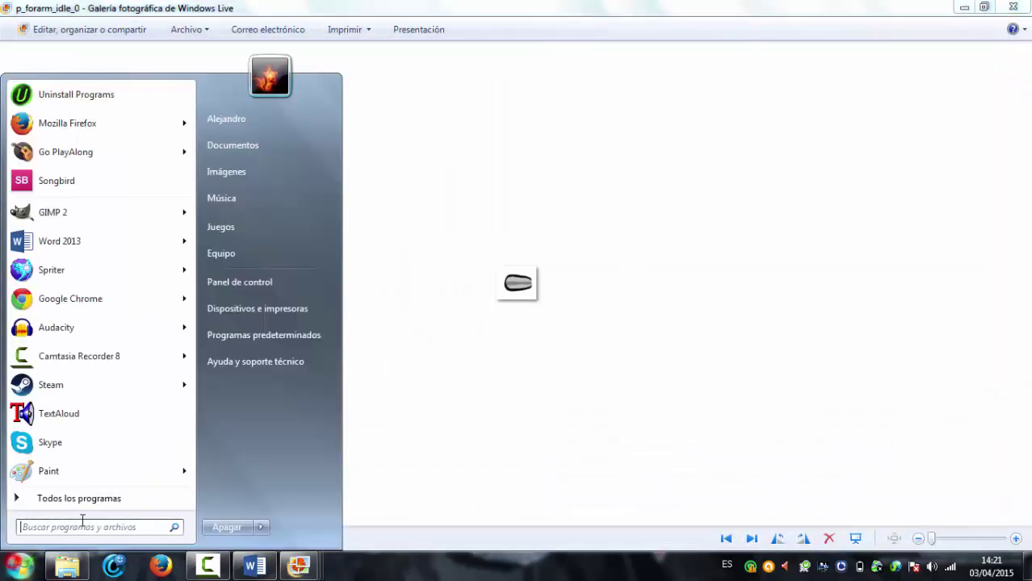
text(spriter)
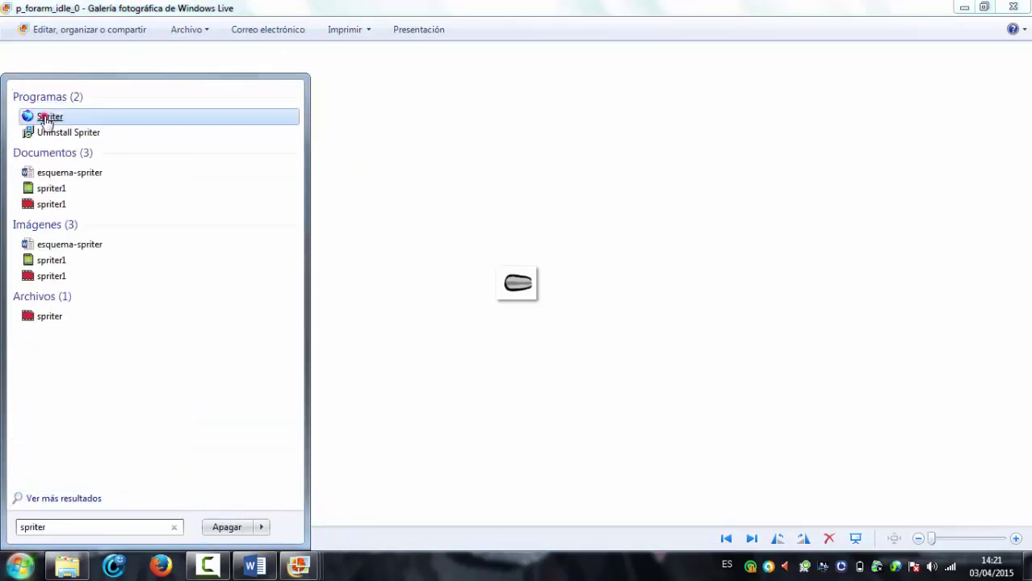
click(45, 116)
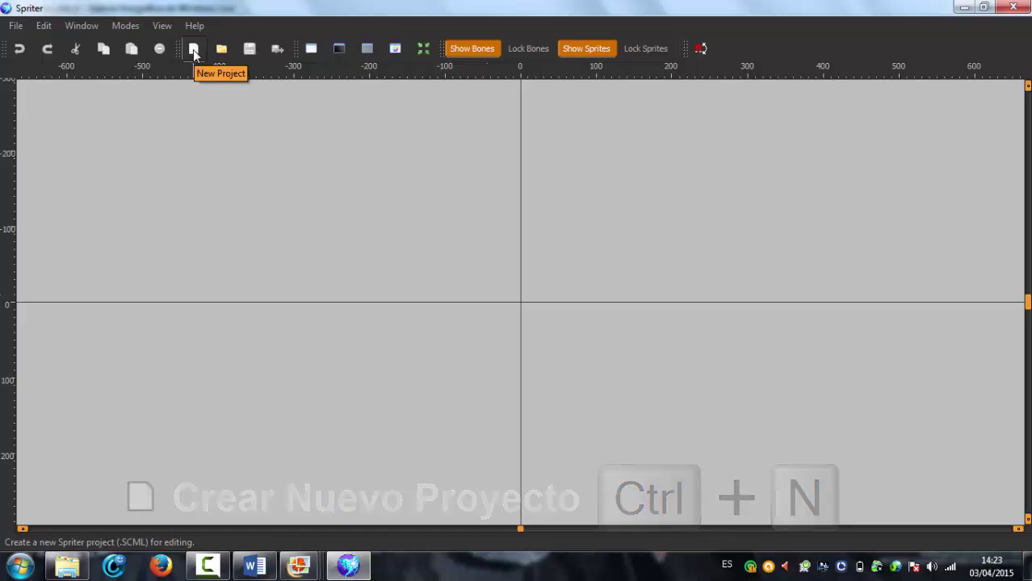
Create a new project with the GreyGuy folder in Descargas as its root folder.
click(16, 25)
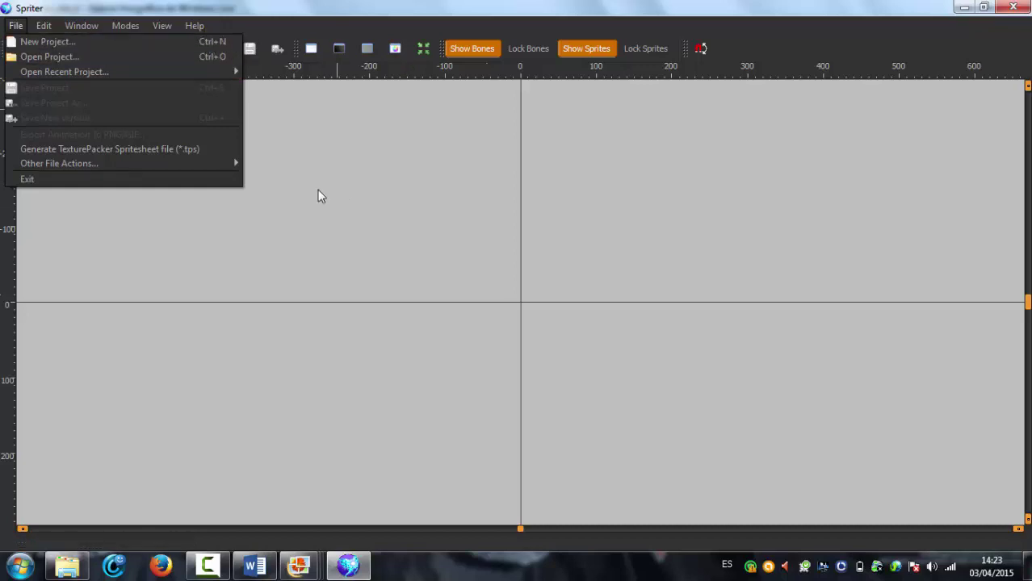
click(321, 154)
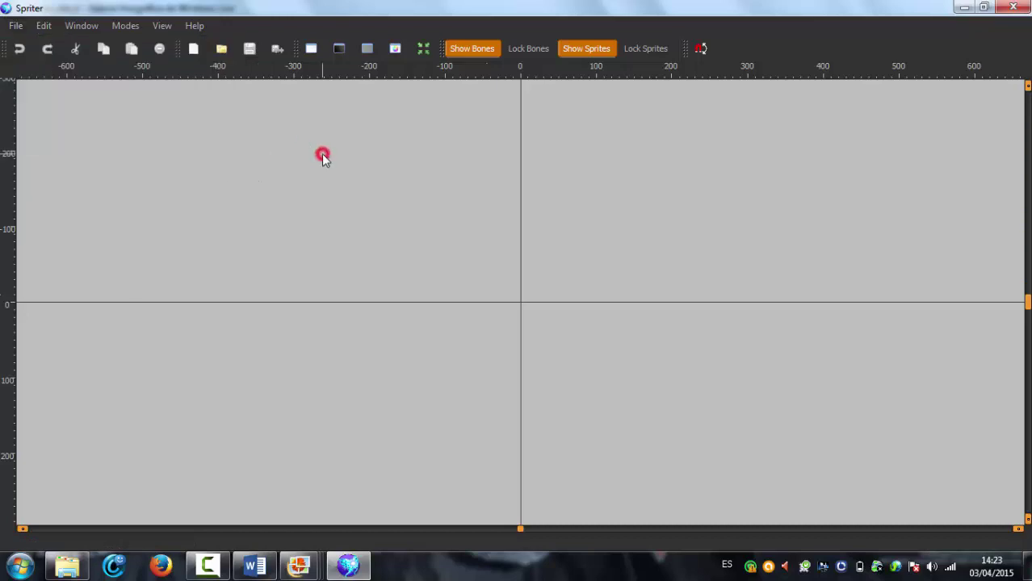
click(195, 50)
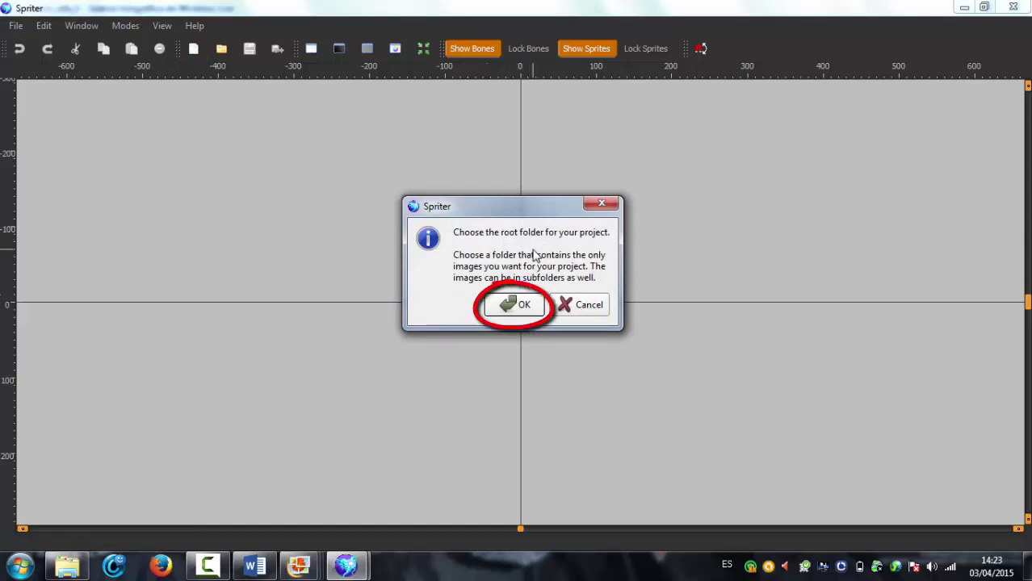
click(524, 305)
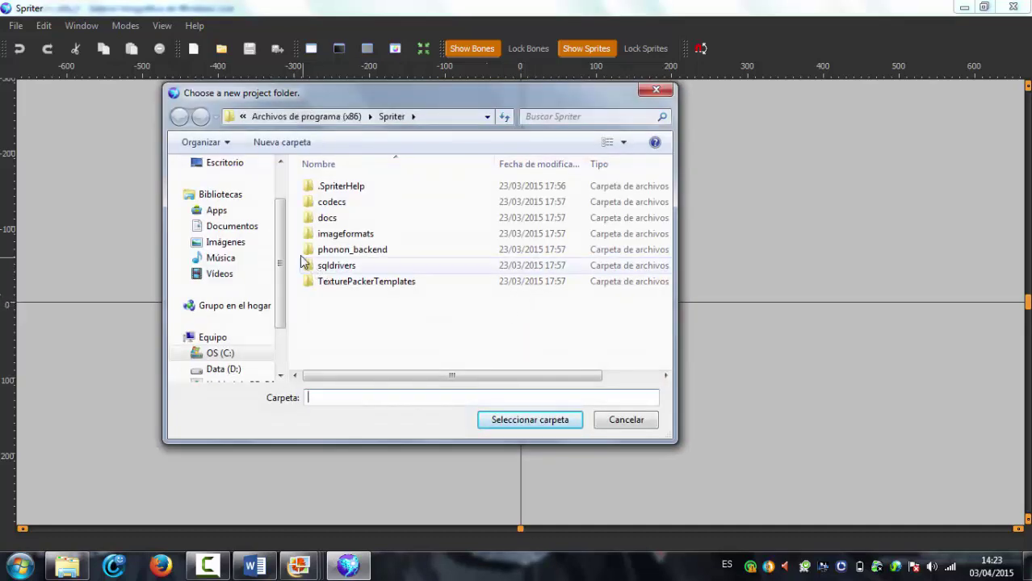
click(279, 289)
drag(279, 289, 276, 249)
click(239, 190)
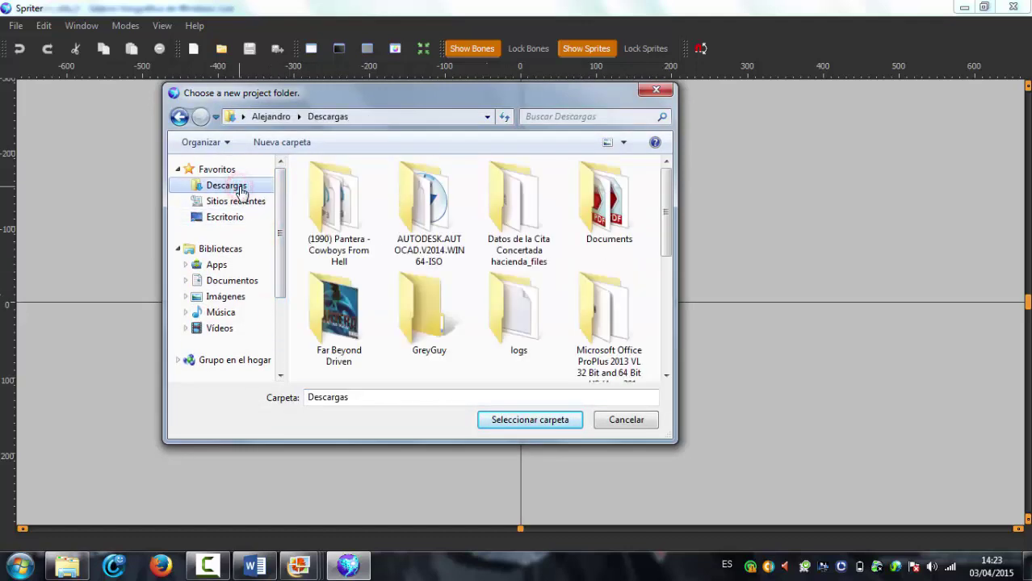
click(669, 221)
mouse_move(668, 221)
mouse_down()
mouse_move(672, 315)
mouse_move(674, 270)
mouse_up()
click(406, 219)
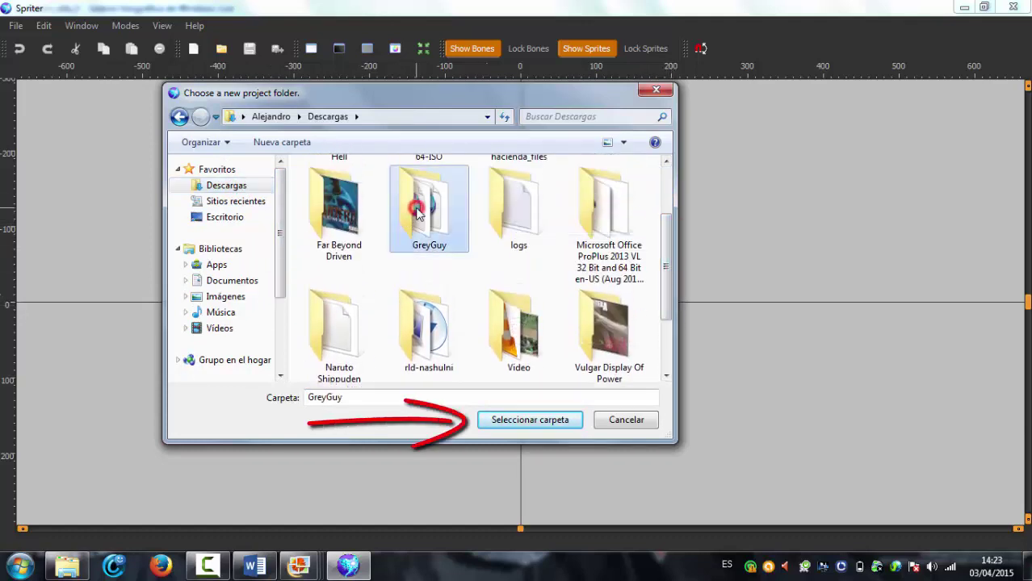
click(523, 421)
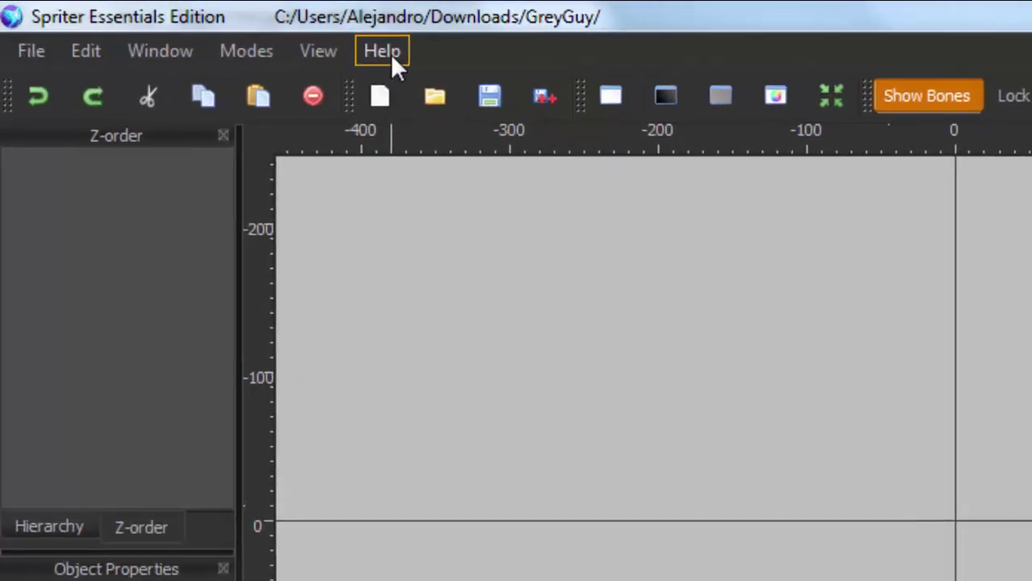
click(199, 28)
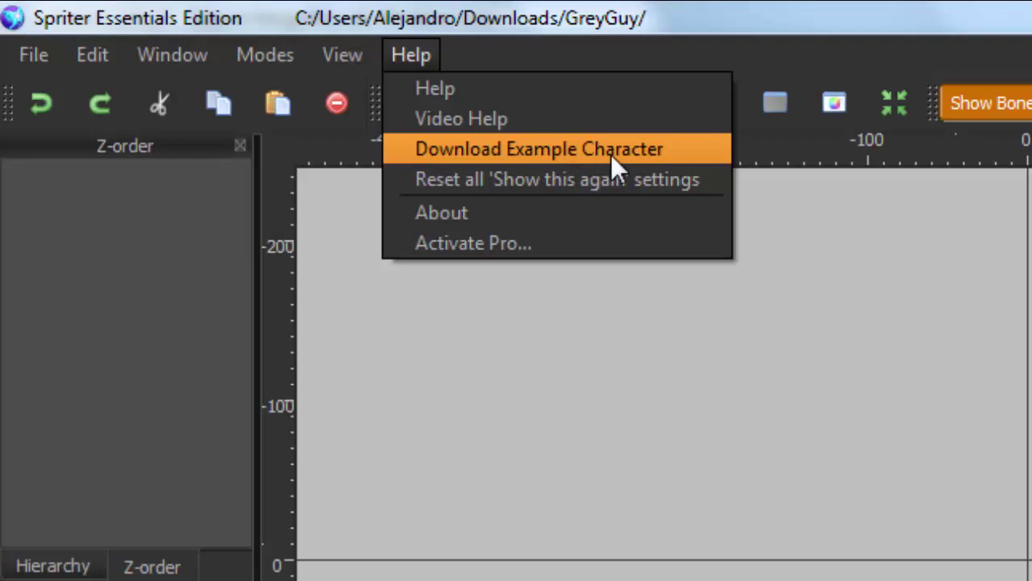
click(962, 536)
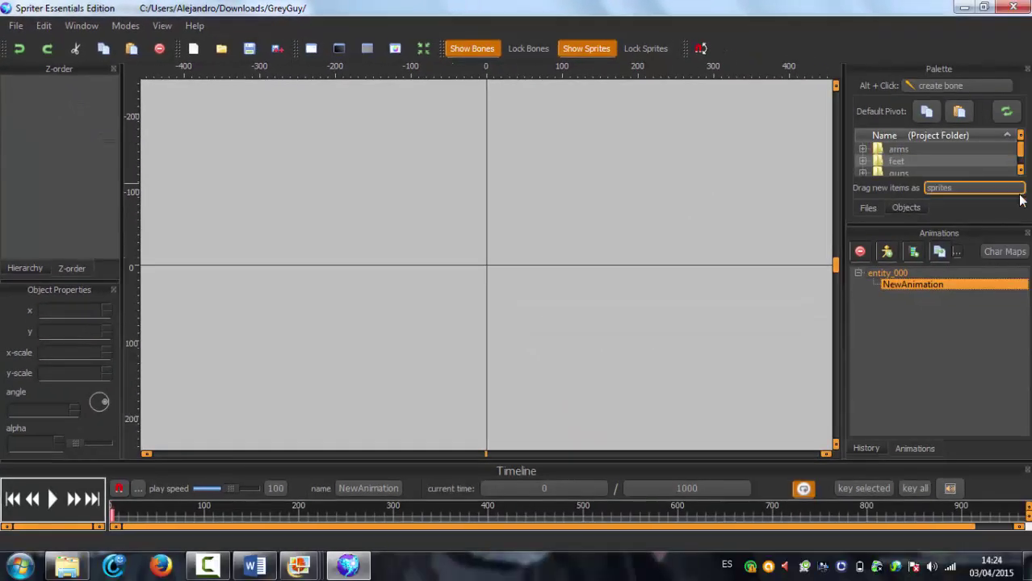
Enlarge the project file list so that all sprite folders from arms to torso fit.
drag(958, 223, 957, 296)
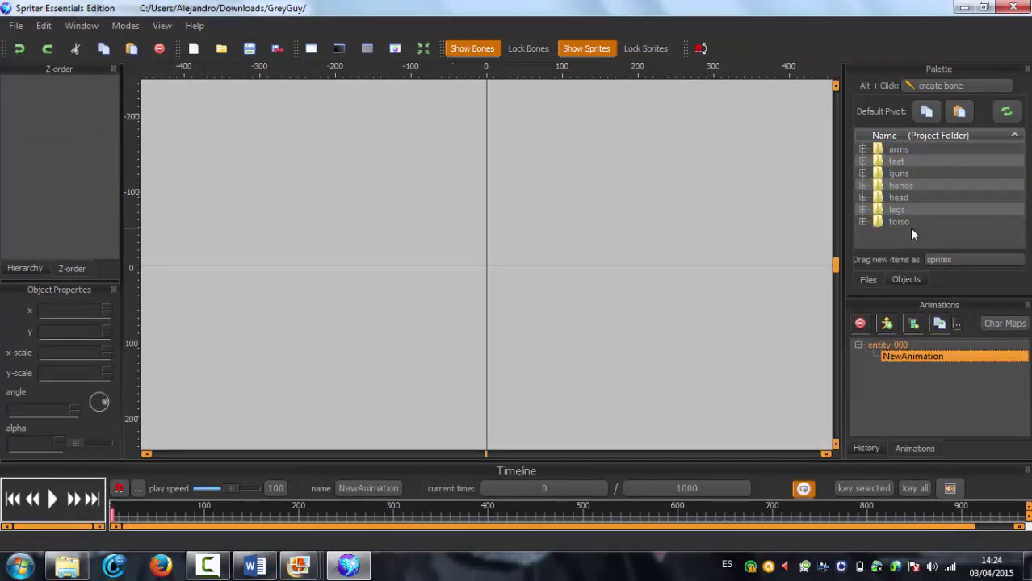
click(909, 227)
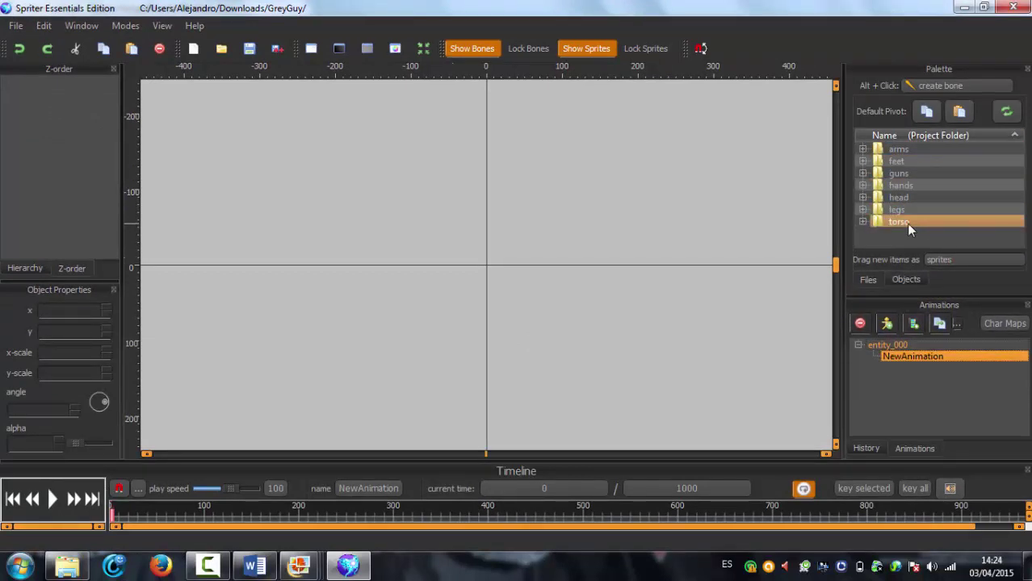
click(891, 210)
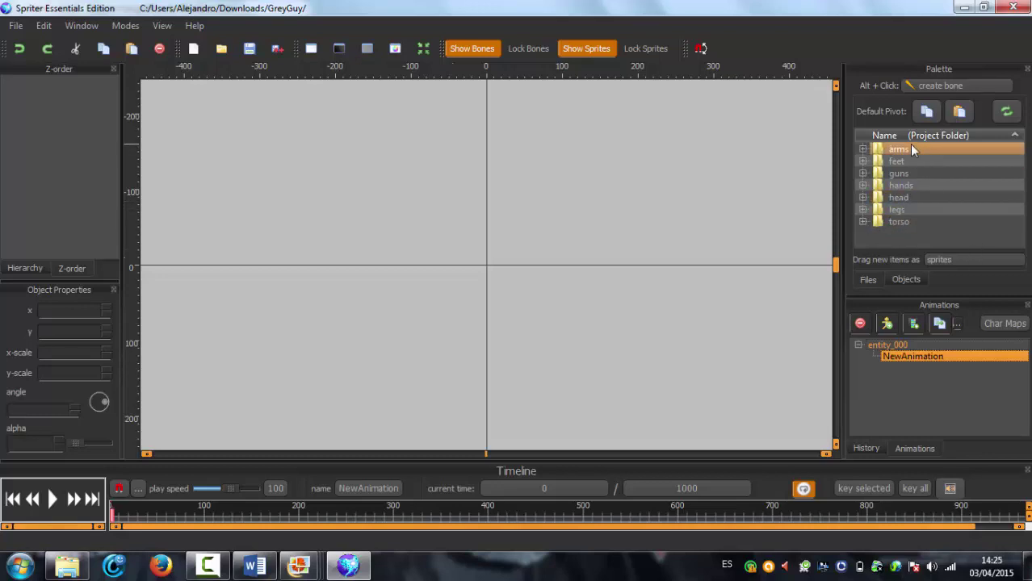
Expand the arms folder in the project files and select p_arm_idle_a.png.
click(863, 151)
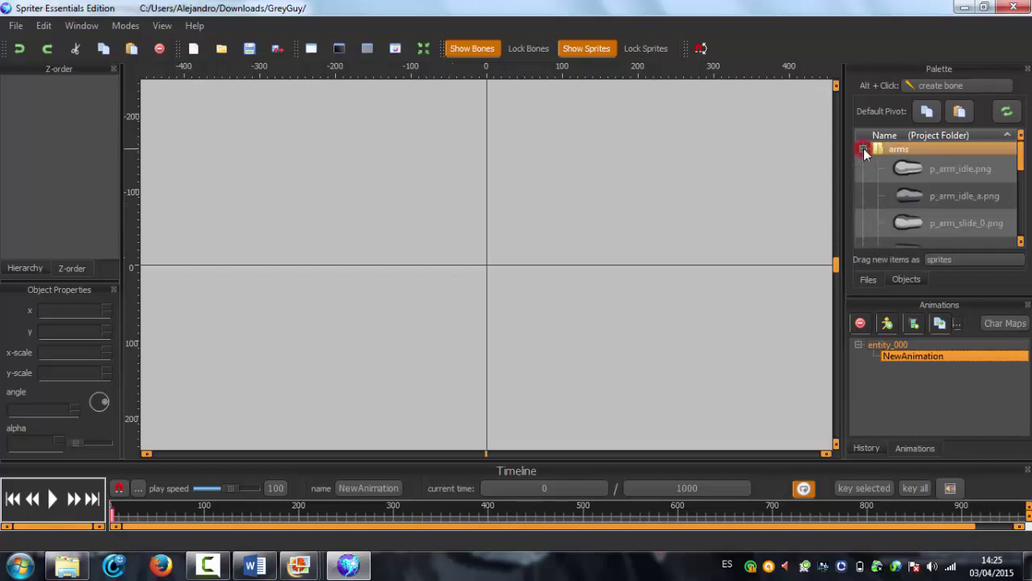
click(863, 150)
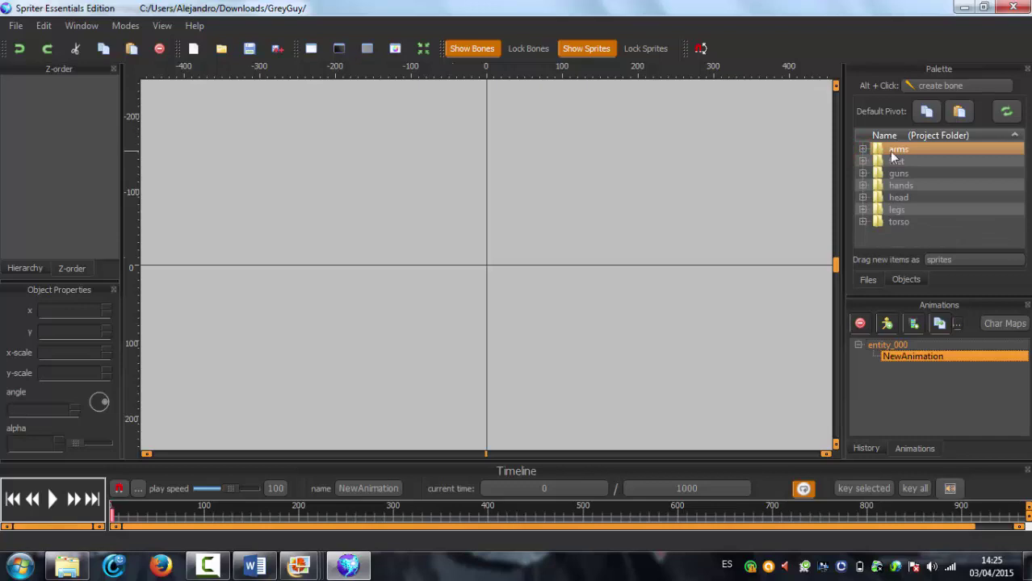
click(871, 161)
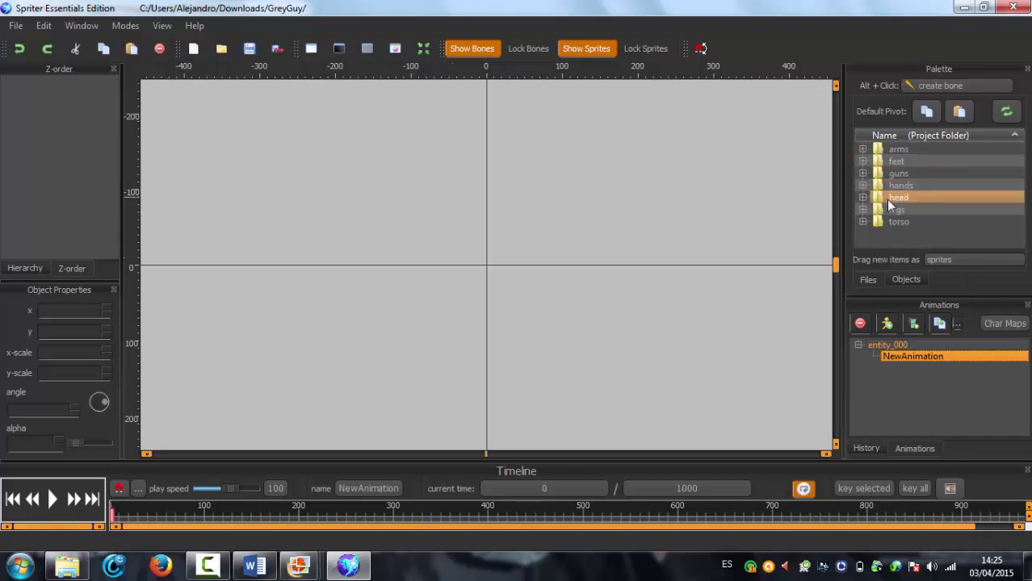
click(862, 150)
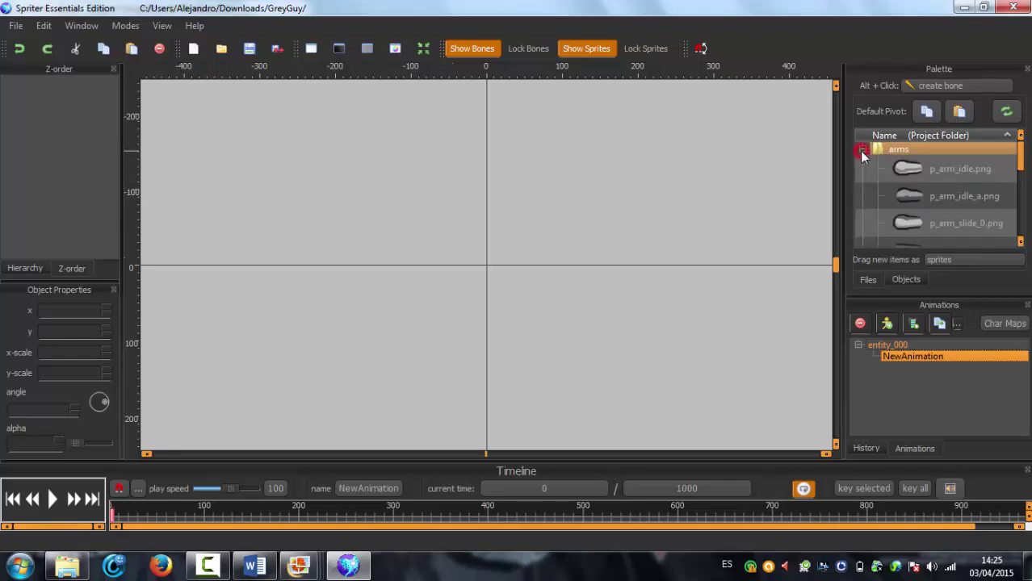
click(937, 195)
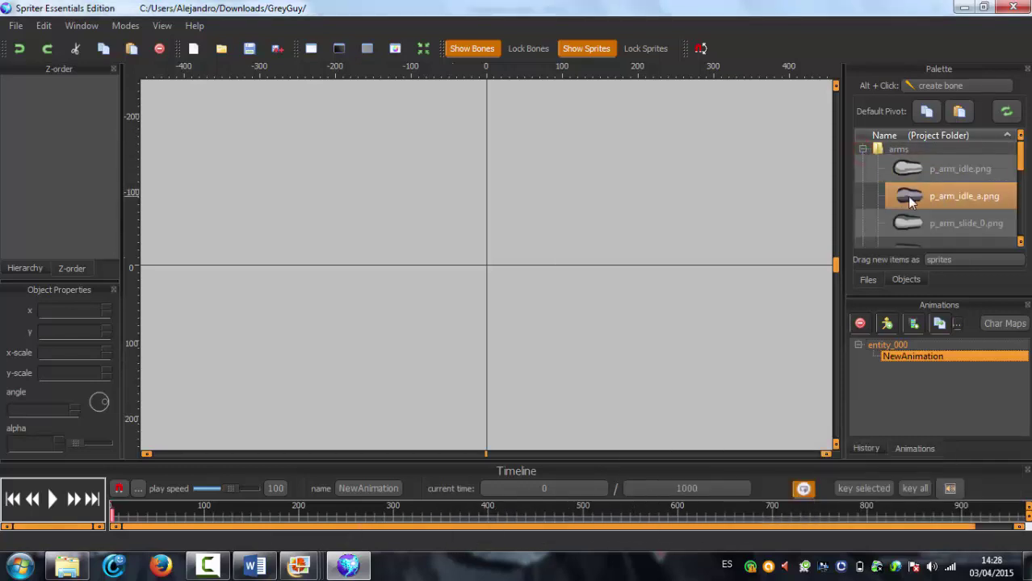
Place the p_arm_idle_a sprite on the canvas and scale it to about 1.16 in x and 1.04 in y.
drag(908, 198, 402, 203)
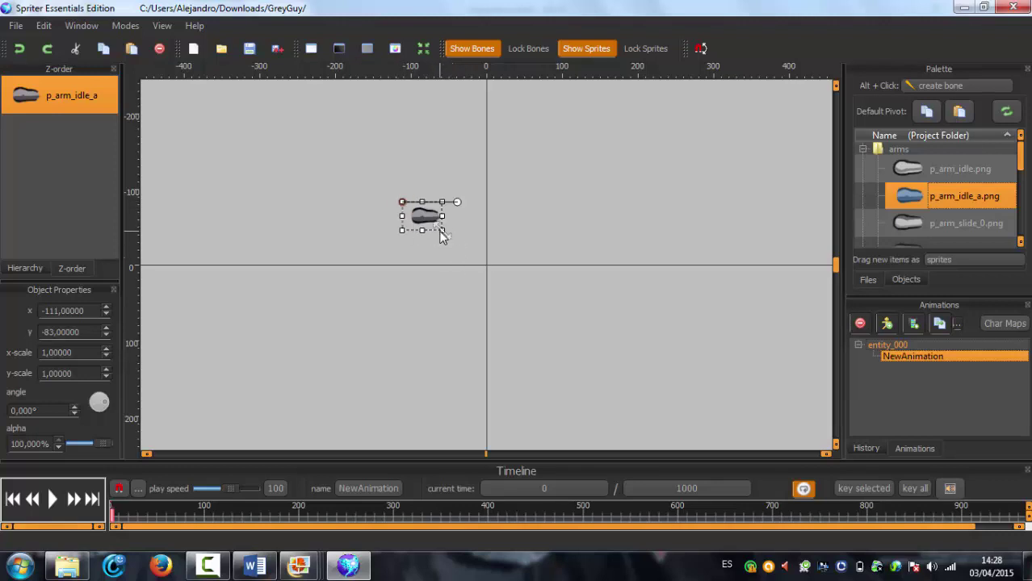
mouse_move(442, 231)
mouse_down()
mouse_move(494, 272)
mouse_move(476, 242)
mouse_move(544, 313)
mouse_move(620, 367)
mouse_move(587, 320)
mouse_move(432, 224)
mouse_move(445, 238)
mouse_move(448, 226)
mouse_move(466, 232)
mouse_move(437, 242)
mouse_move(449, 236)
mouse_move(488, 259)
mouse_move(453, 228)
mouse_move(438, 236)
mouse_move(526, 284)
mouse_move(444, 228)
mouse_up()
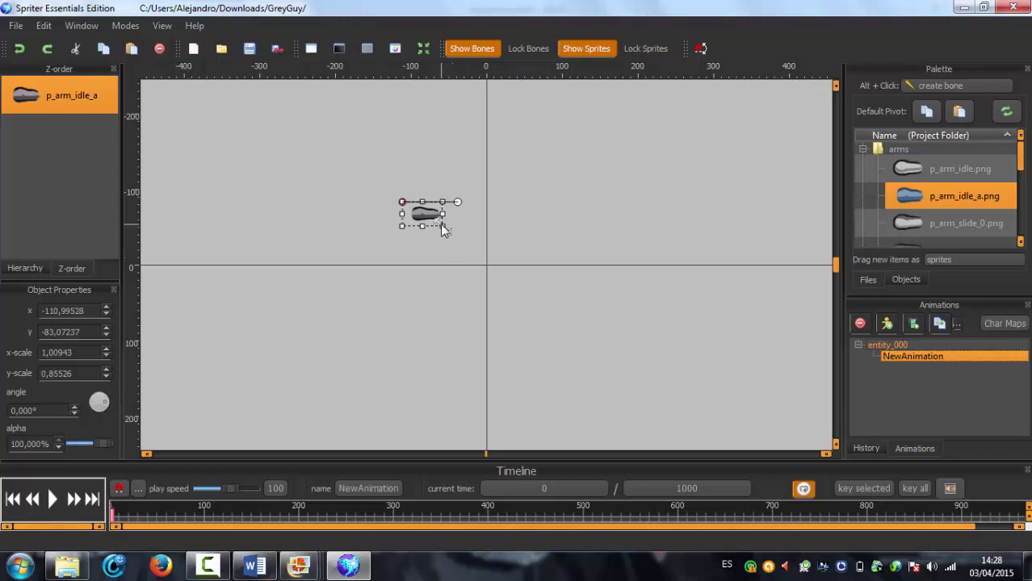
mouse_move(442, 226)
mouse_down()
mouse_move(519, 293)
mouse_move(454, 233)
mouse_up()
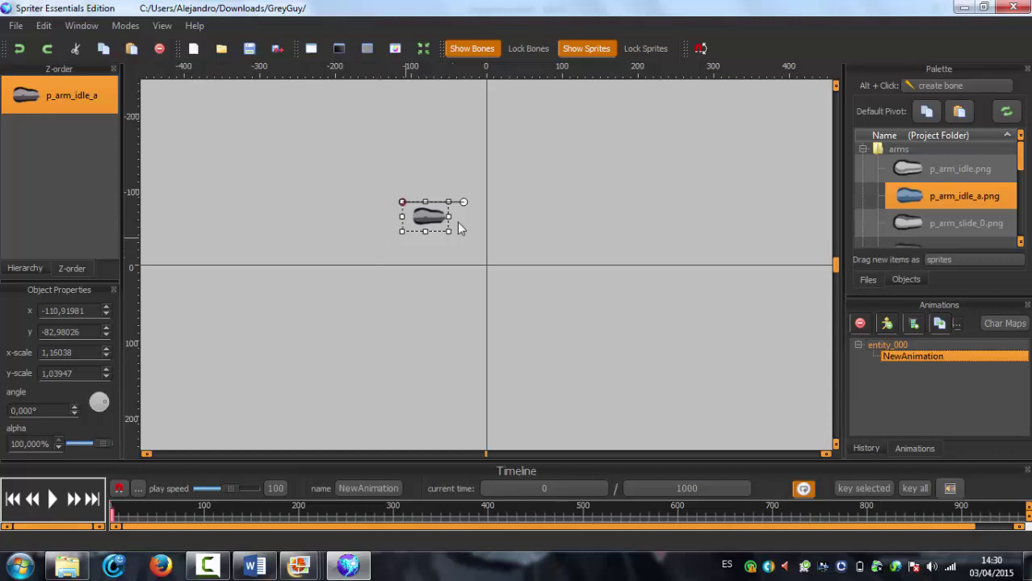
Rotate the p_arm_idle_a sprite to about 244° and move it to about x -171, y -87.
drag(466, 203, 464, 225)
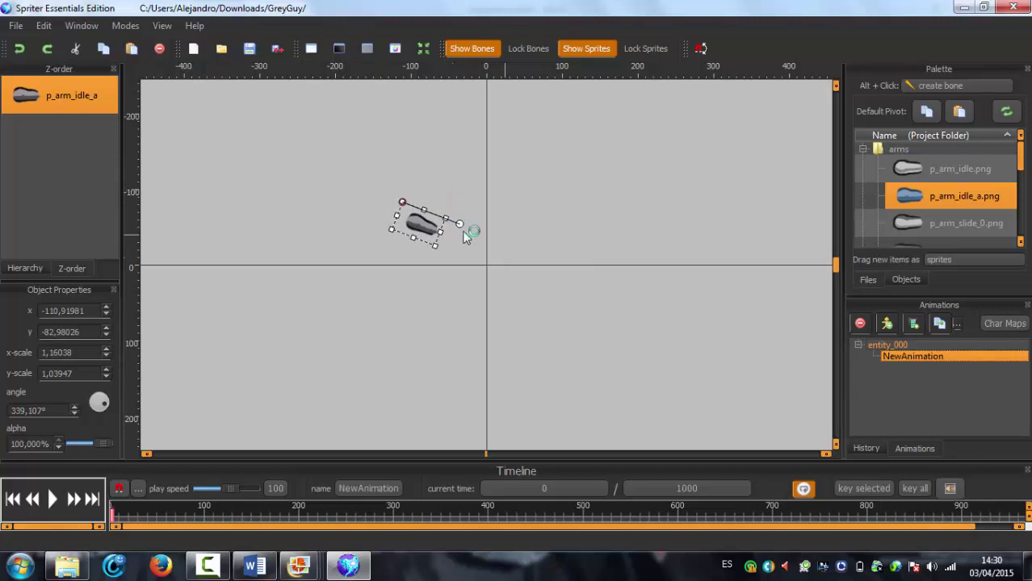
drag(460, 224, 375, 259)
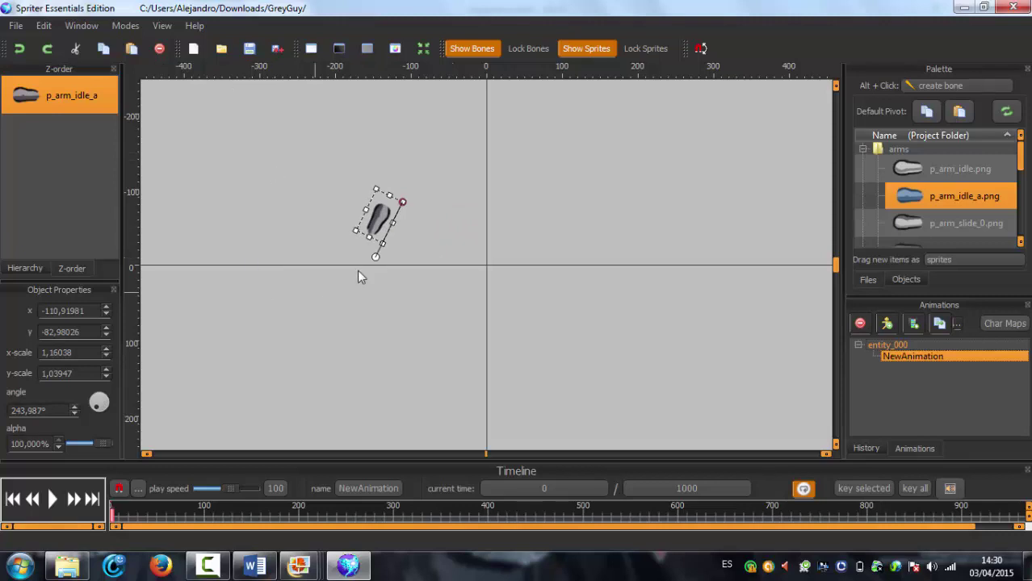
drag(383, 230, 338, 227)
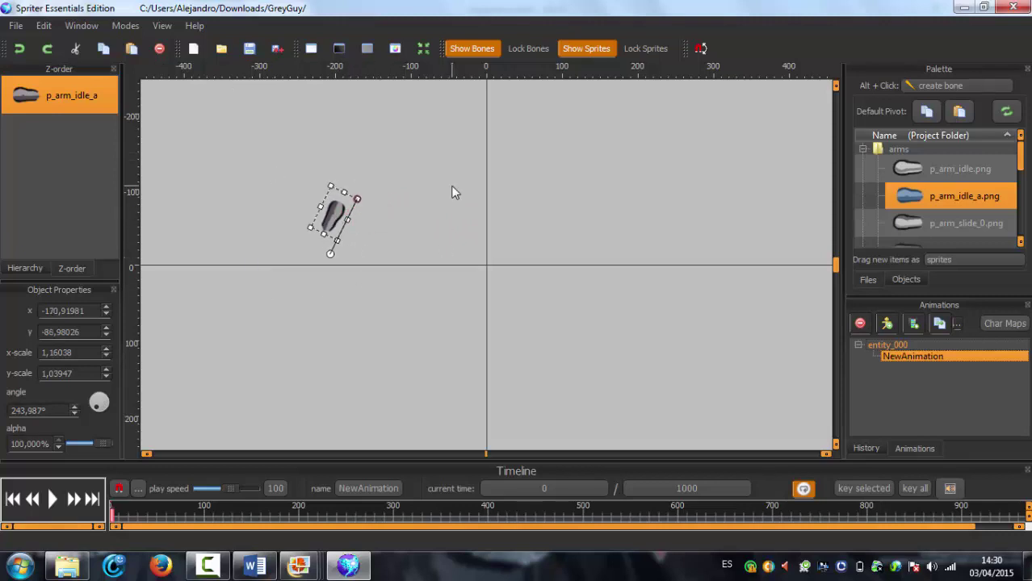
click(251, 50)
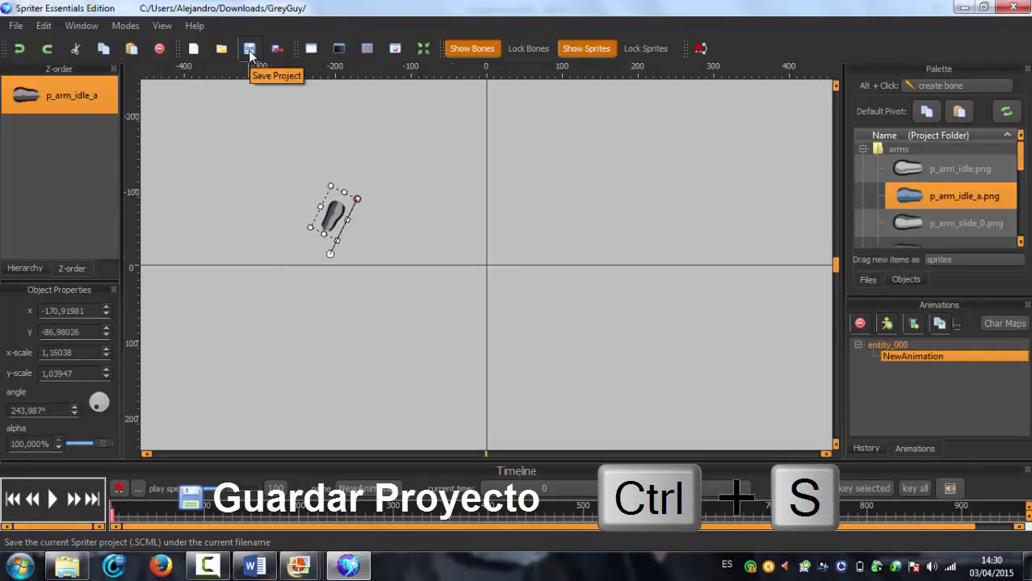
click(249, 50)
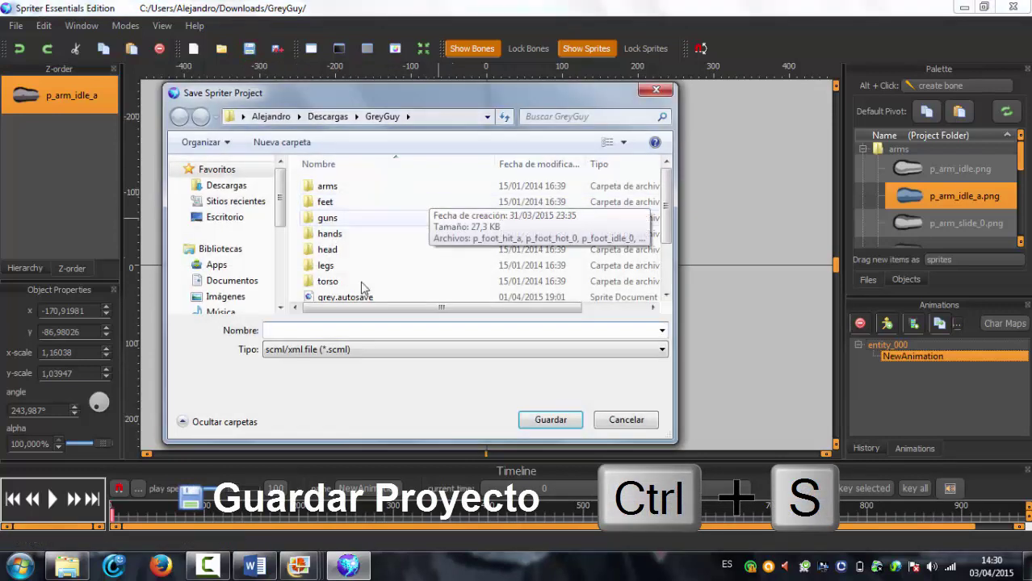
click(296, 329)
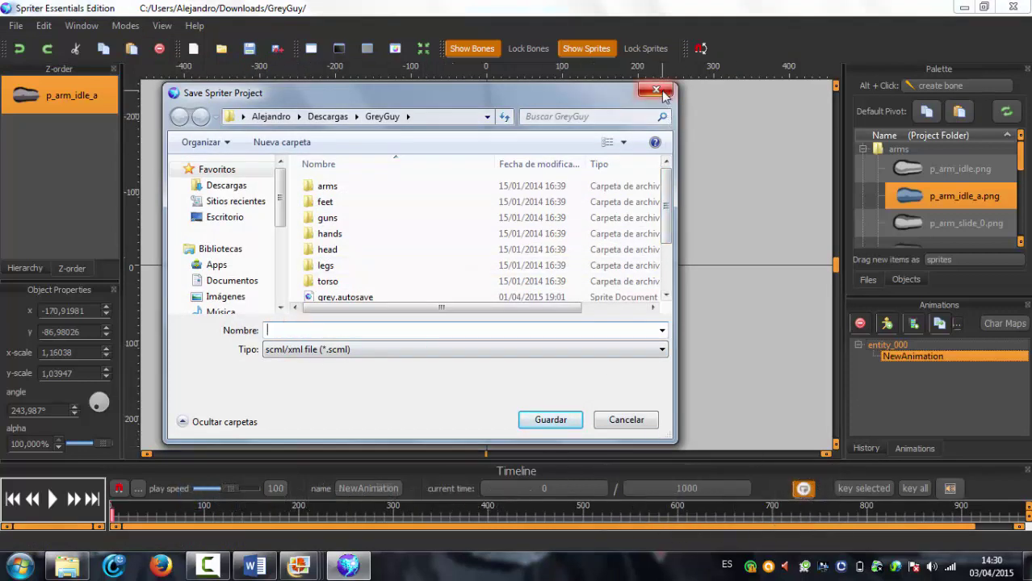
click(627, 421)
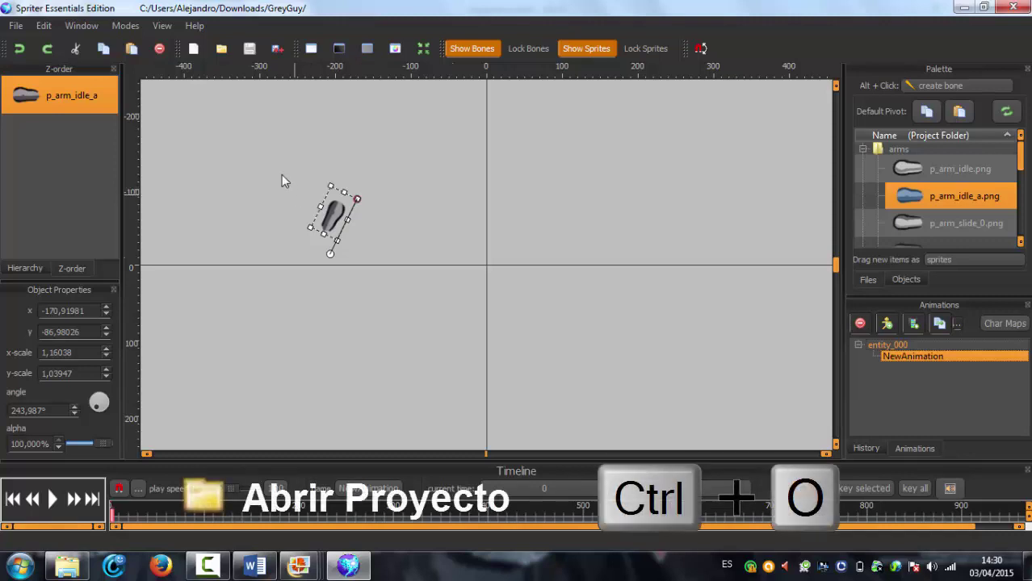
Open the existing grey project from the GreyGuy folder.
click(220, 50)
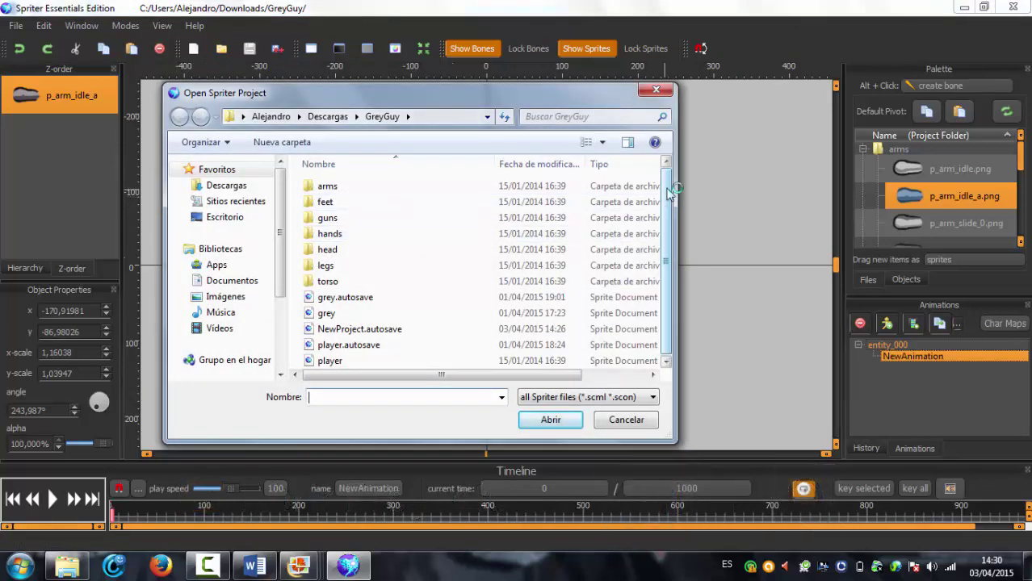
drag(668, 188, 668, 224)
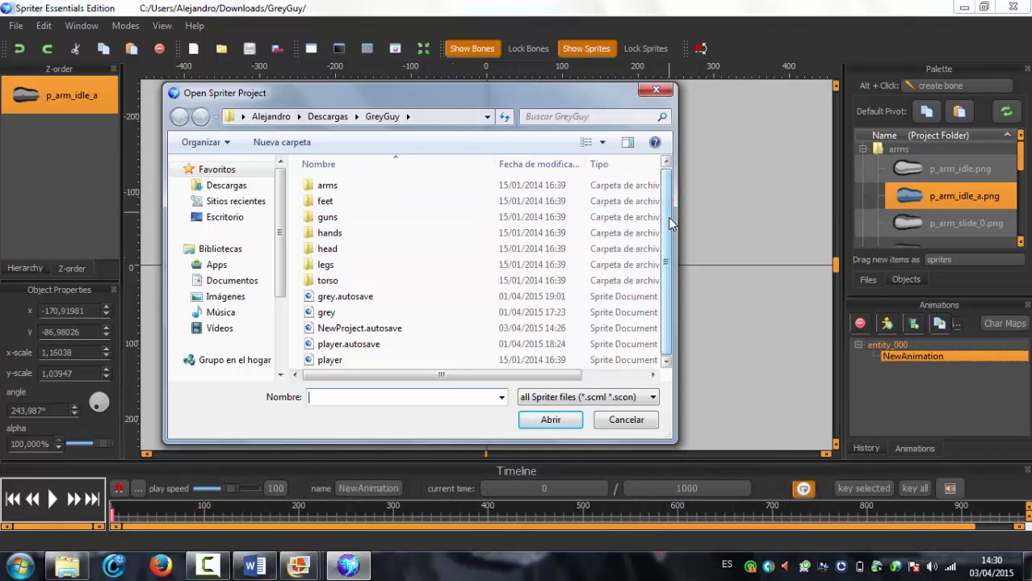
click(327, 312)
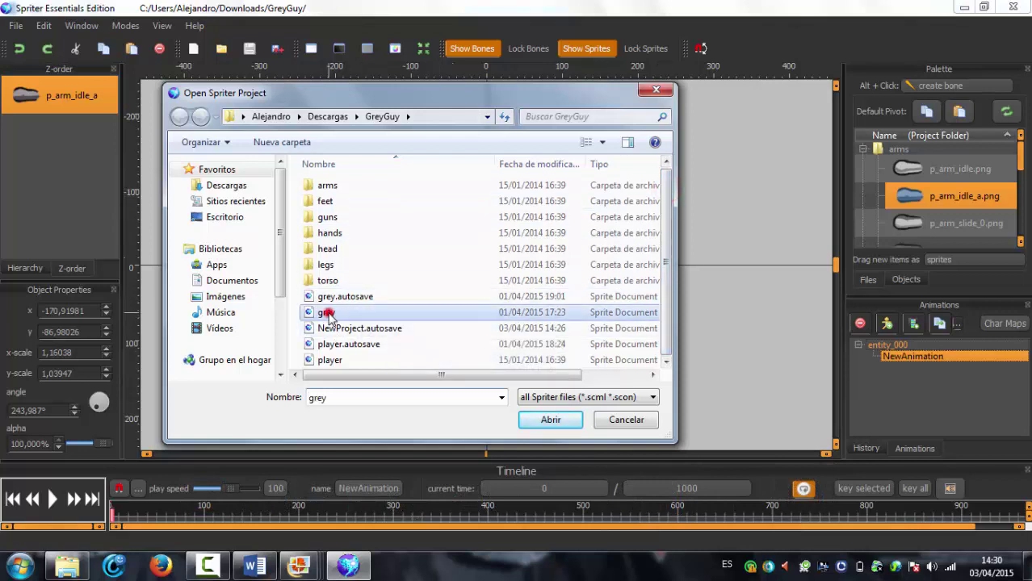
click(549, 424)
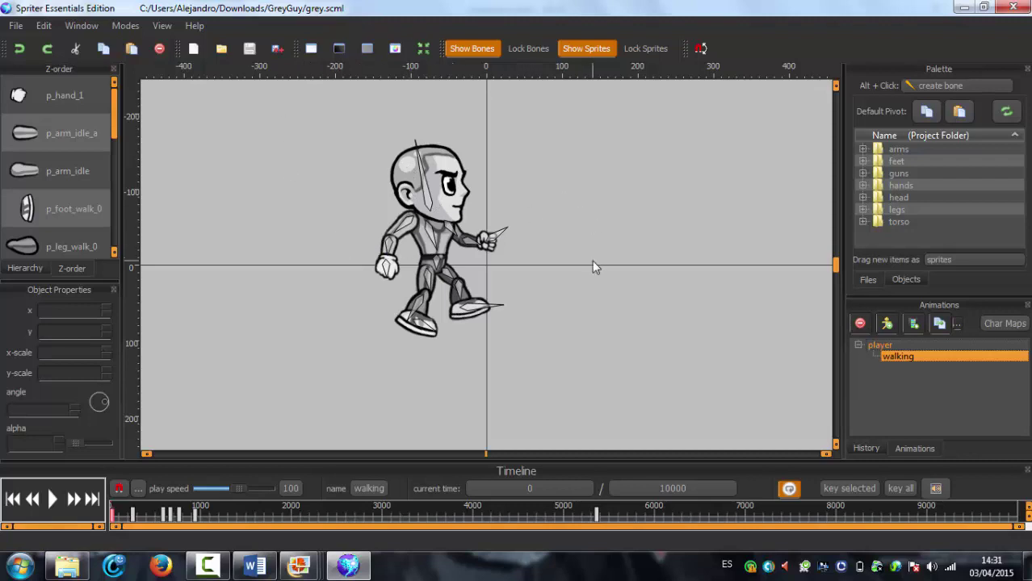
click(464, 229)
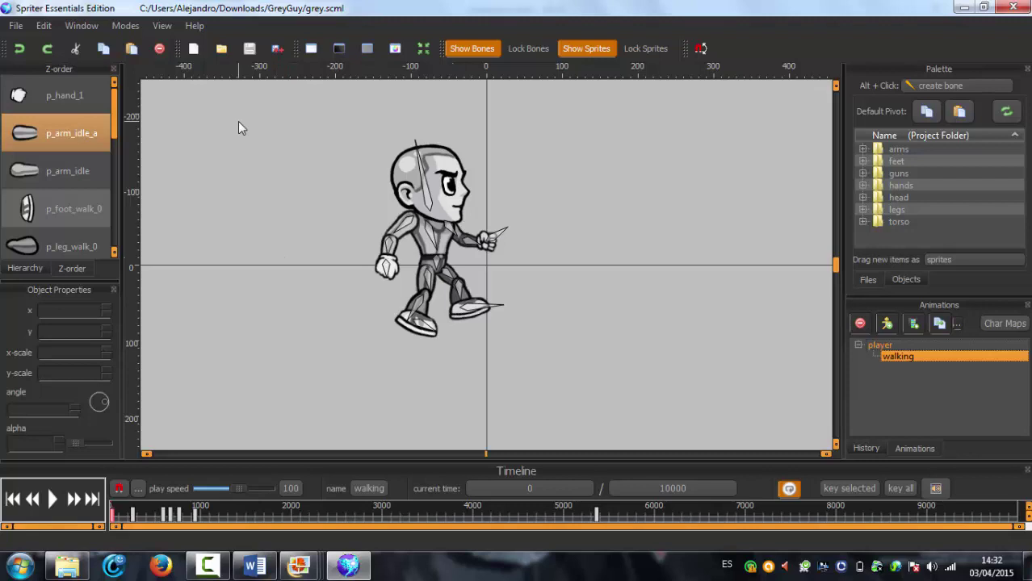
click(397, 246)
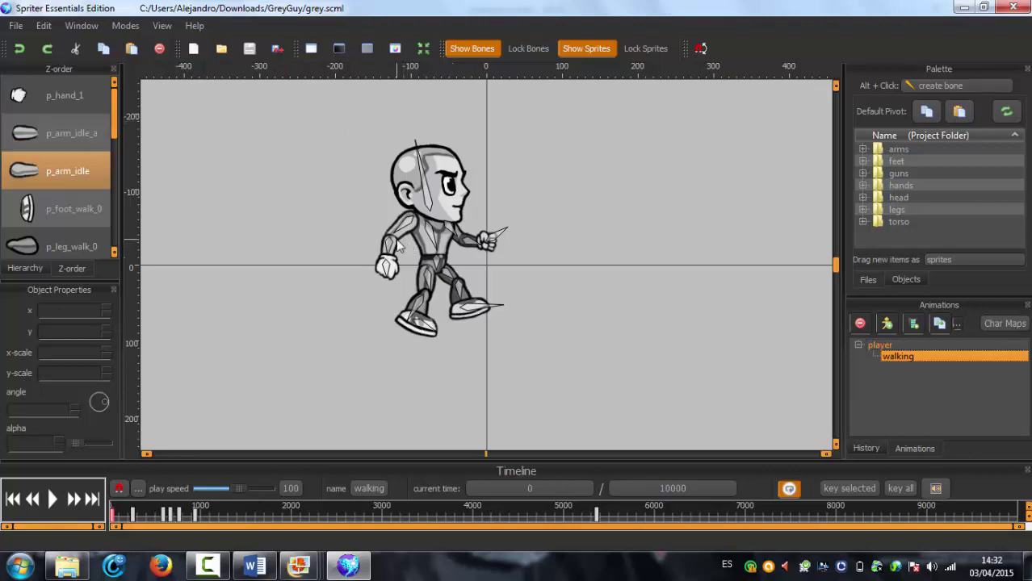
click(290, 81)
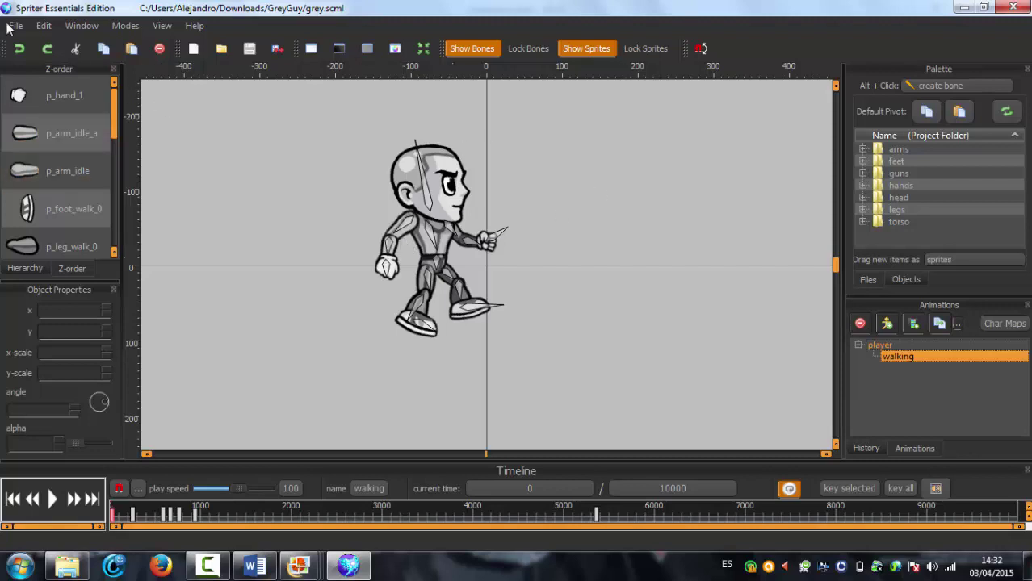
click(16, 26)
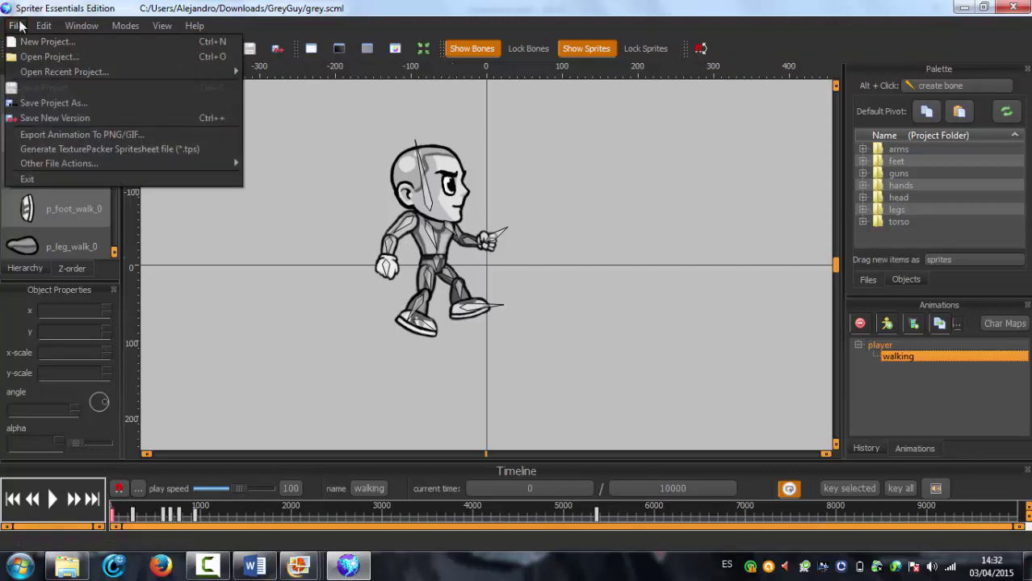
click(20, 25)
click(465, 255)
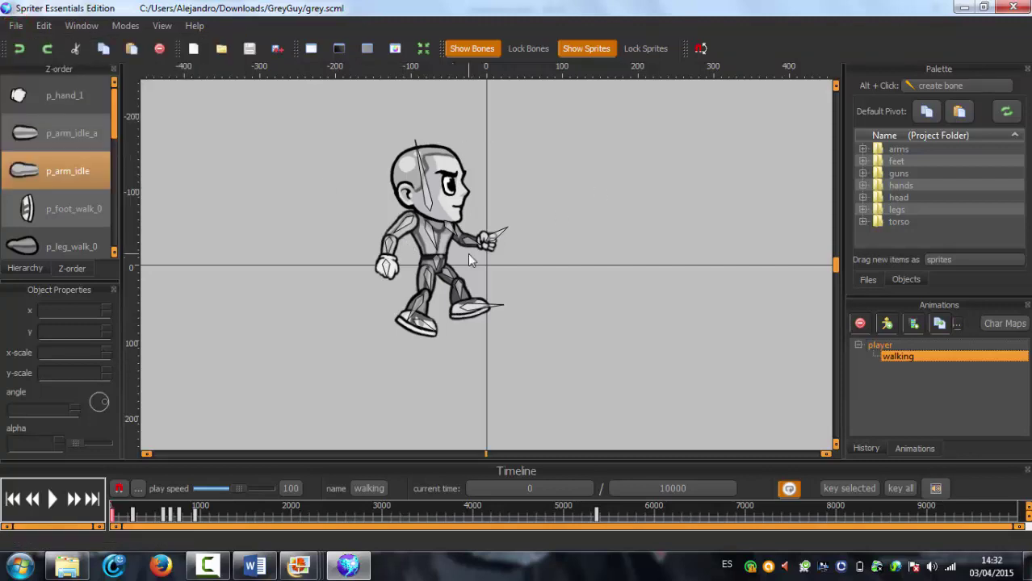
click(309, 147)
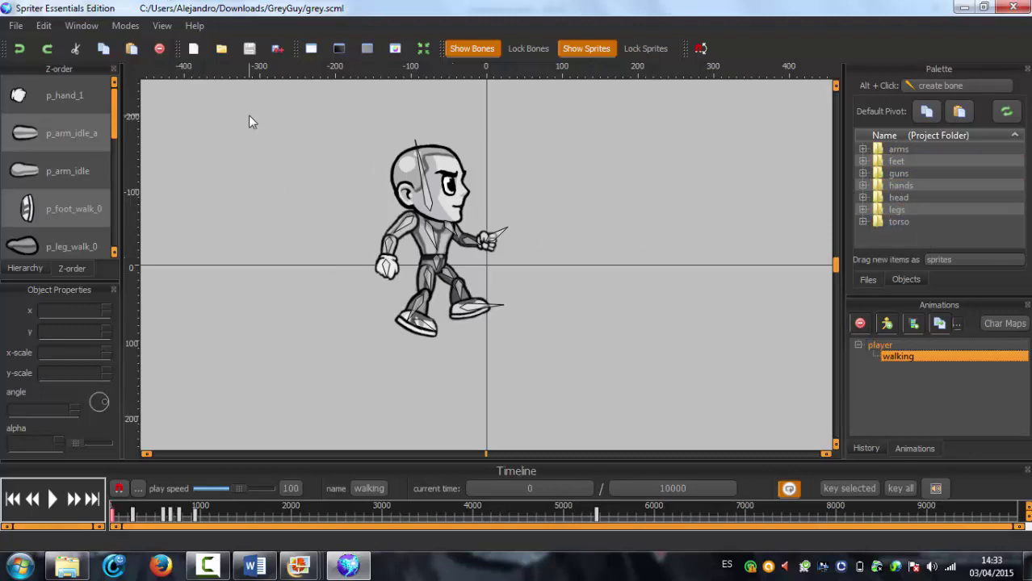
Browse the saved Spriter project files in the GreyGuy folder without opening any of them.
click(222, 49)
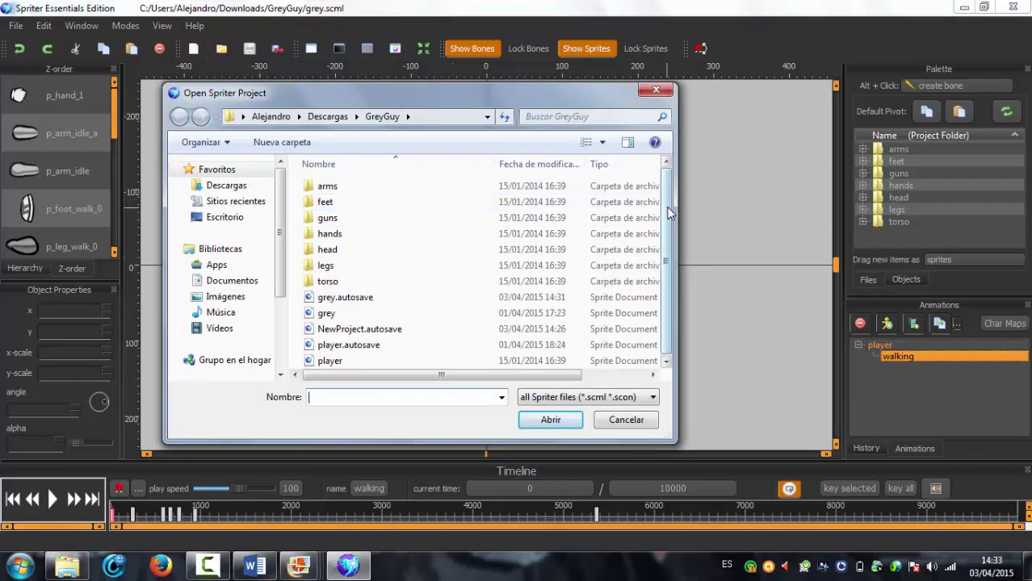
drag(667, 194, 672, 250)
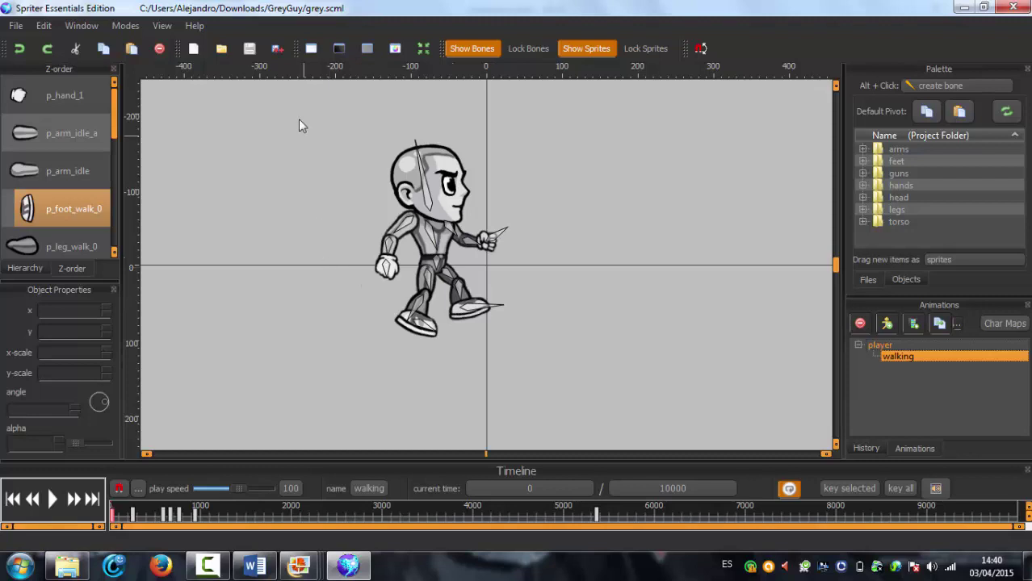
click(221, 48)
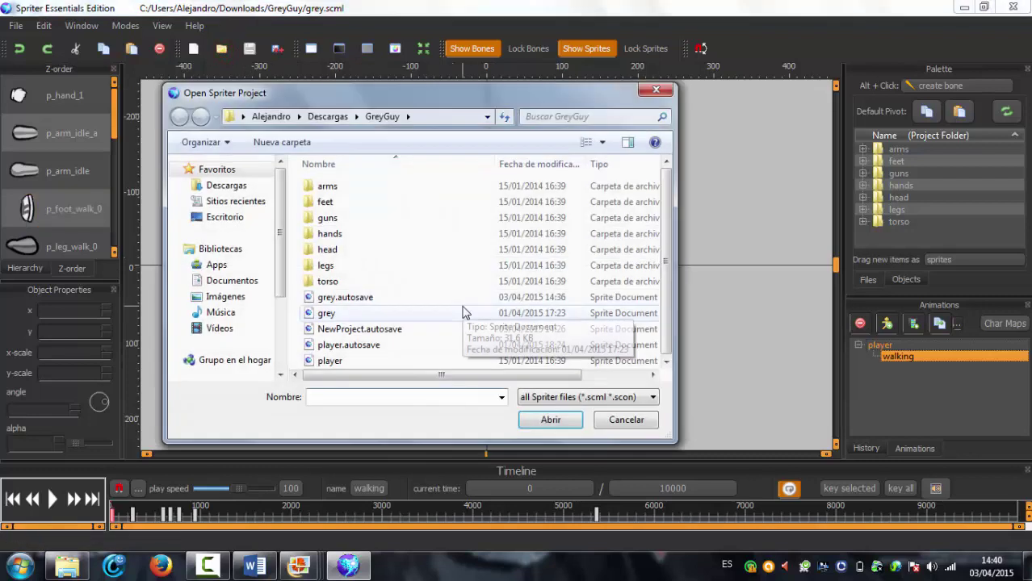
click(667, 194)
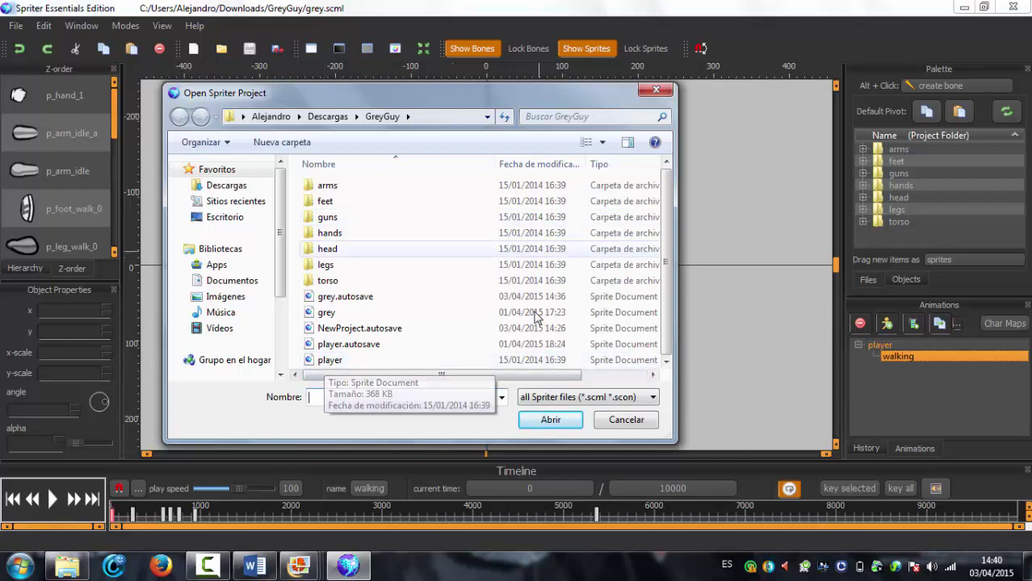
key(Escape)
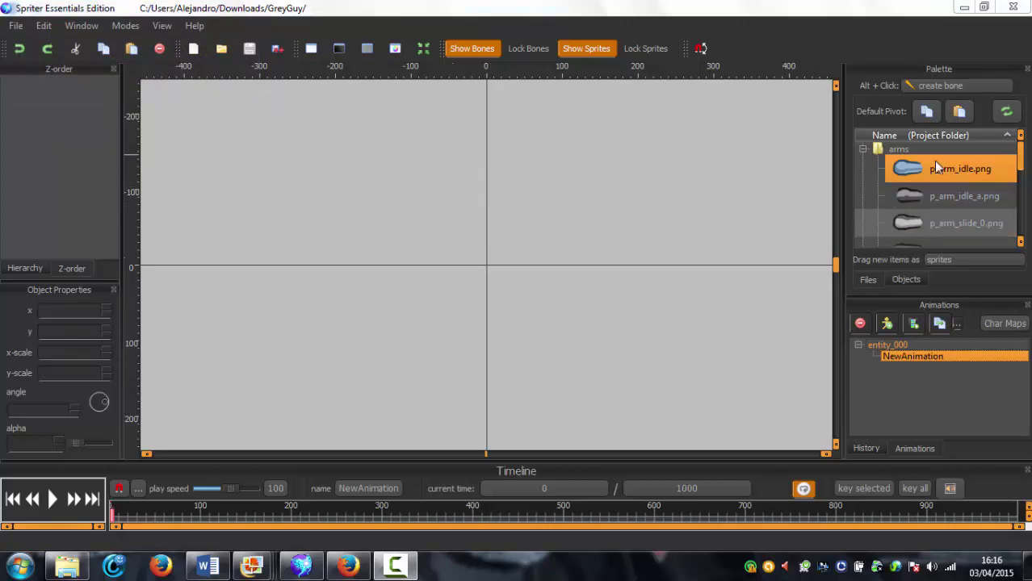
Place the p_arm_idle sprite from the arms folder on the canvas and rotate it to about 251°.
click(862, 150)
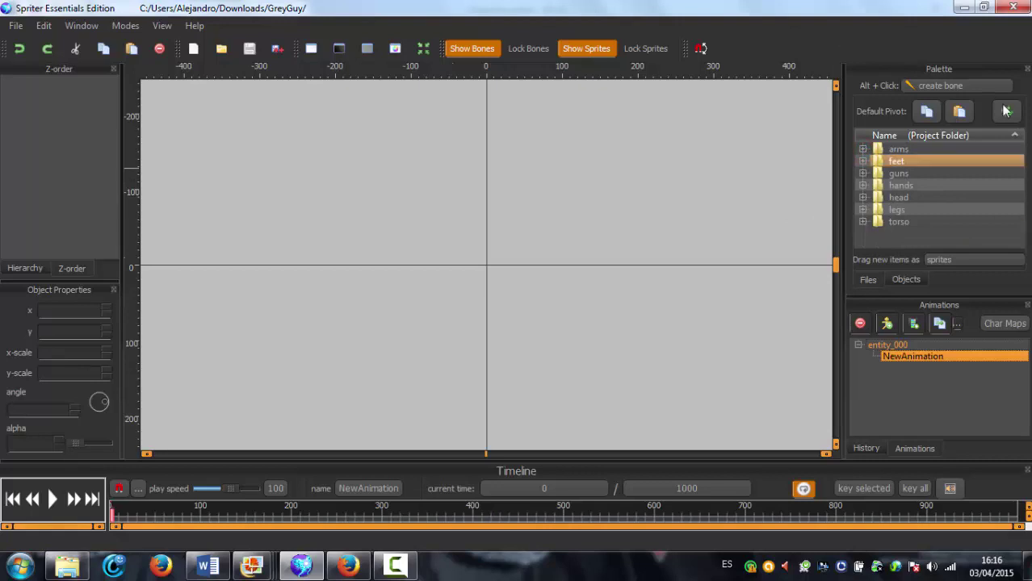
click(863, 149)
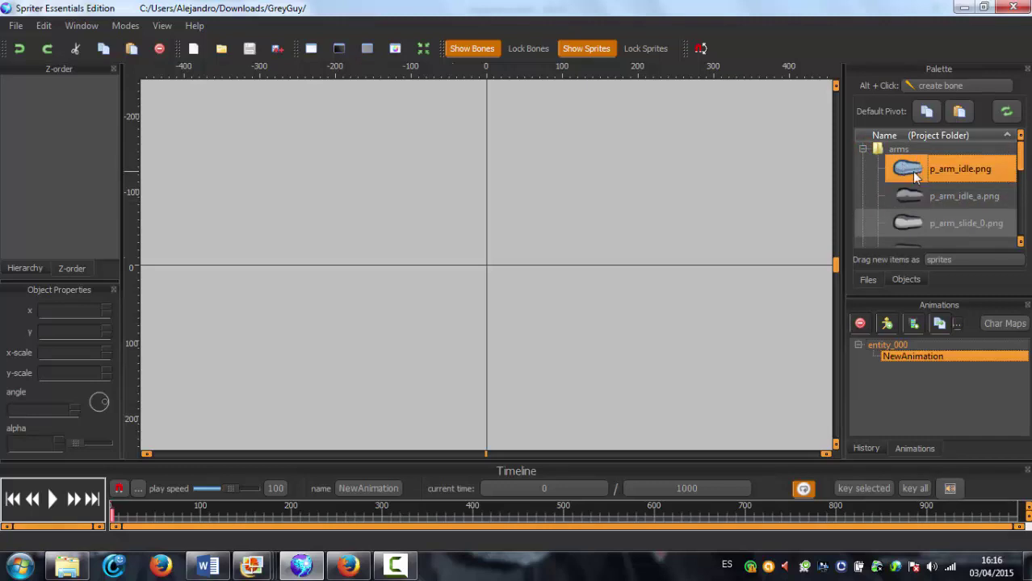
mouse_move(908, 177)
mouse_down()
mouse_move(578, 234)
mouse_move(406, 197)
mouse_up()
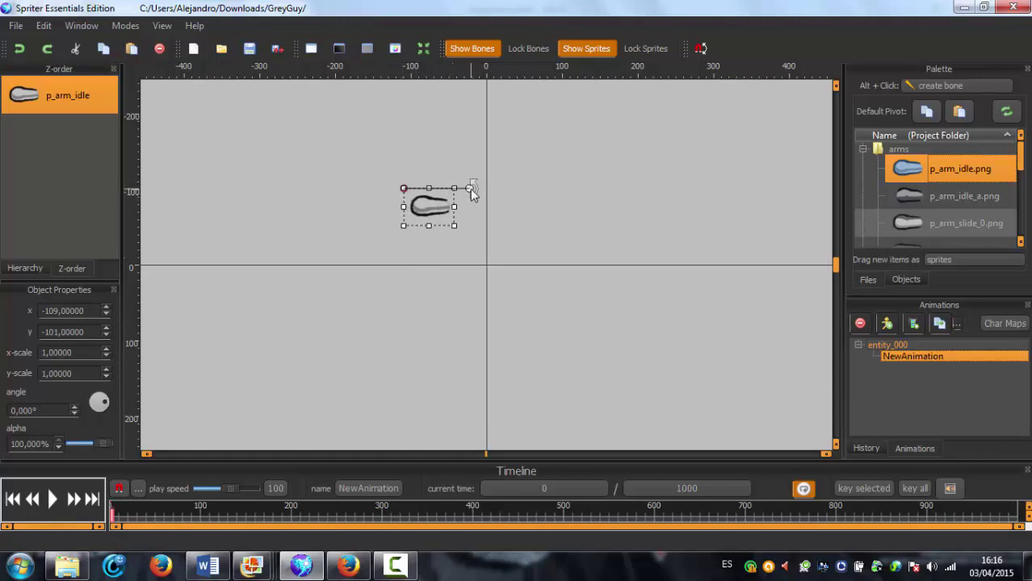
drag(470, 189, 410, 215)
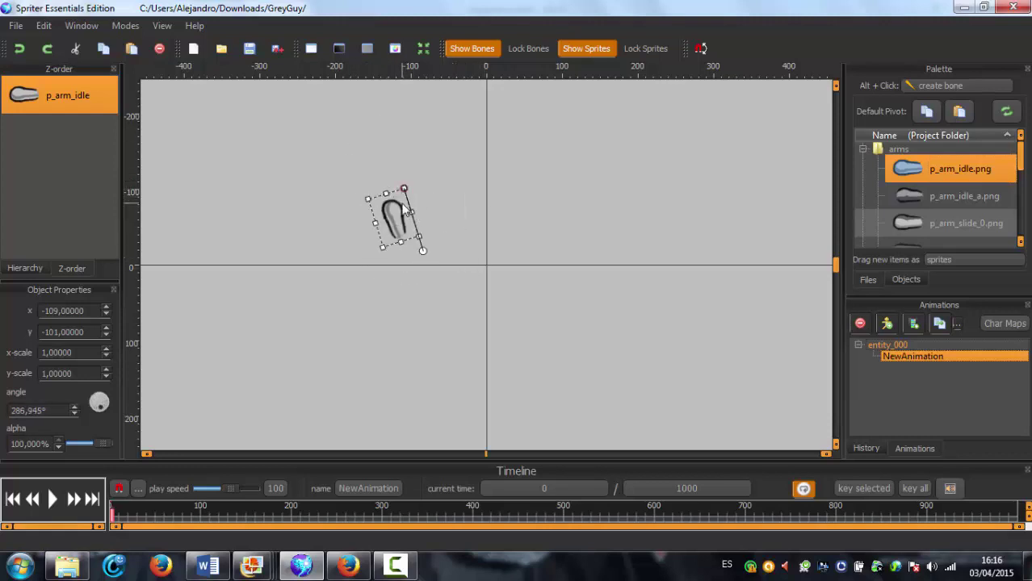
drag(421, 252, 389, 263)
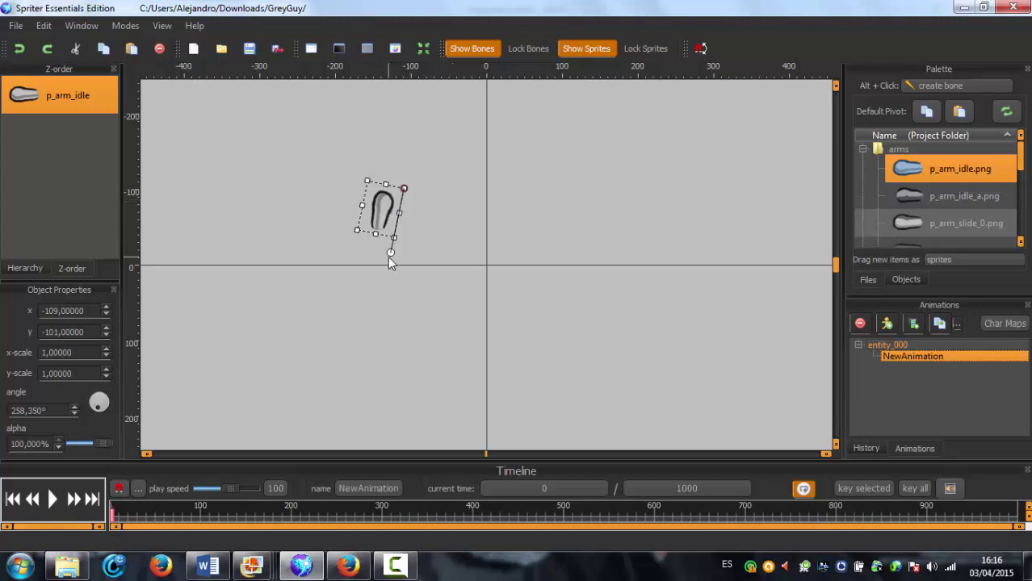
drag(390, 257, 383, 252)
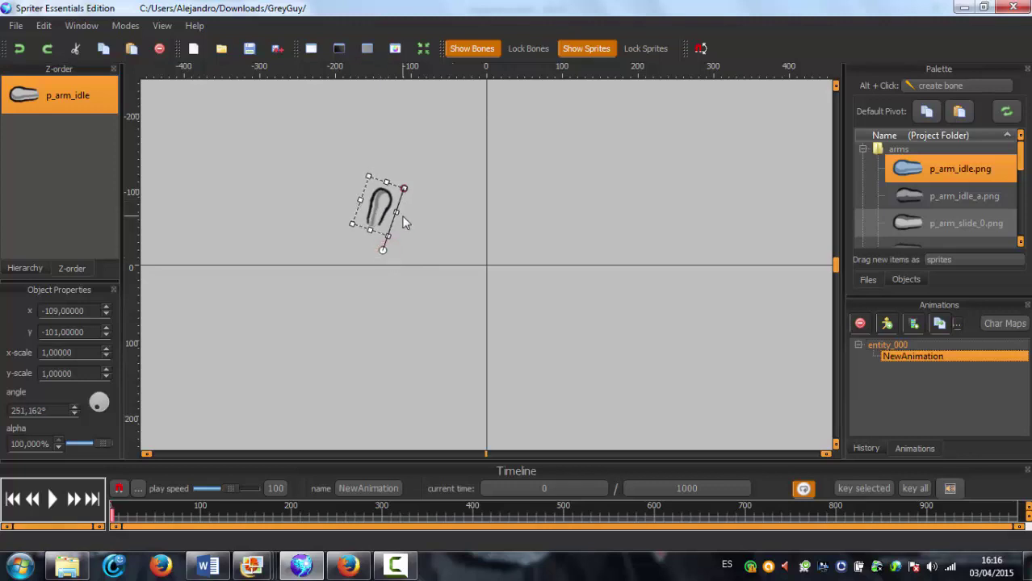
Undo the last rotation of the p_arm_idle sprite, nudge it slightly, and delete it from the canvas.
key(ctrl+z)
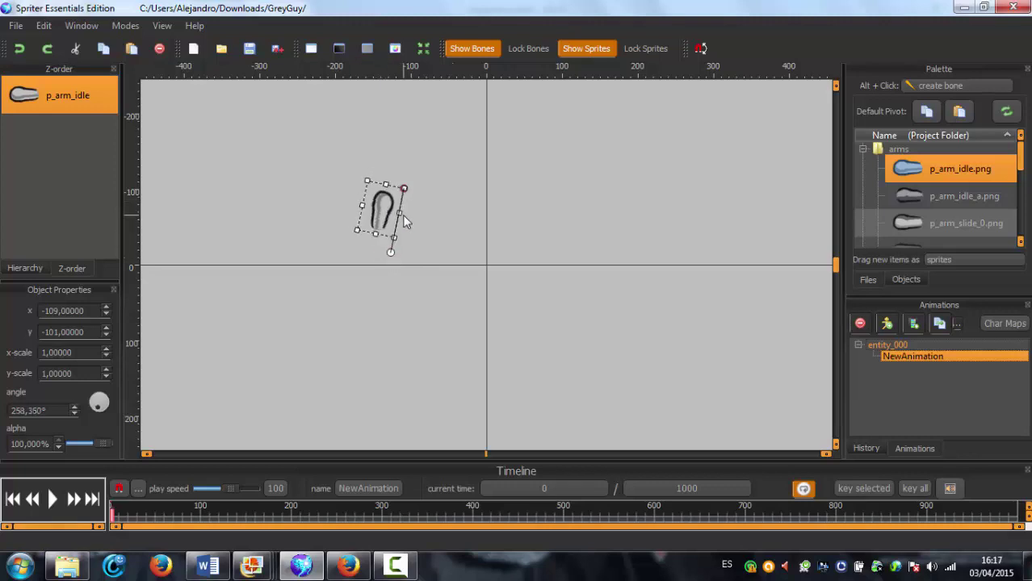
drag(376, 214, 377, 213)
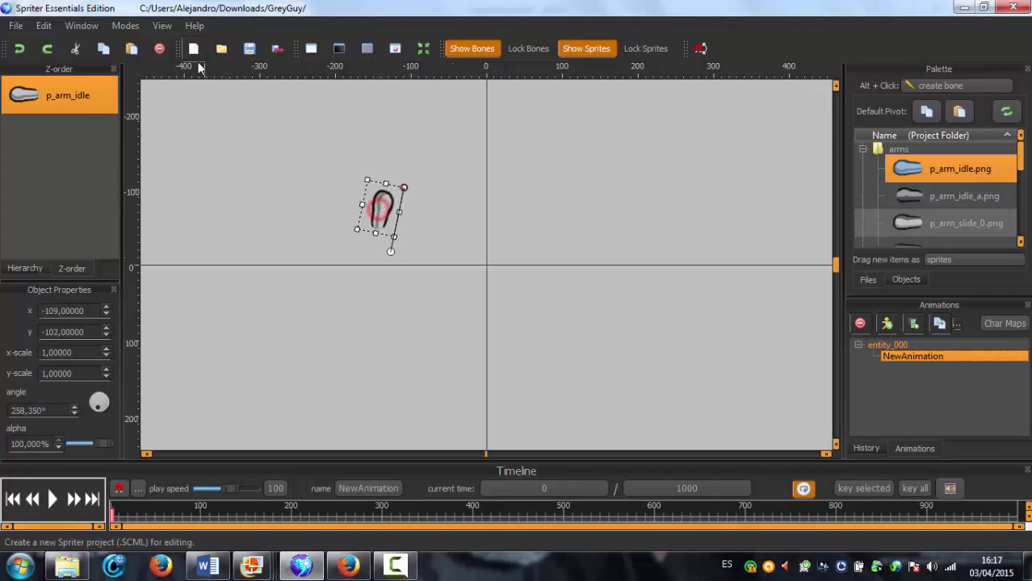
click(159, 50)
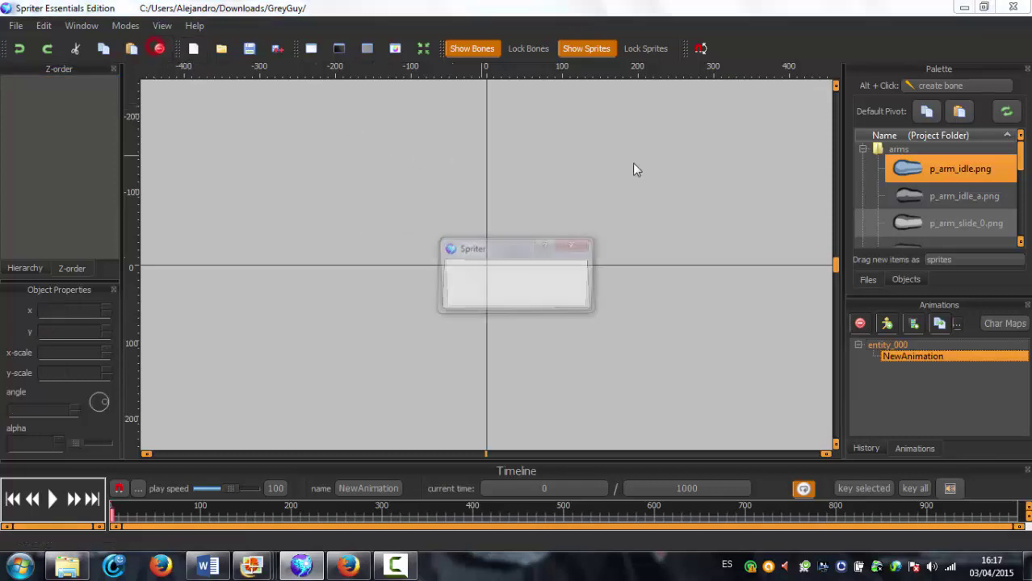
Set the default pivot of p_arm_idle.png at the shoulder, about 0.303 in x and 0.449 in y, after trying several preset positions.
double_click(904, 176)
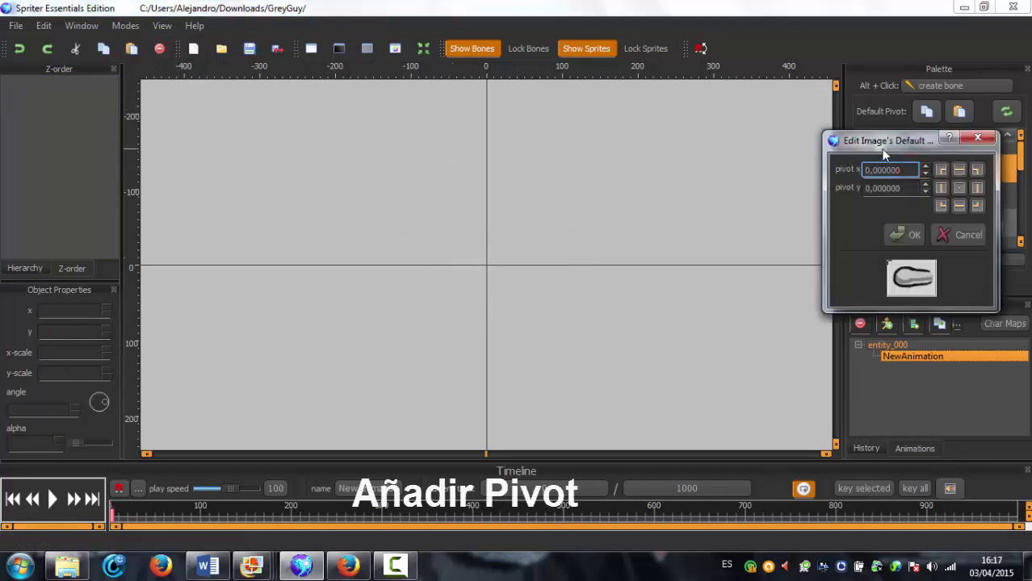
drag(886, 144, 675, 143)
drag(604, 150, 435, 147)
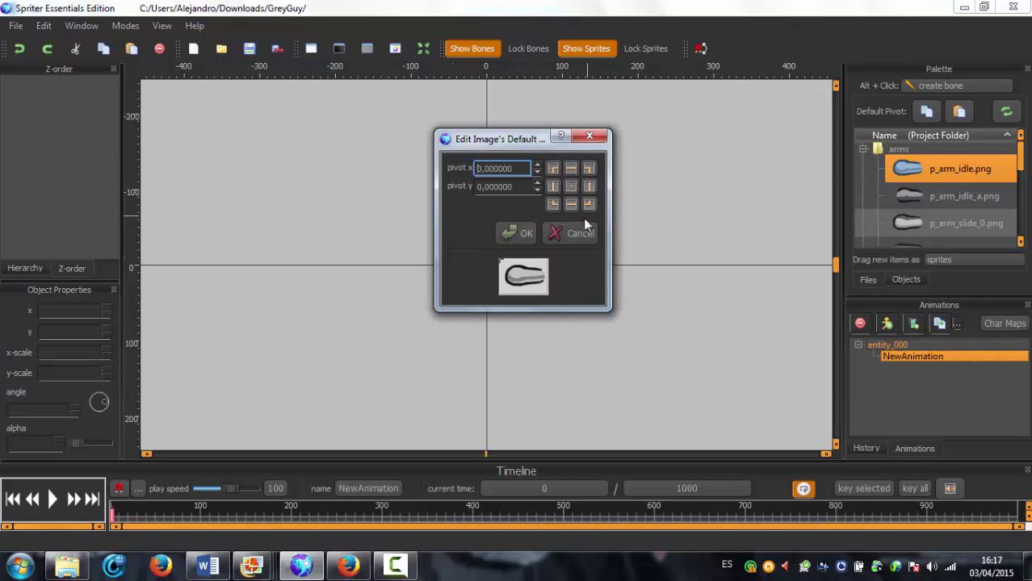
click(552, 173)
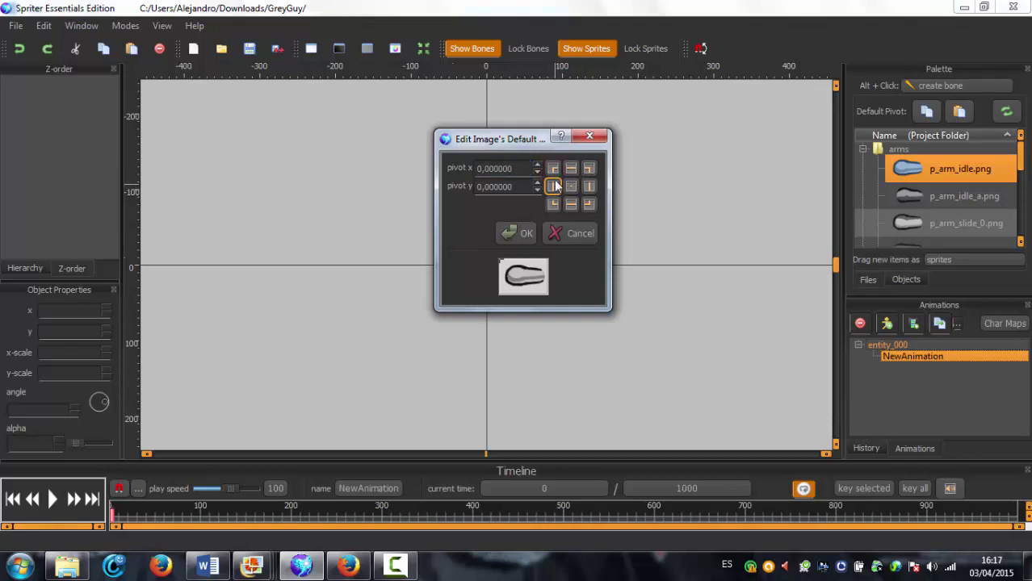
click(568, 187)
click(575, 170)
click(570, 204)
click(570, 187)
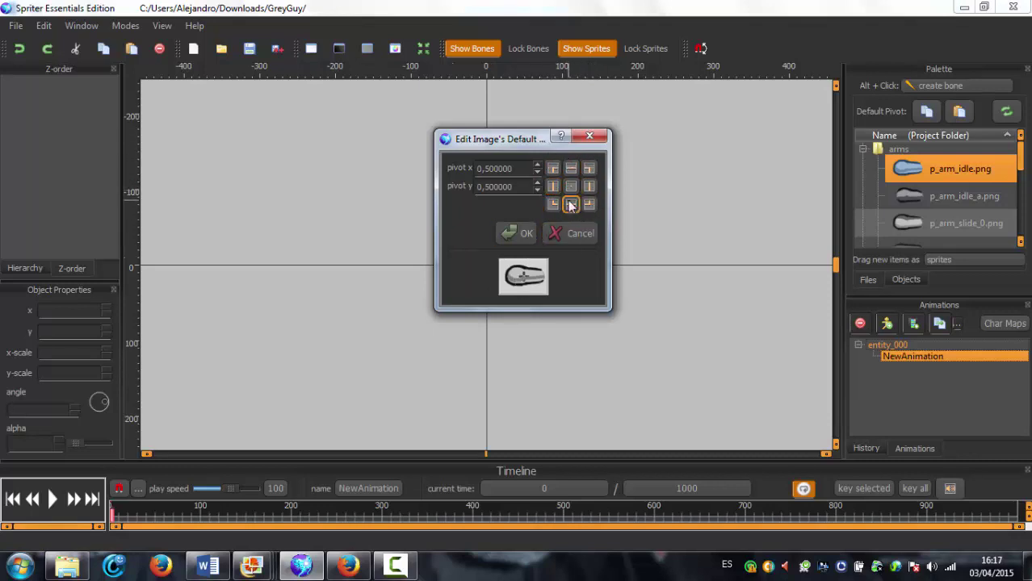
click(515, 278)
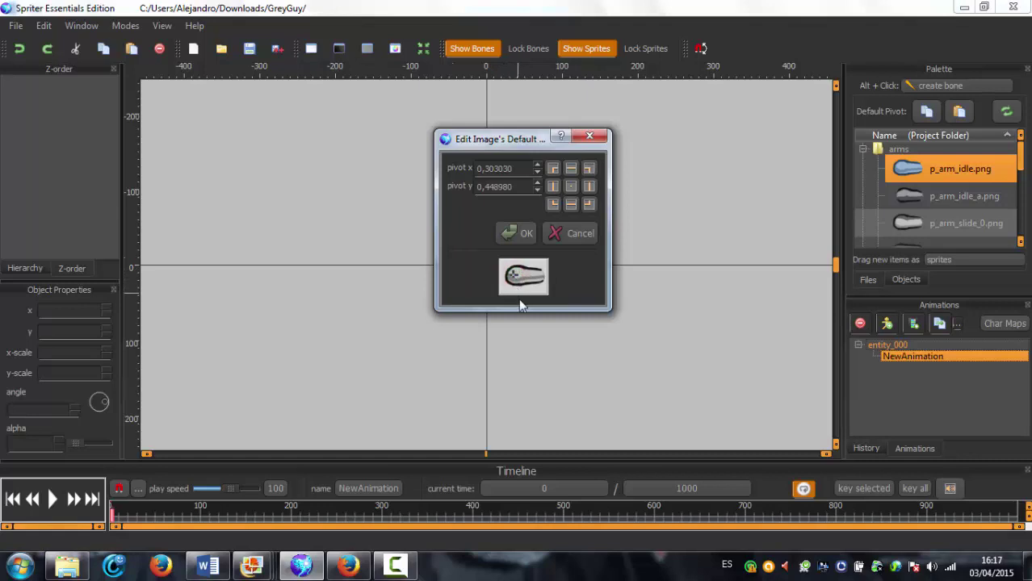
click(517, 234)
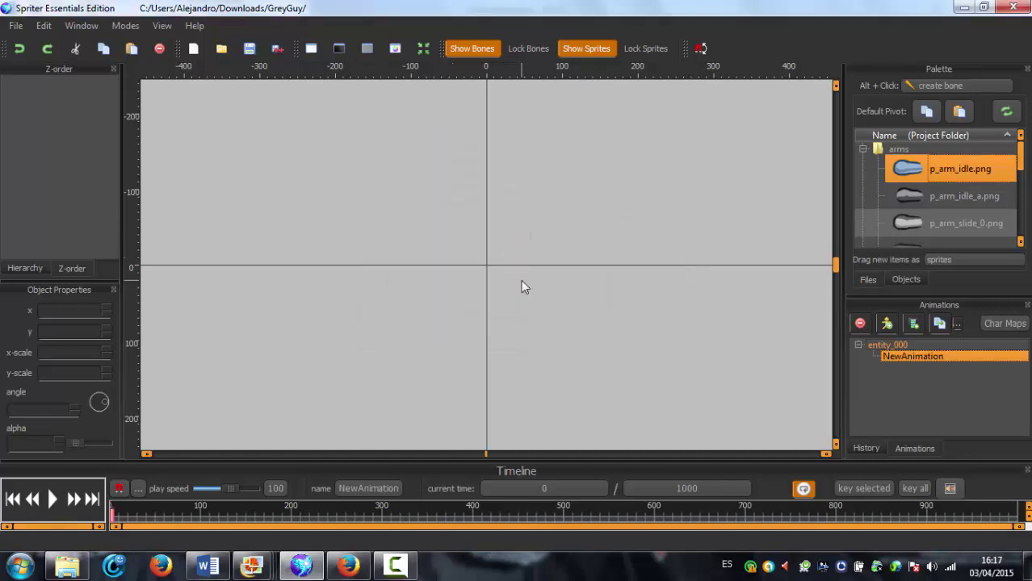
Place the p_arm_idle sprite at about x -168, y -67 and rotate it around its shoulder pivot to about 262°.
drag(912, 171, 365, 216)
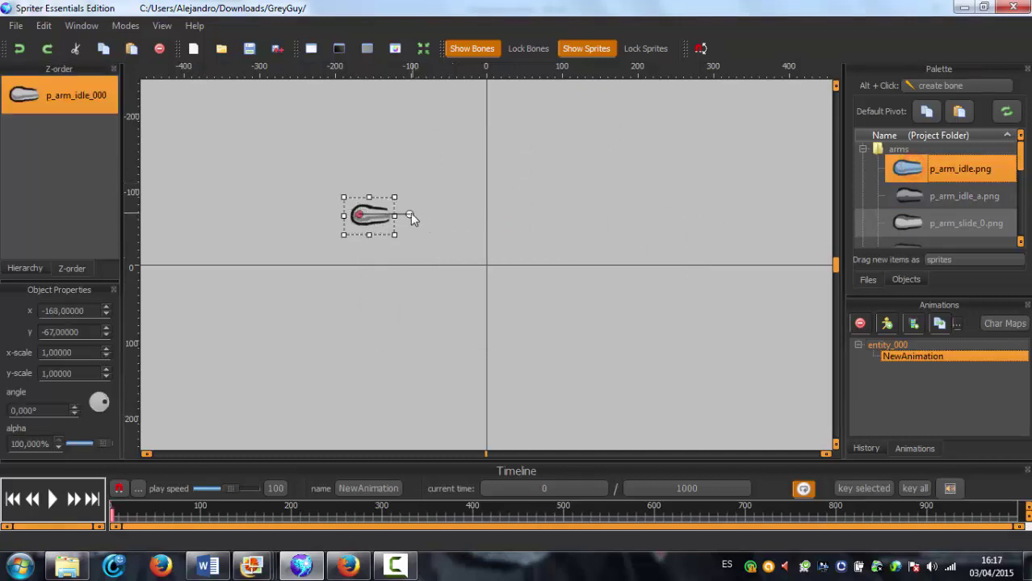
drag(410, 215, 347, 273)
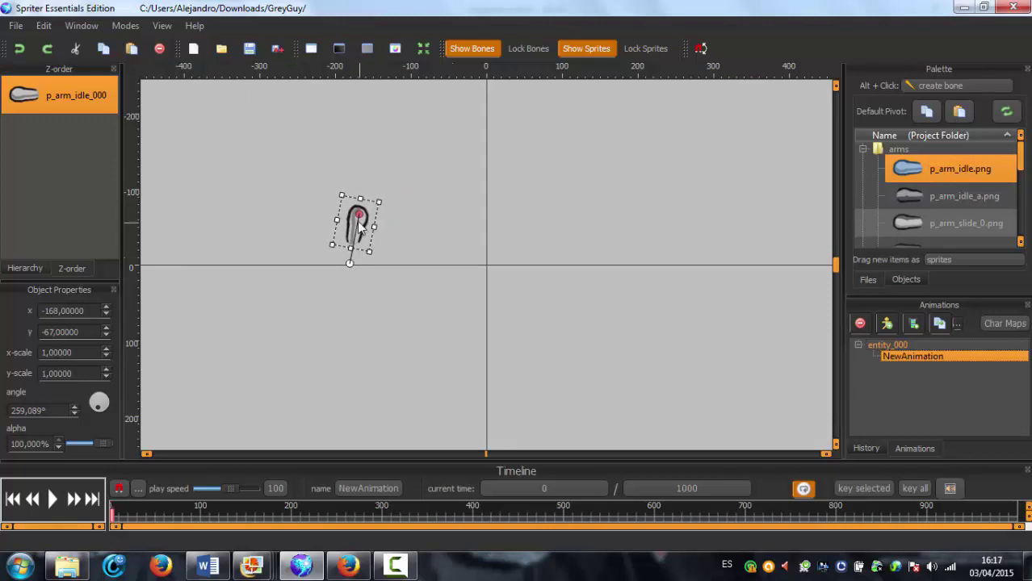
drag(348, 265, 358, 239)
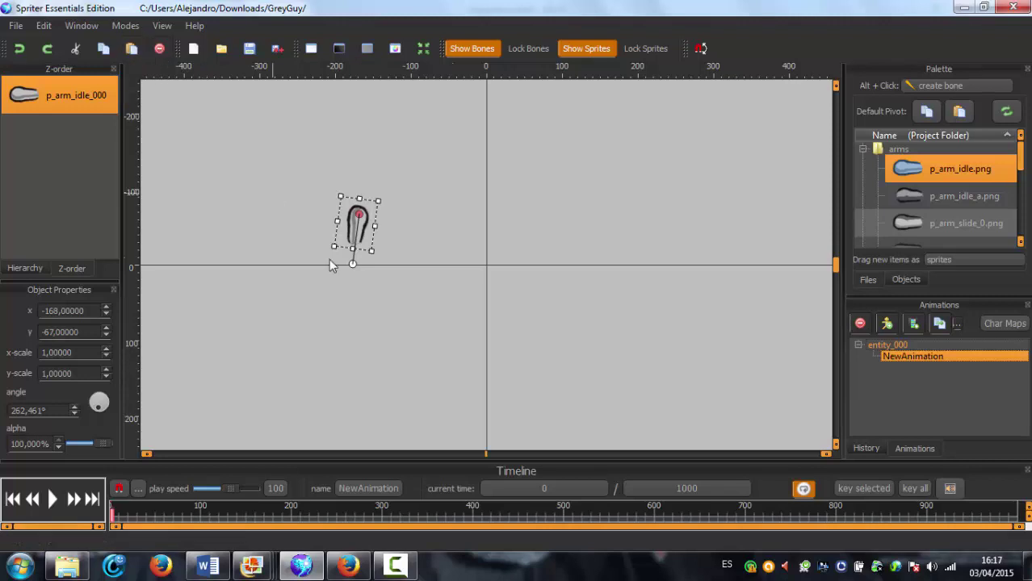
Set the default pivot of p_arm_idle.png to the image centre, 0.5 in x and 0.5 in y.
double_click(909, 176)
drag(886, 139, 832, 133)
click(905, 182)
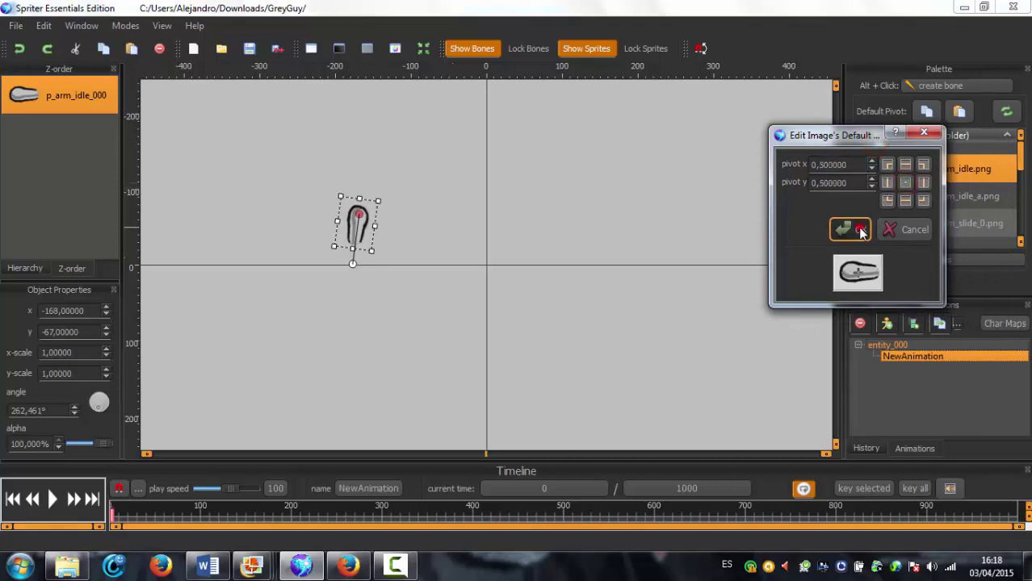
click(854, 231)
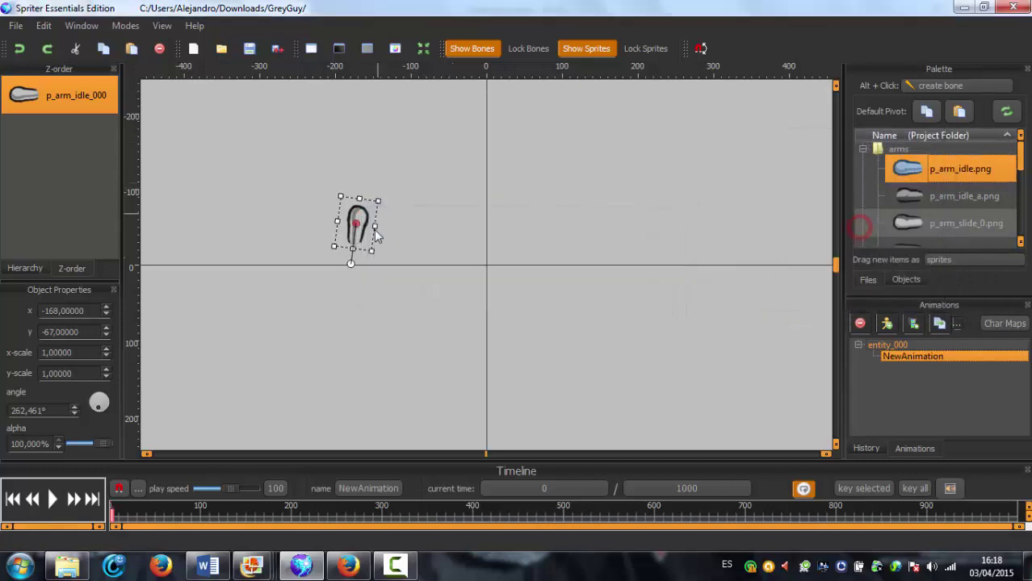
Move the default pivot of p_arm_idle.png from the centre to the shoulder and rotate the placed arm to about 260°.
double_click(905, 177)
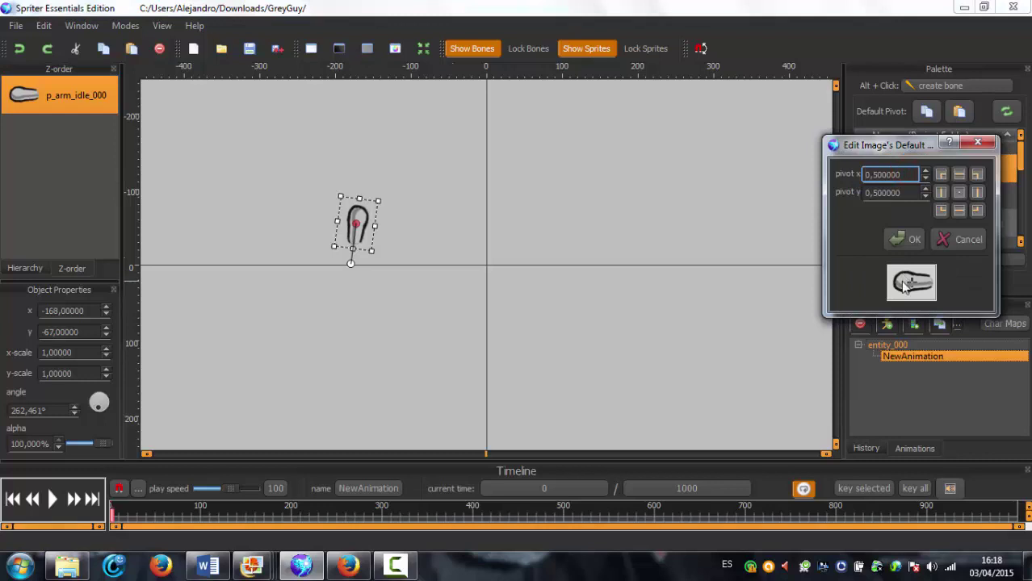
click(902, 280)
click(904, 242)
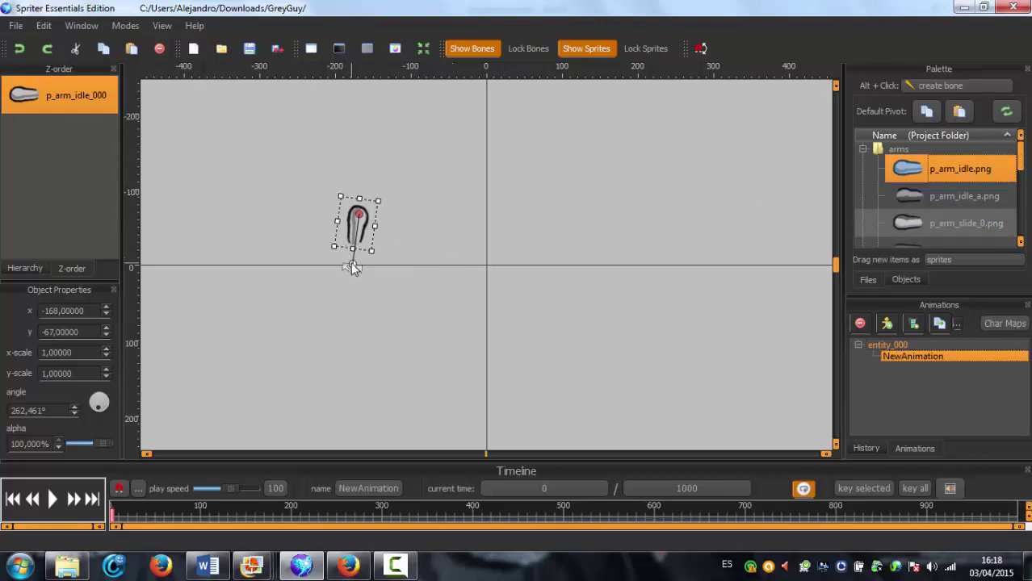
mouse_move(352, 265)
mouse_down()
mouse_move(340, 267)
mouse_move(427, 221)
mouse_move(347, 276)
mouse_up()
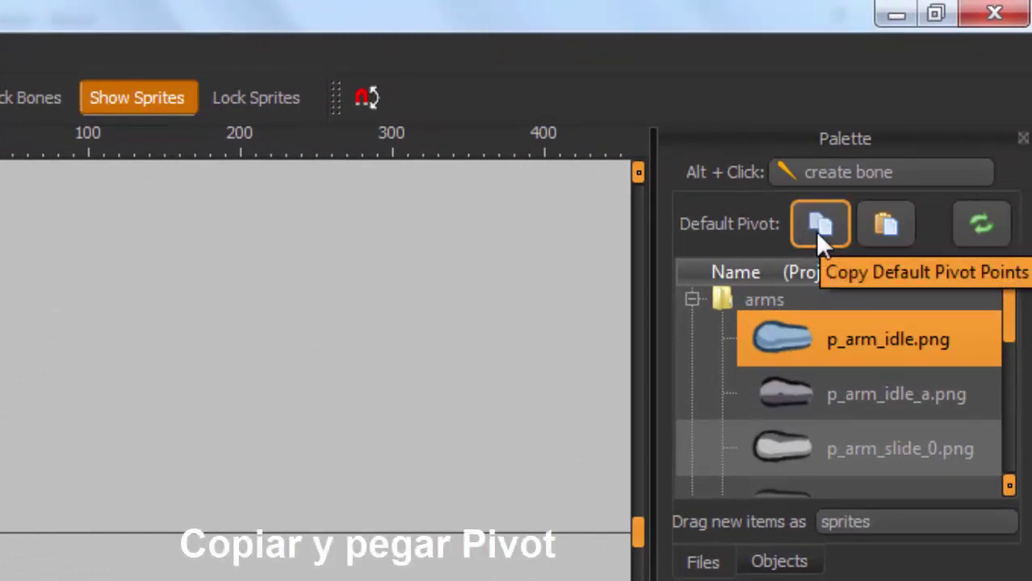
Copy the default pivot of p_arm_idle.png and paste it onto p_arm_idle_a, p_arm_slide_0, p_arm_throw_0 and p_arm_walk.
click(817, 233)
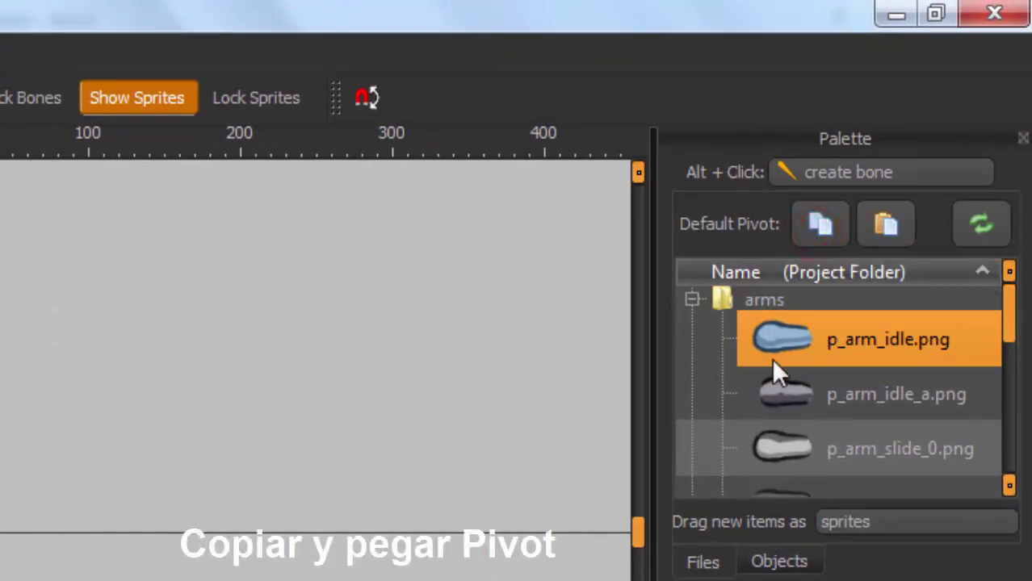
click(775, 402)
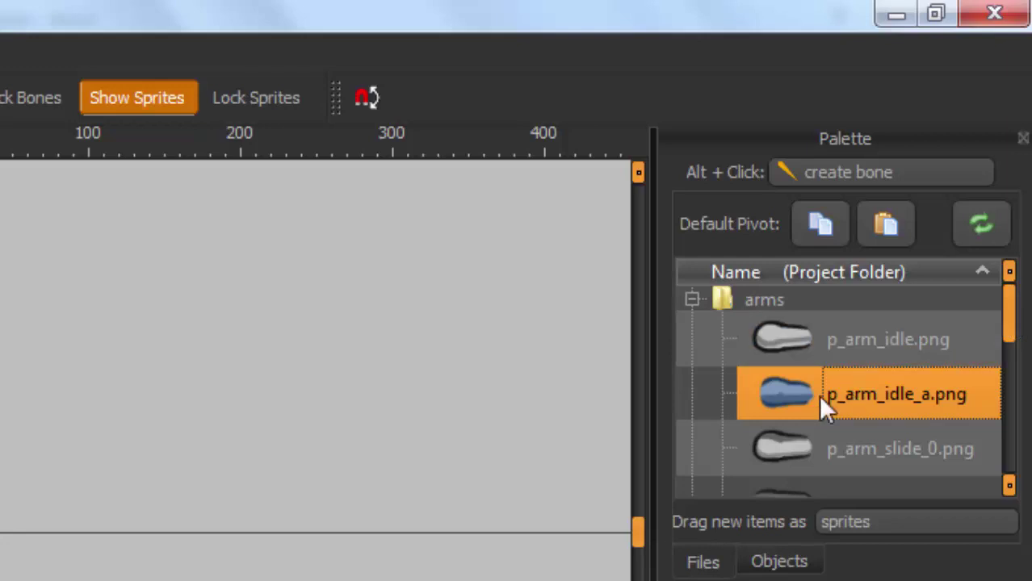
ctrl+click(785, 446)
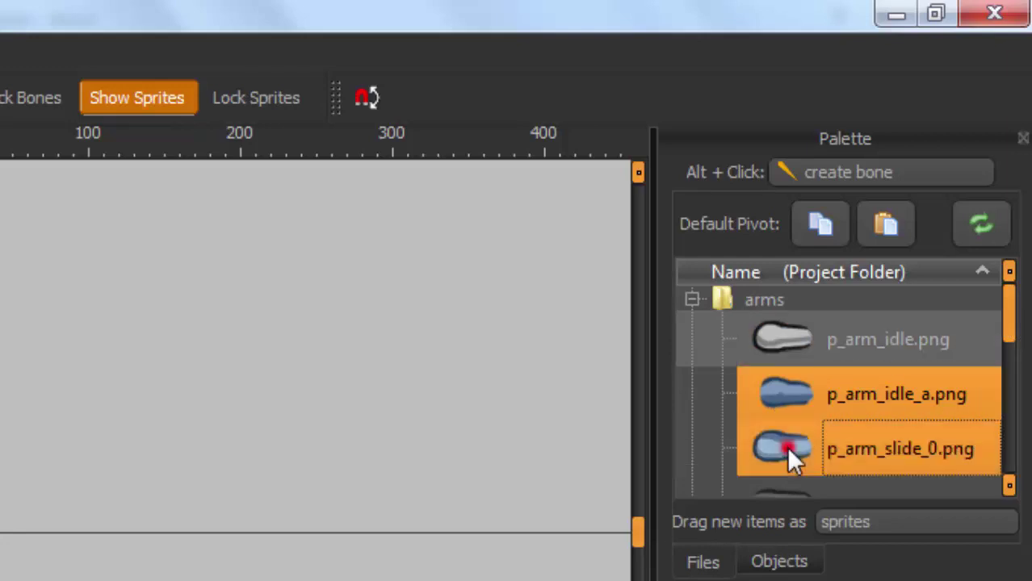
mouse_move(1008, 319)
mouse_down()
mouse_move(1013, 345)
mouse_move(1012, 331)
mouse_up()
ctrl+click(764, 415)
ctrl+click(779, 470)
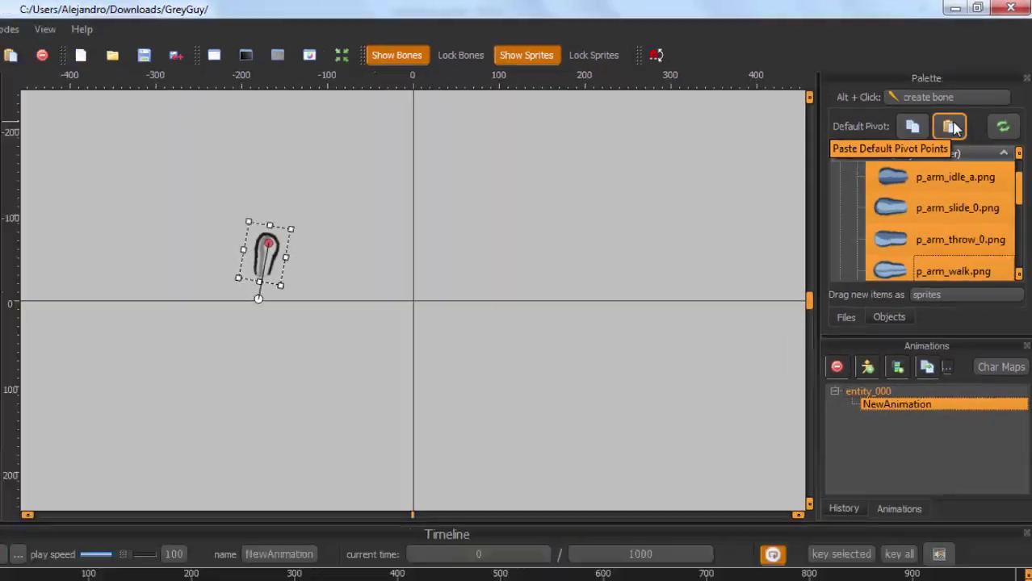
click(889, 220)
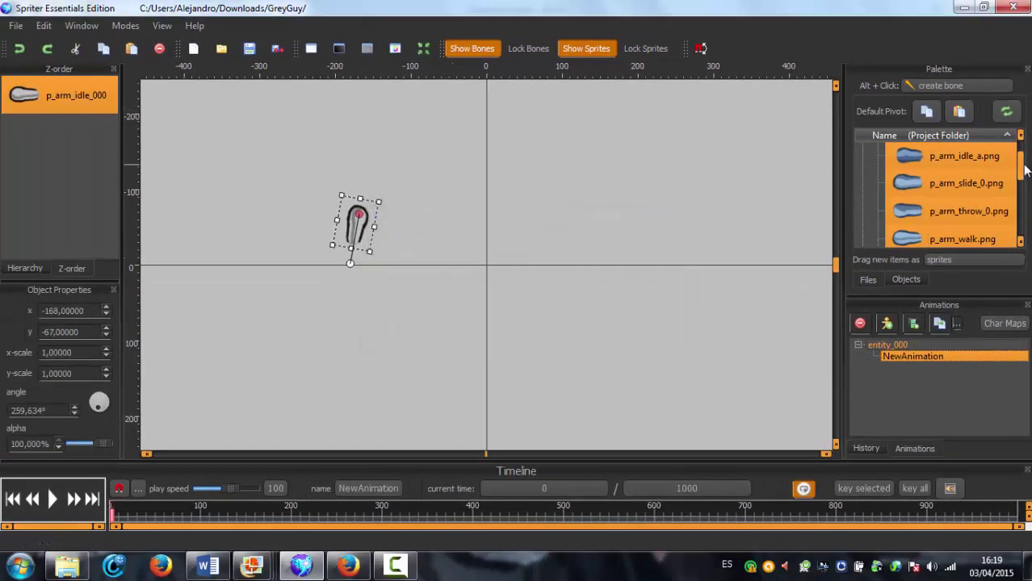
Place the p_arm_idle_a and p_arm_slide_0 sprites on the canvas to check their pasted pivots, and undo both placements.
drag(1019, 157, 1018, 146)
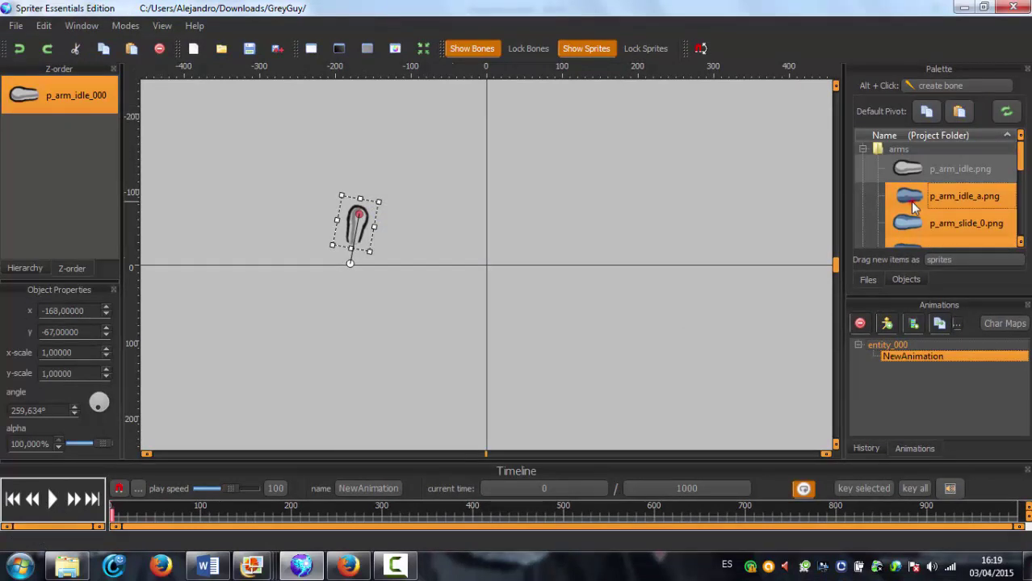
drag(912, 207, 574, 235)
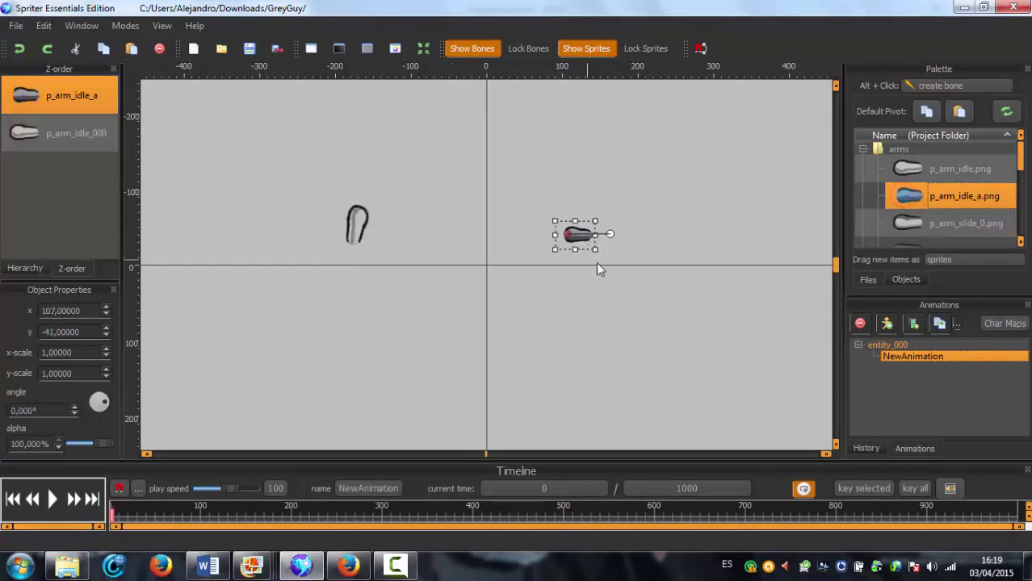
drag(906, 230, 522, 162)
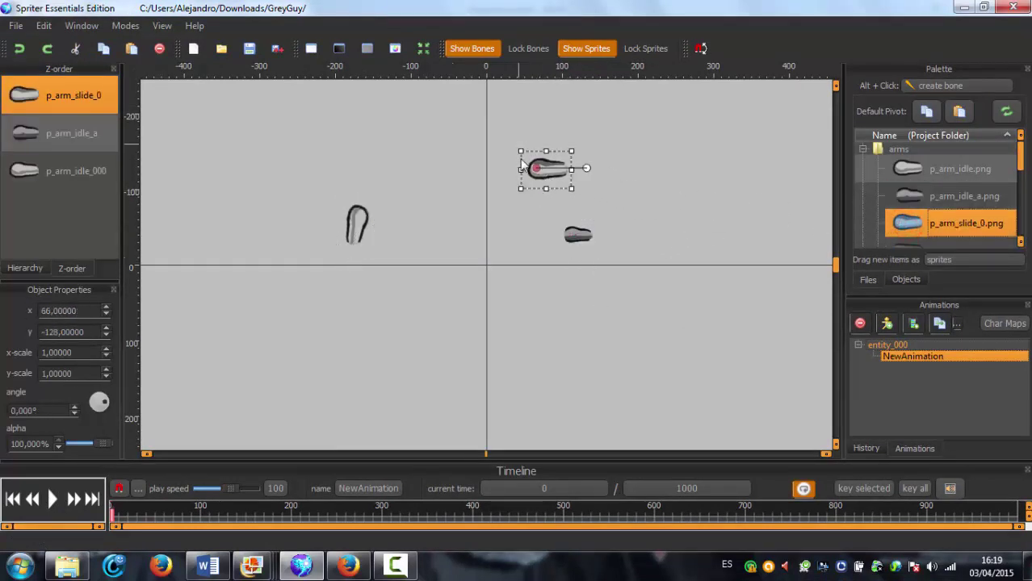
key(ctrl+z)
key(ctrl+z)
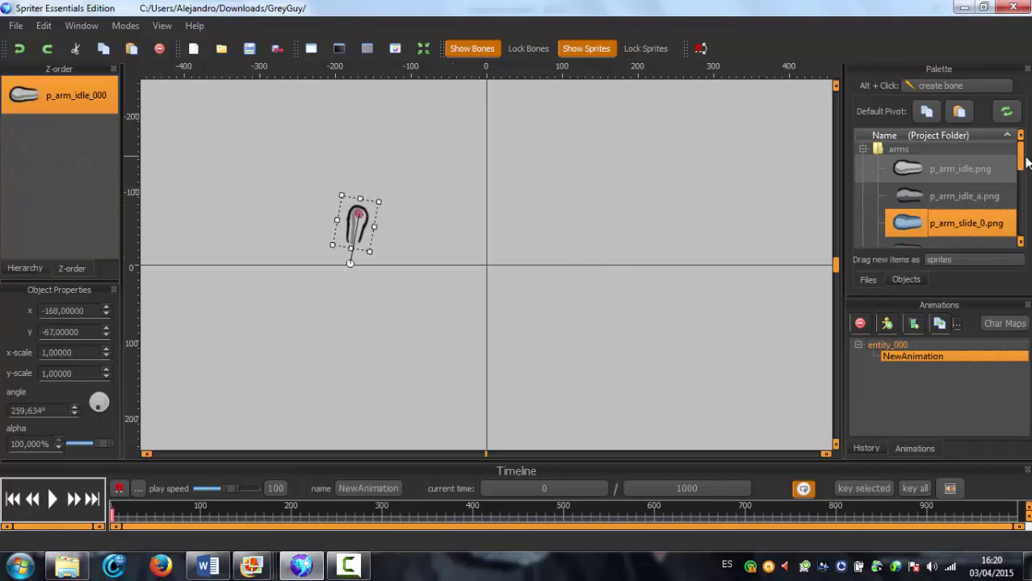
Place the p_forarm_idle_0 sprite at the lower end of the upper arm, rotated to about 330°.
drag(1020, 155, 1024, 176)
click(961, 203)
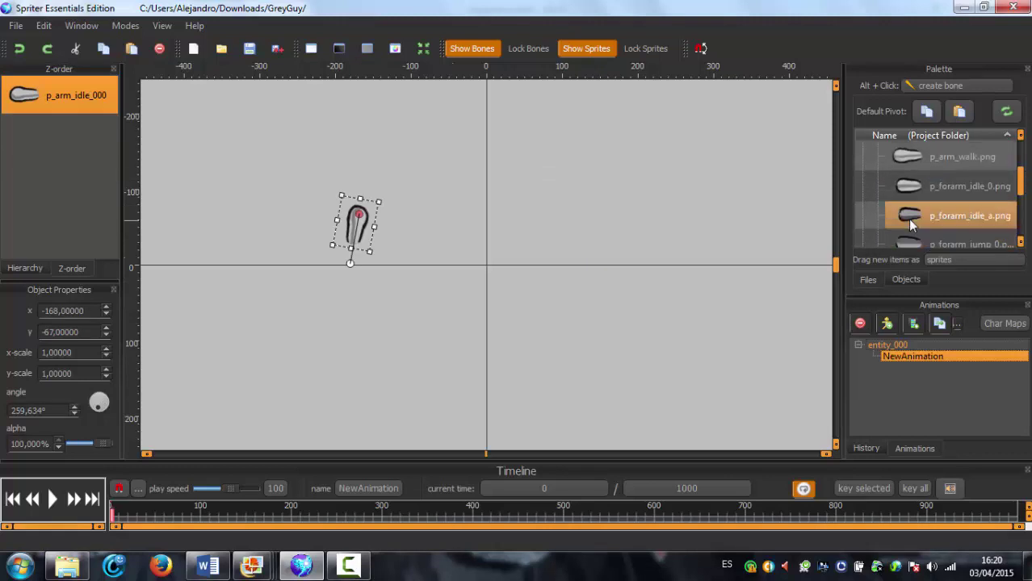
drag(961, 185, 356, 239)
Collapse the arms folder and place the p_hand_idle_0 sprite from the hands folder at the end of the forearm.
drag(1021, 179, 1021, 139)
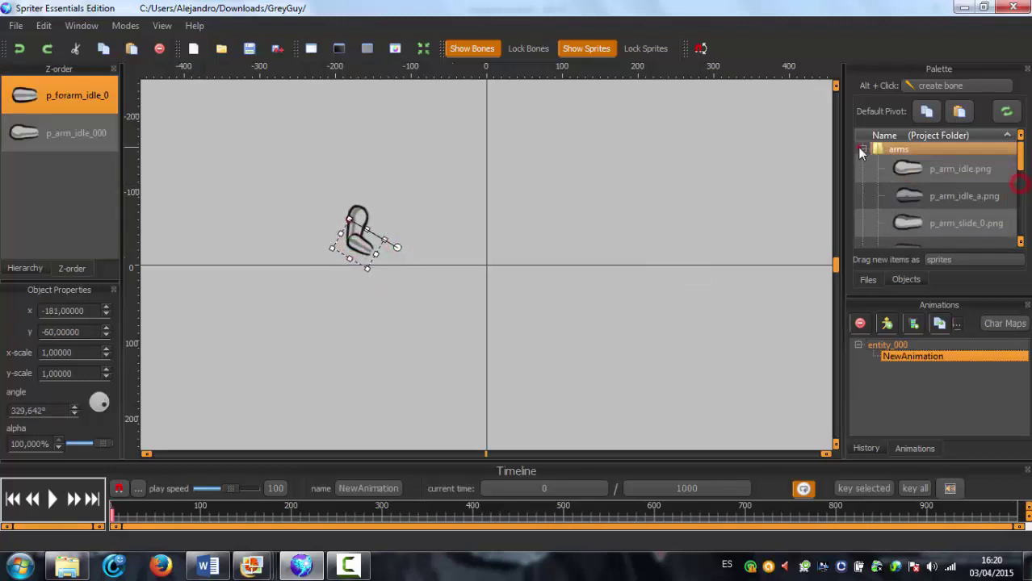
click(862, 149)
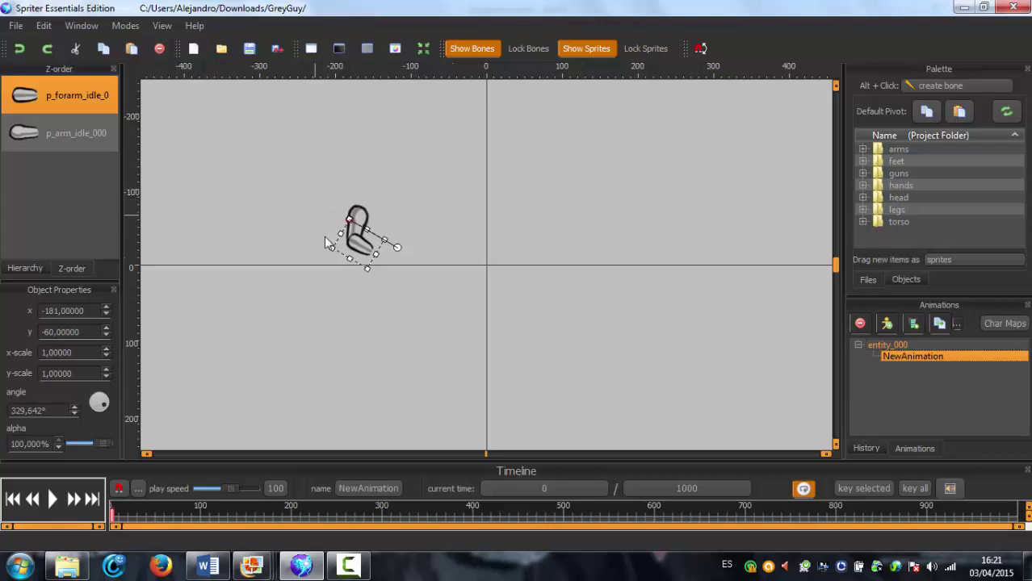
click(862, 185)
scroll(991, 193, down, 4)
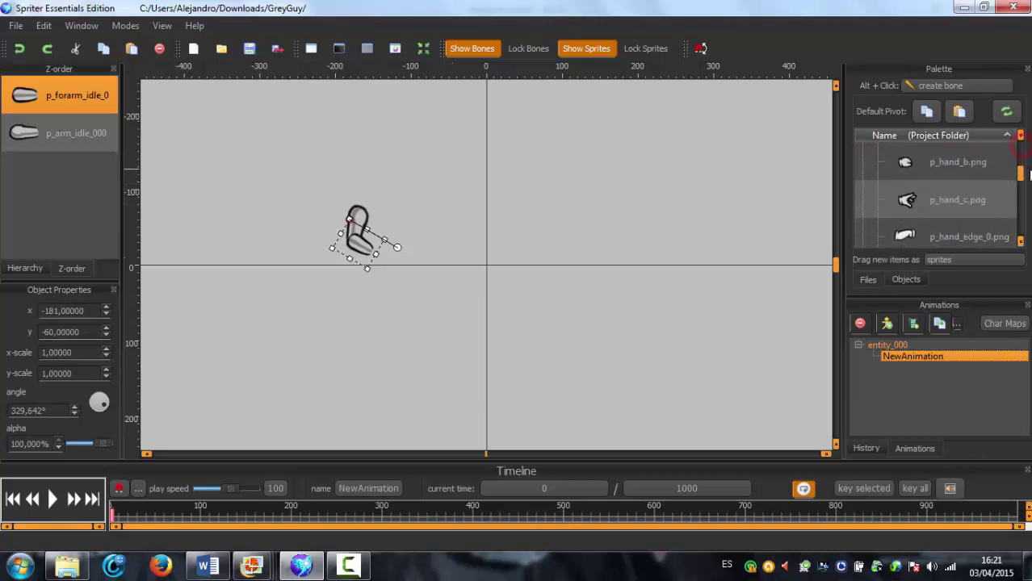
scroll(969, 202, down, 3)
drag(901, 234, 365, 246)
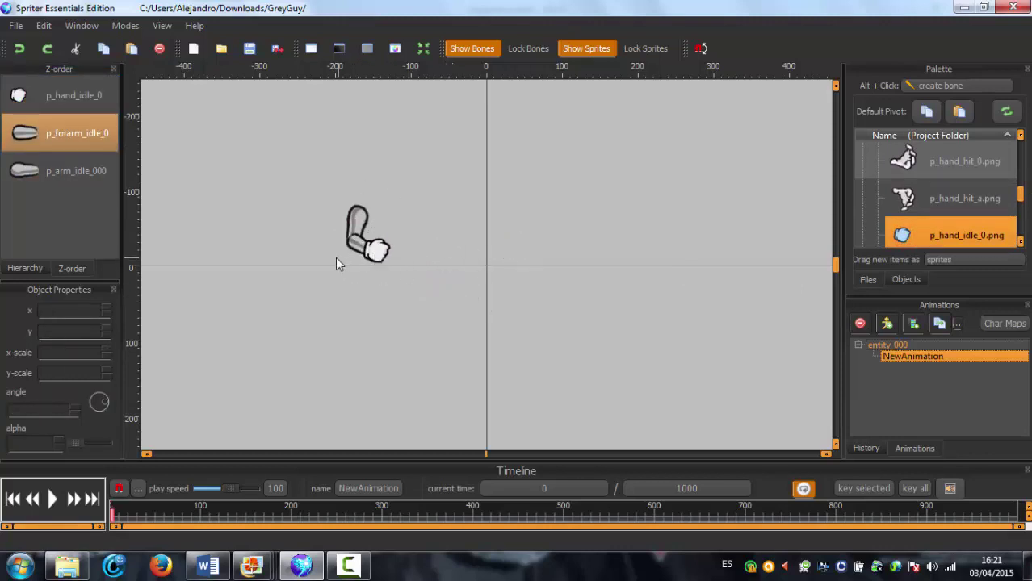
Select the hand, upper-arm and forearm sprites in turn on the canvas to examine their separate bounding boxes and pivots.
click(376, 252)
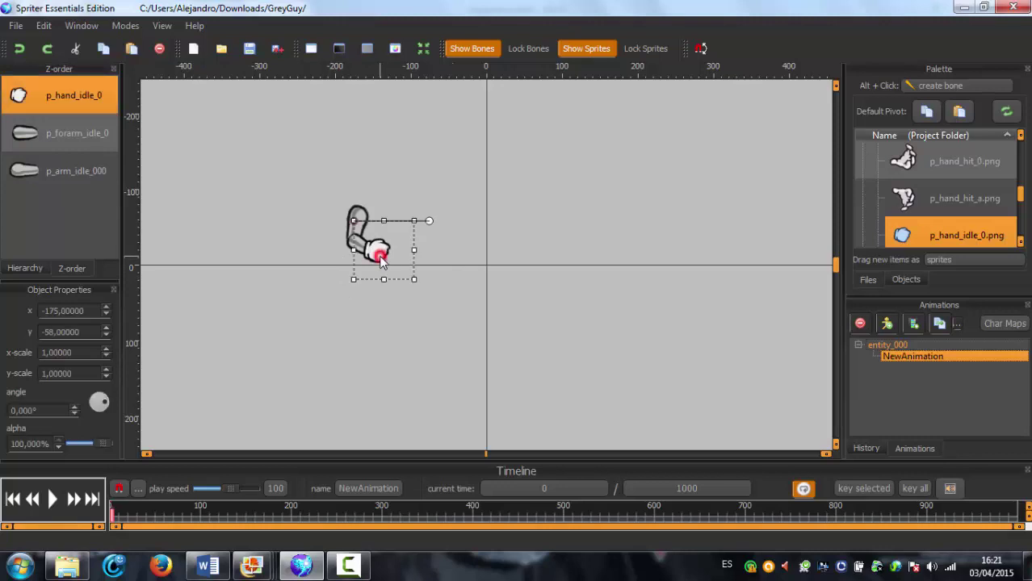
ctrl+click(356, 226)
click(367, 253)
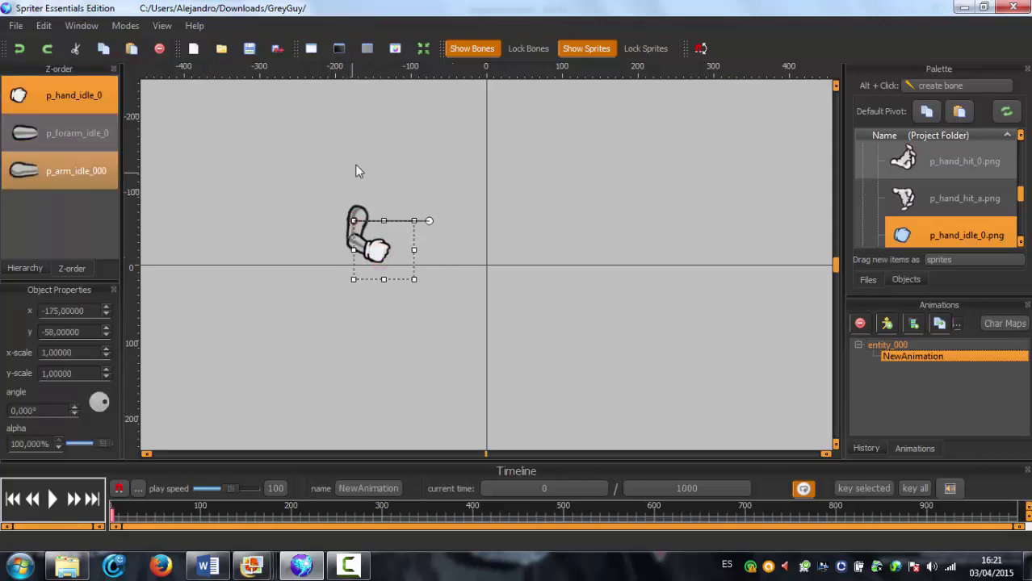
click(497, 235)
click(389, 259)
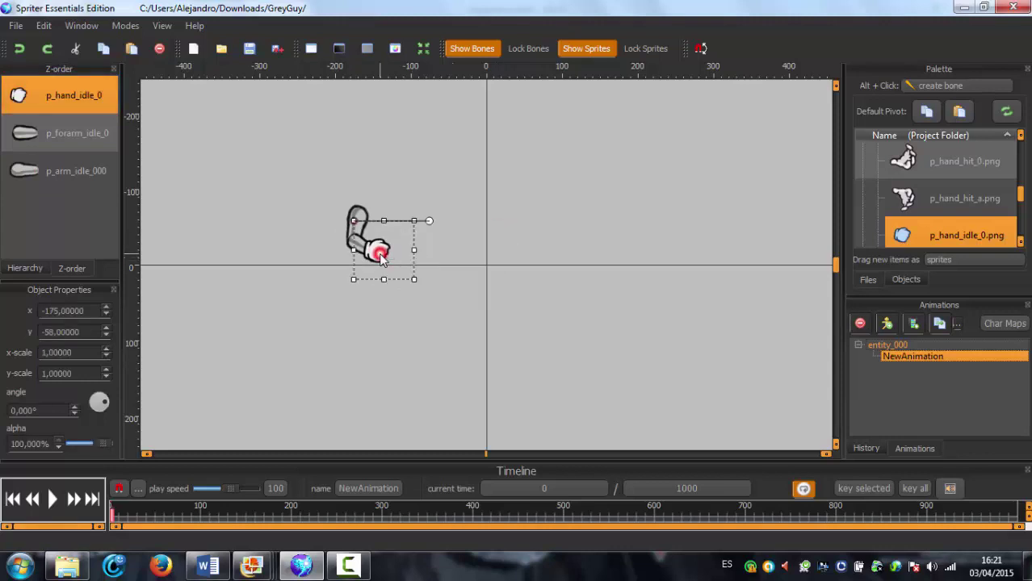
click(574, 256)
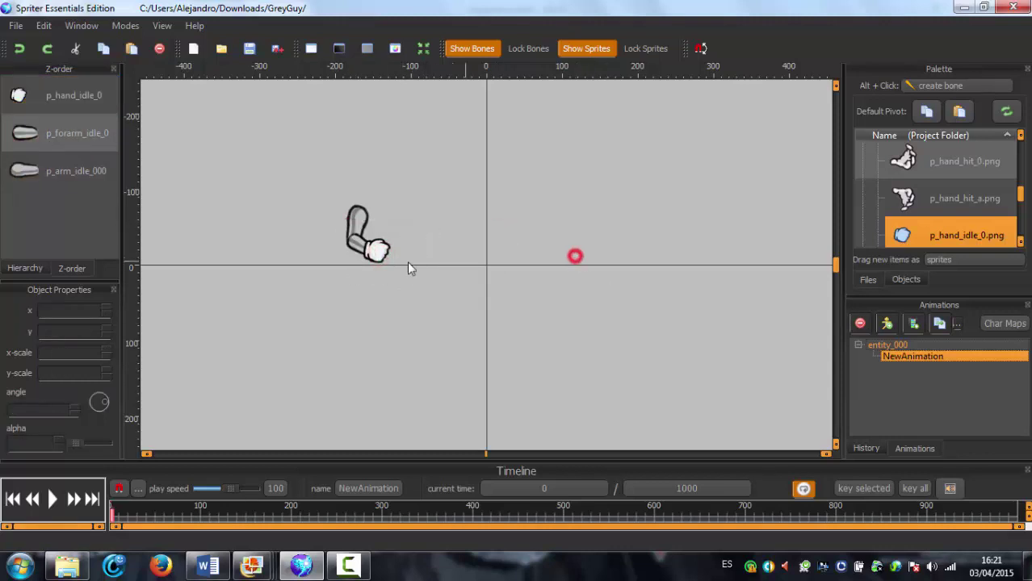
click(363, 226)
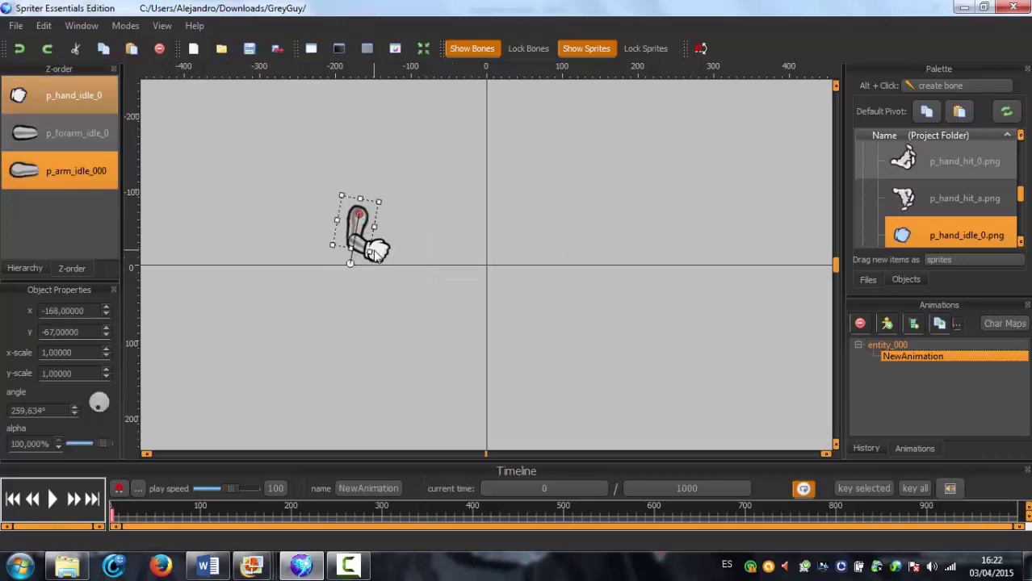
click(385, 251)
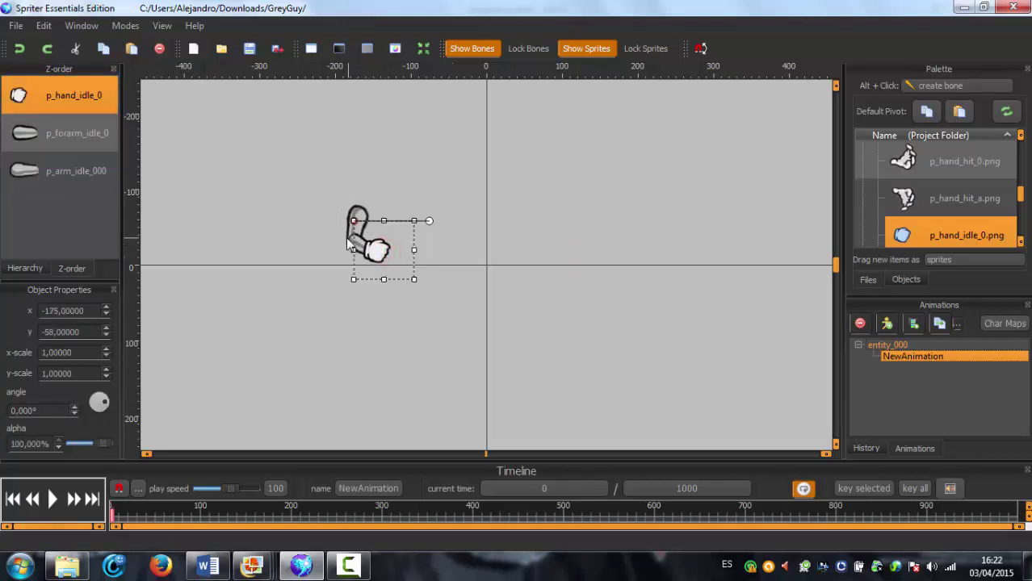
drag(349, 244, 368, 249)
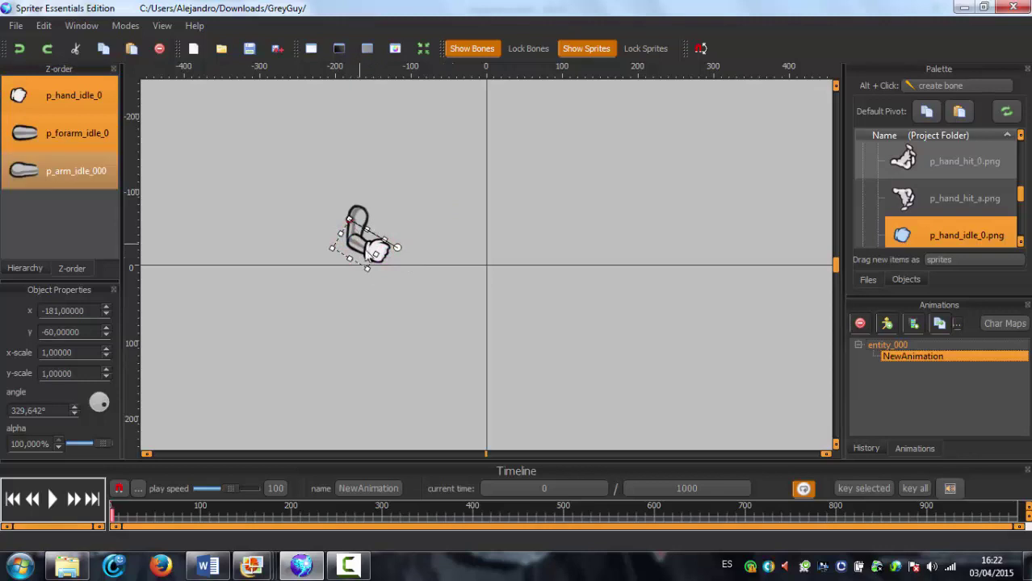
Collapse the hands folder, check the arms folder, and expand the torso folder in the image palette.
key(ctrl+z)
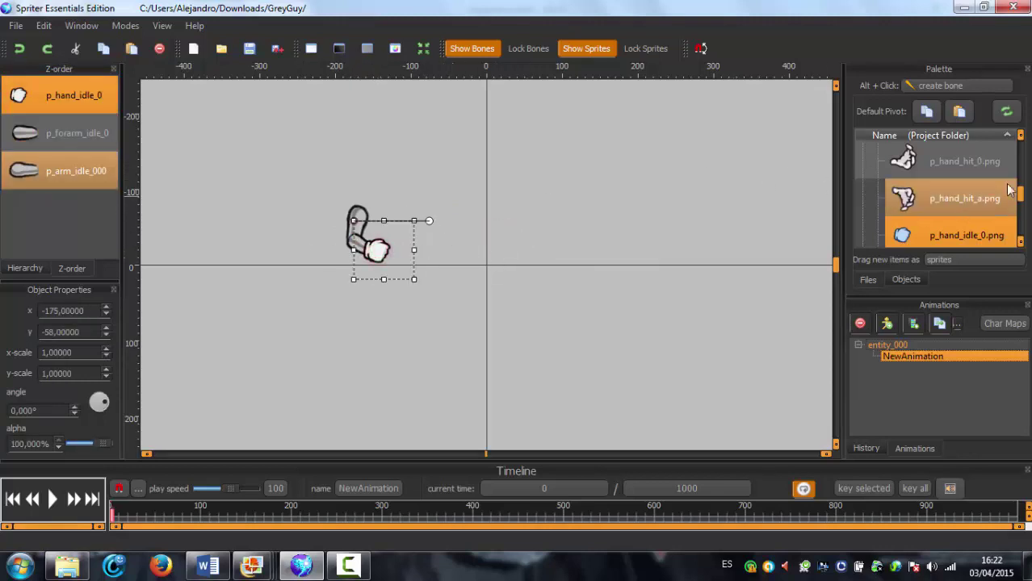
drag(1021, 199, 1024, 165)
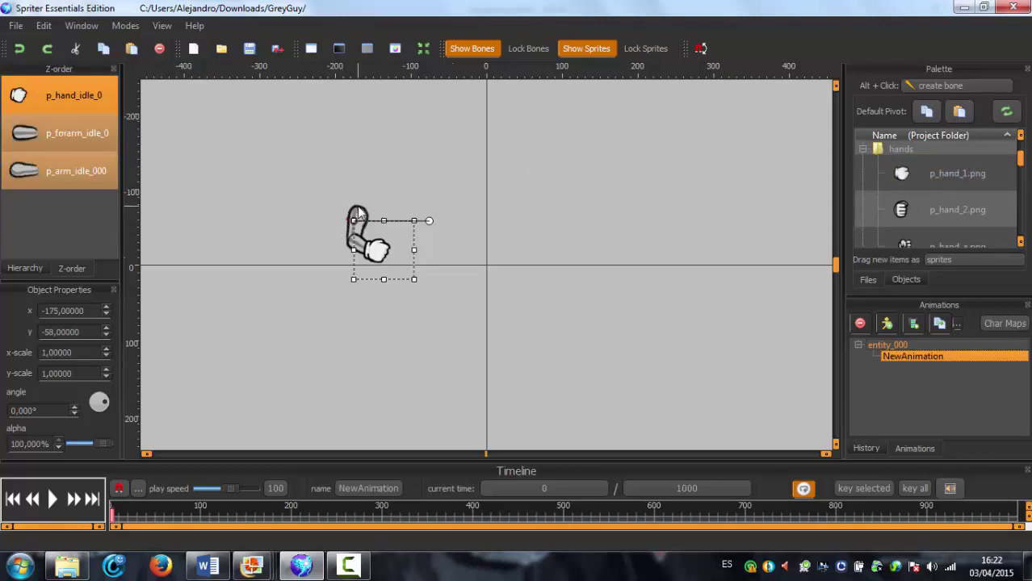
drag(1020, 152, 1020, 144)
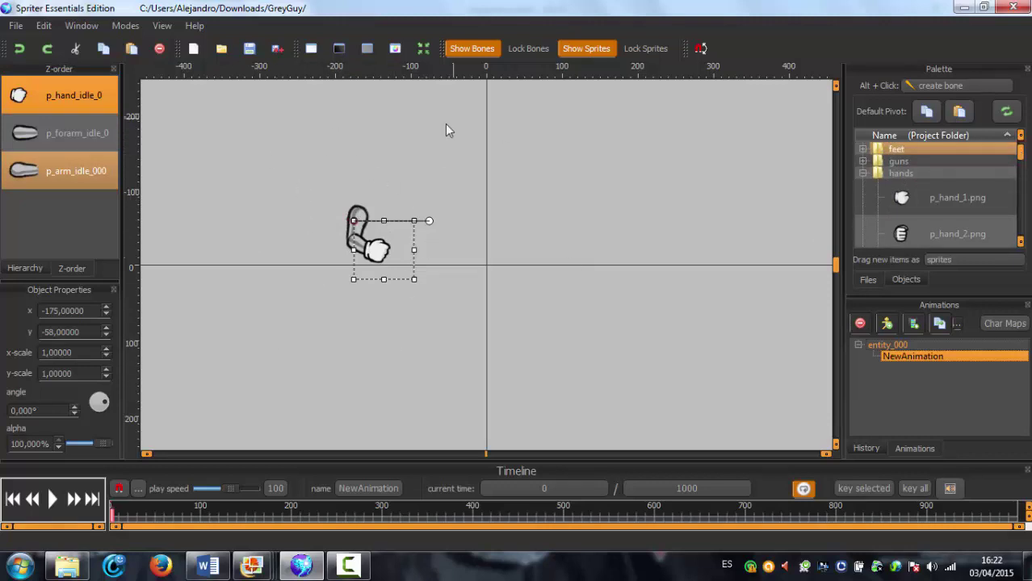
drag(1020, 156, 1022, 148)
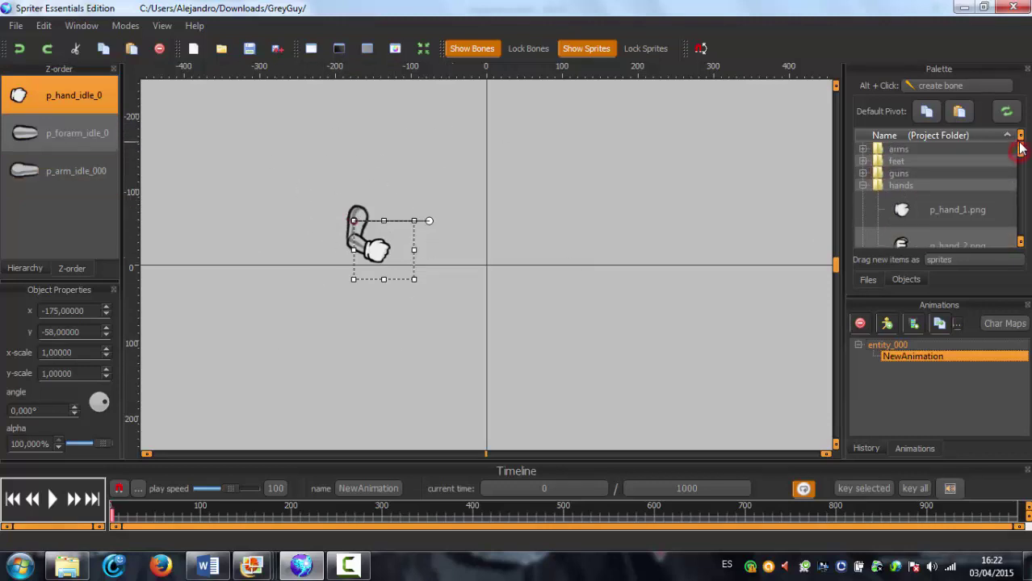
click(861, 186)
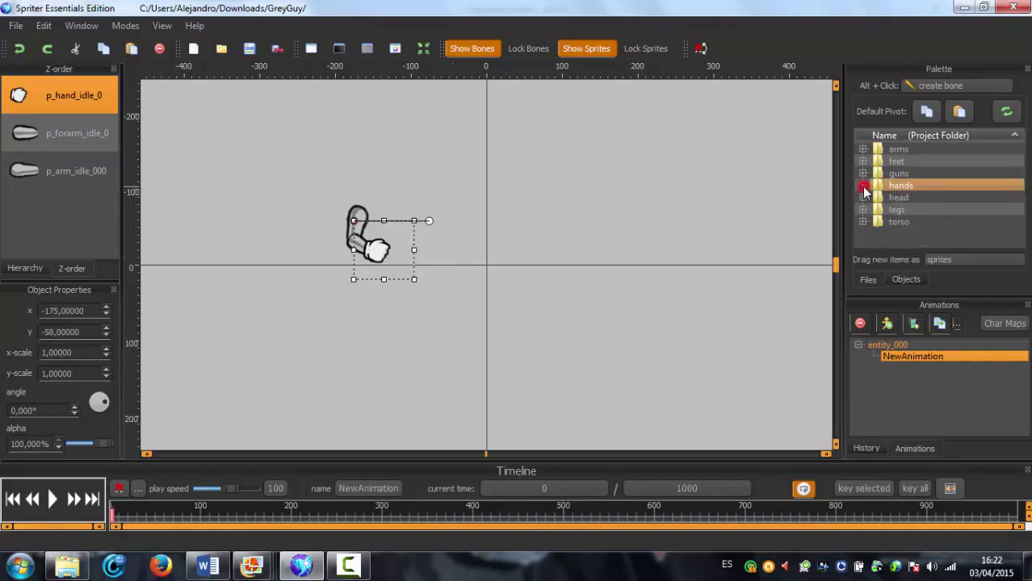
click(862, 149)
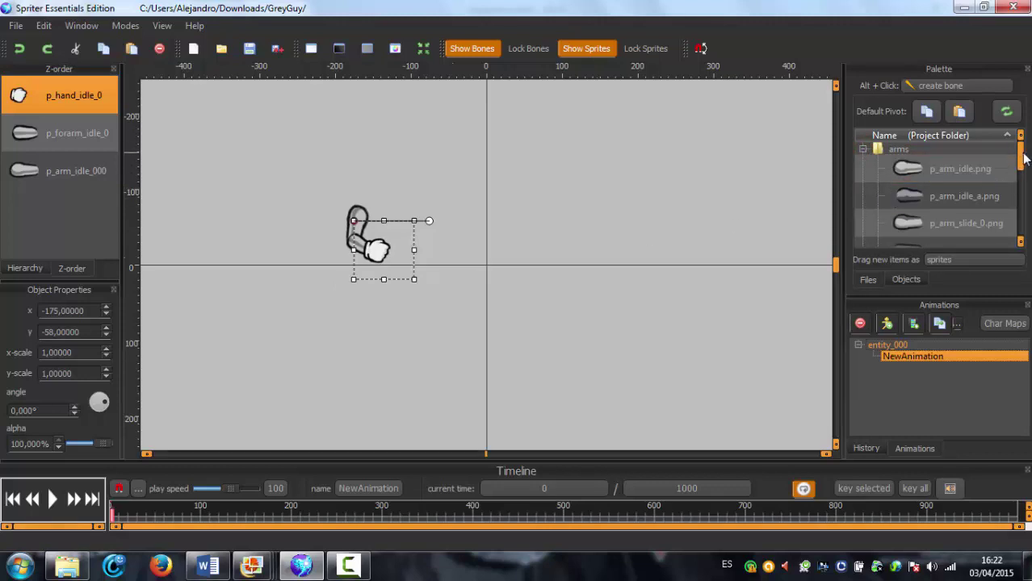
click(862, 149)
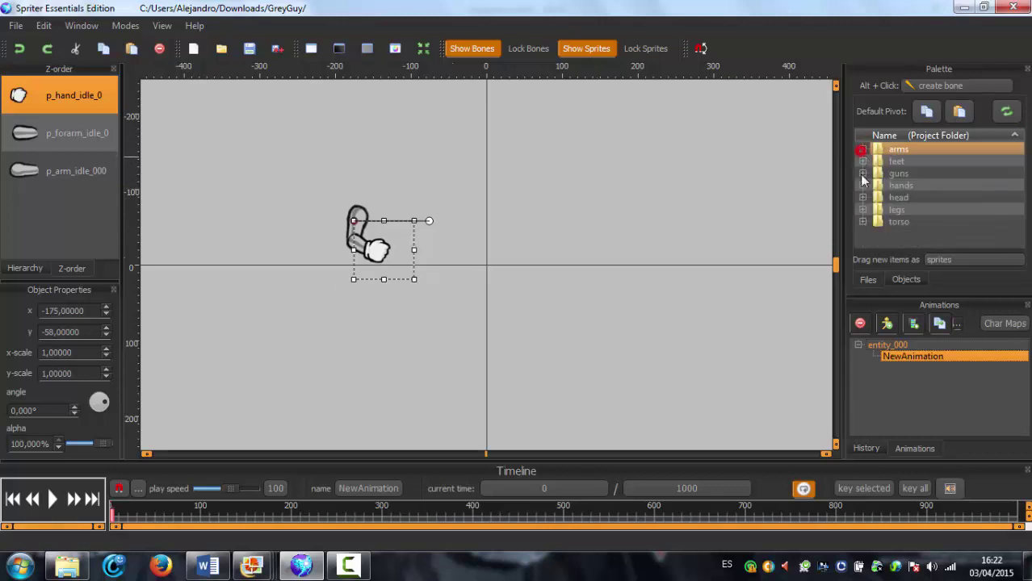
click(862, 222)
drag(1020, 146, 1021, 184)
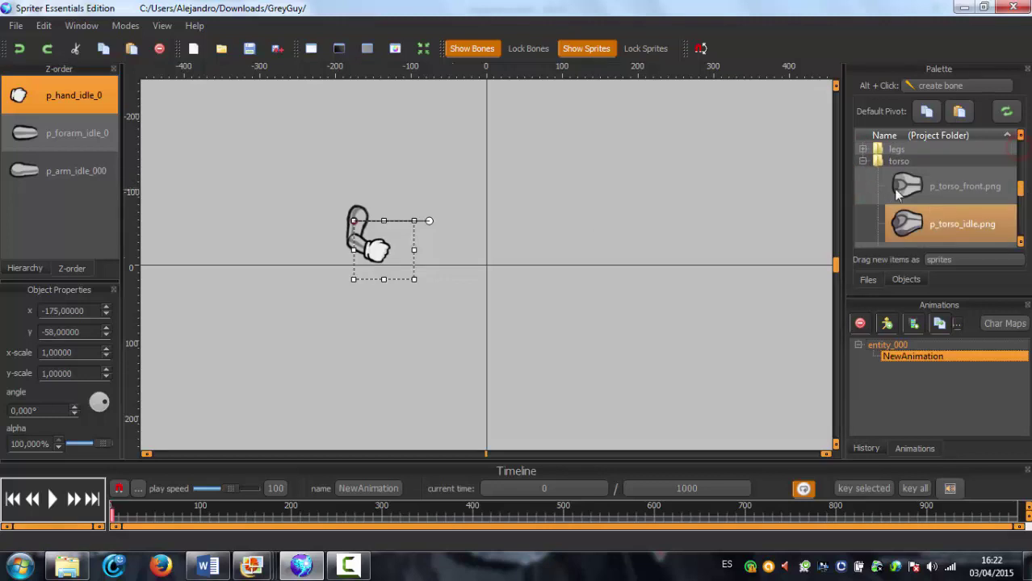
Place the p_torso_front sprite over the assembled arm, rotated to about 267°.
drag(915, 186, 492, 205)
drag(554, 191, 471, 285)
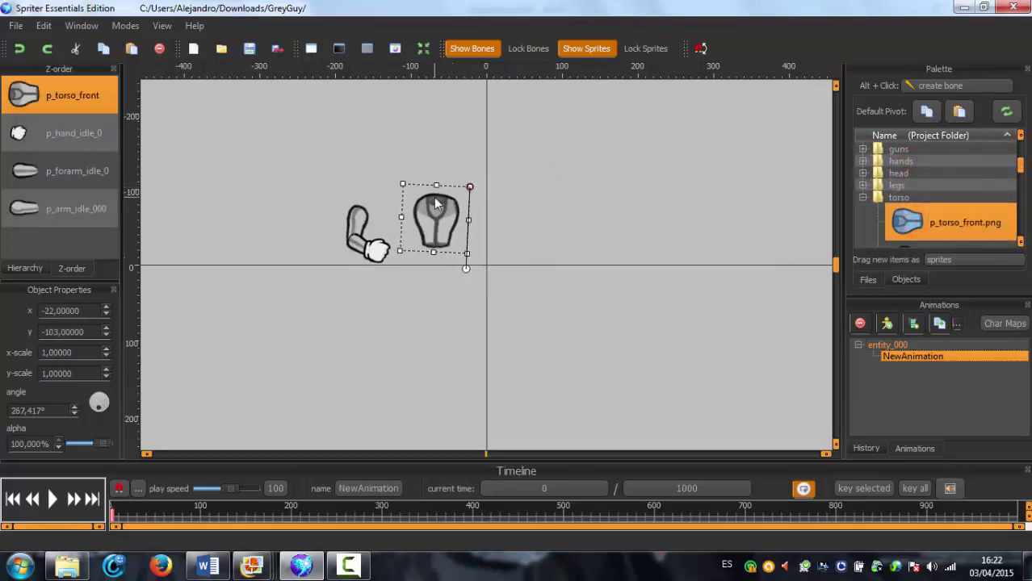
drag(433, 218, 374, 224)
click(473, 226)
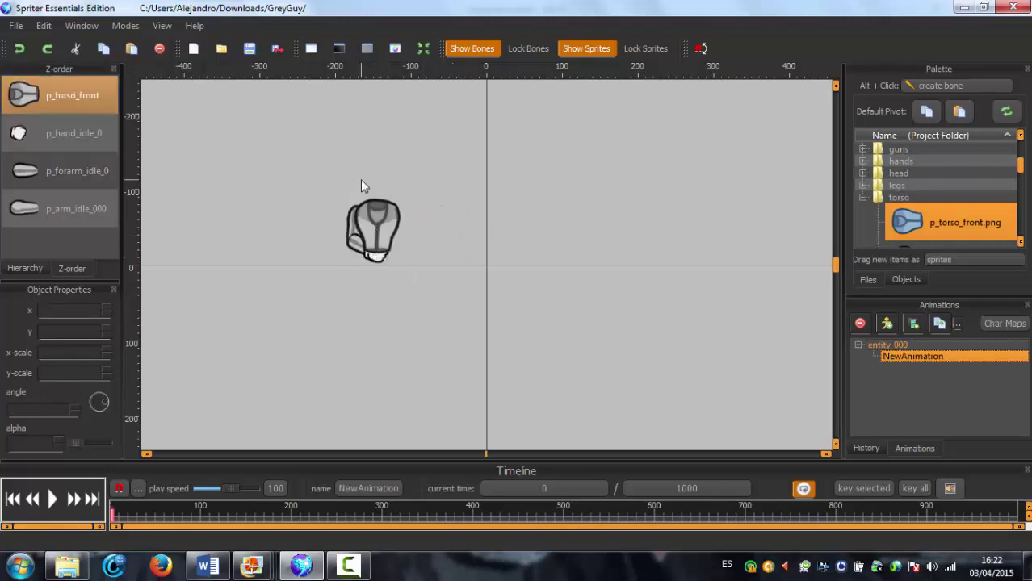
Highlight the arm and hand layers in the z-order, and move p_torso_front to the bottom, behind the arm parts.
click(340, 223)
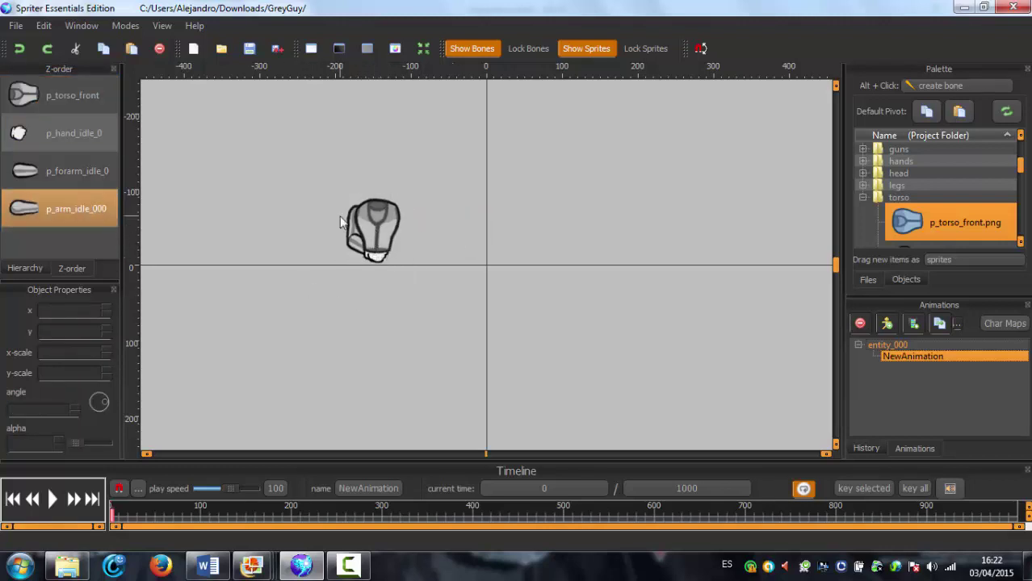
click(30, 171)
click(29, 138)
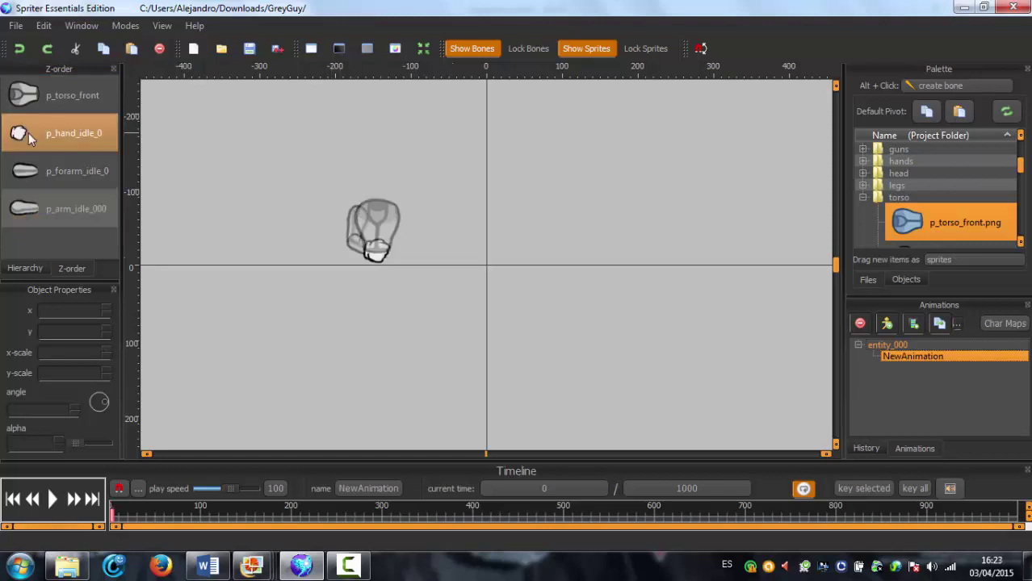
click(320, 129)
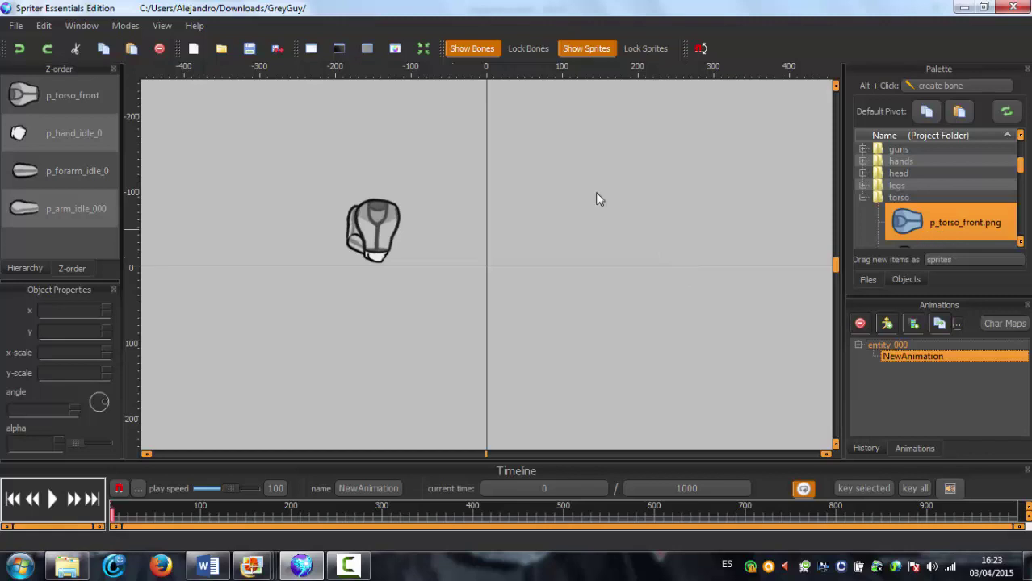
click(34, 95)
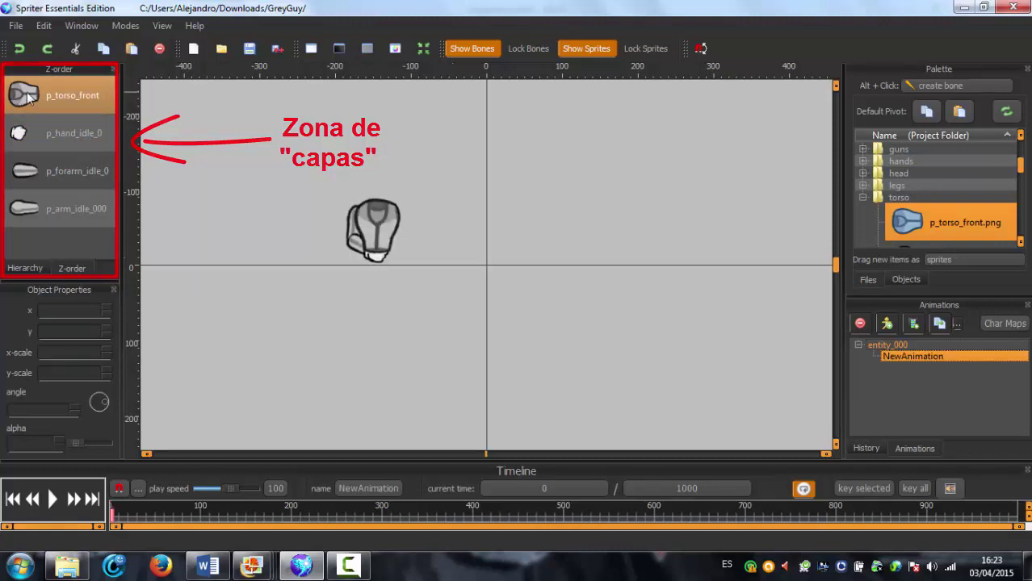
drag(23, 97, 33, 248)
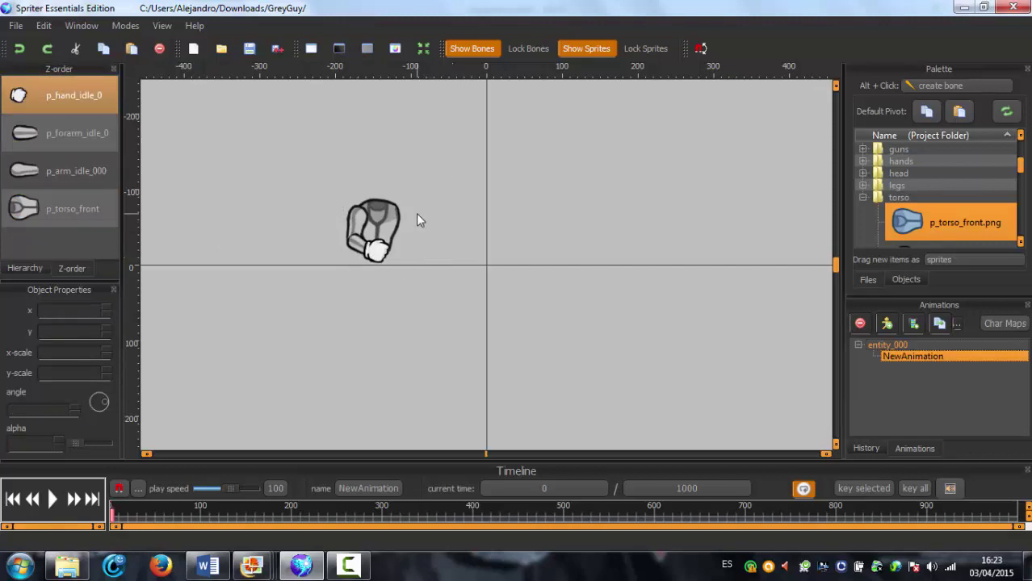
Nudge the torso into place, rotate the forearm to about 318°, and realign the hand with the forearm's end.
click(384, 228)
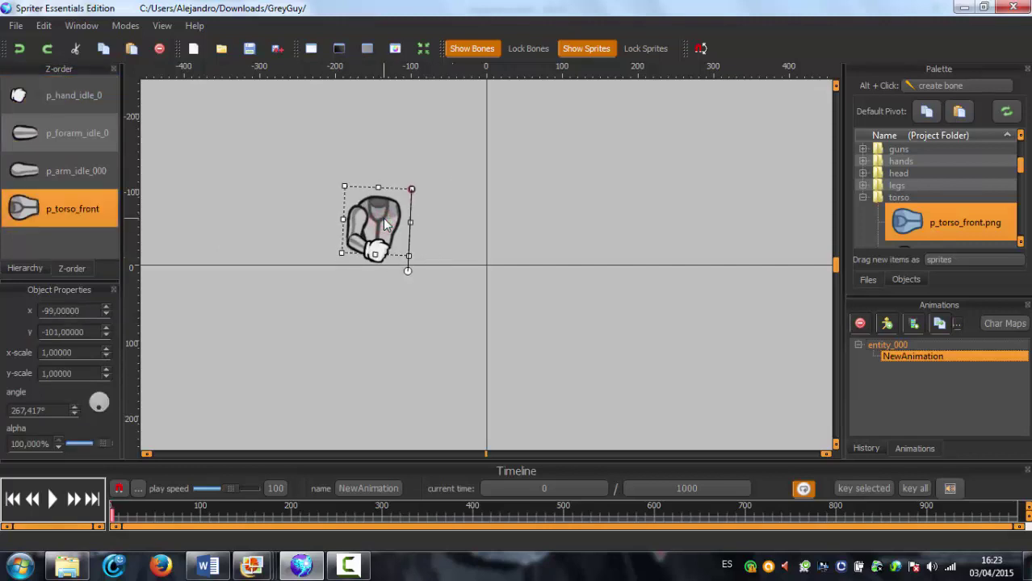
click(366, 292)
click(354, 241)
drag(398, 246, 393, 260)
click(452, 255)
click(377, 253)
mouse_move(427, 219)
mouse_down()
mouse_move(426, 239)
mouse_move(426, 223)
mouse_up()
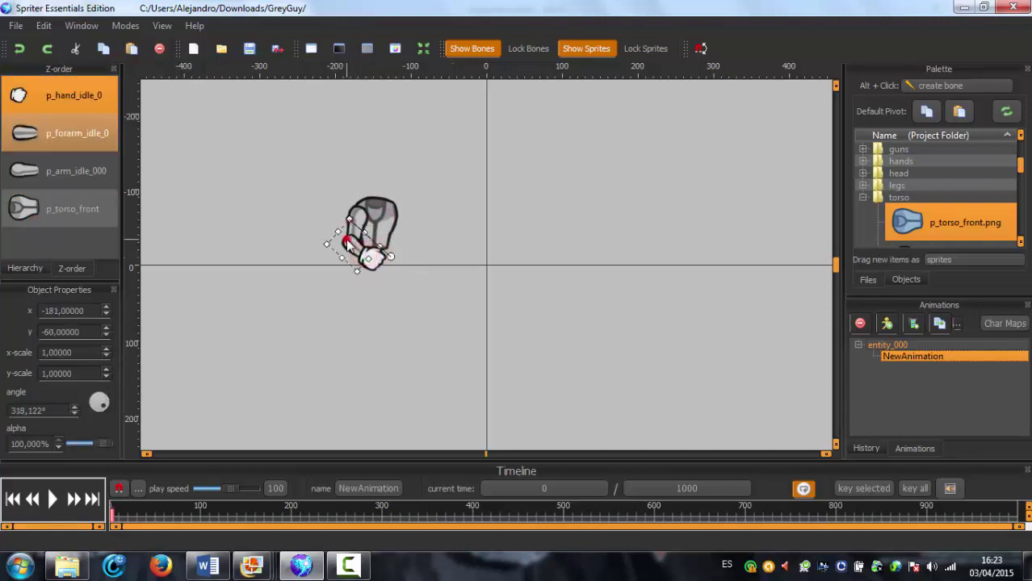
click(449, 246)
drag(365, 260, 368, 257)
click(526, 203)
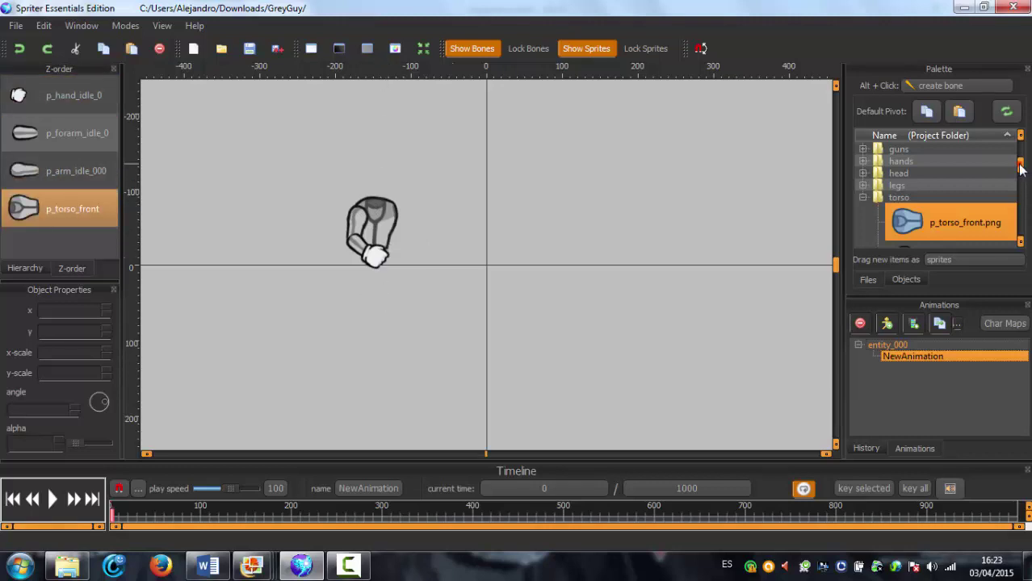
Replace the selected torso sprite's image with p_torso_idle.png from the torso folder.
drag(1020, 167, 1021, 196)
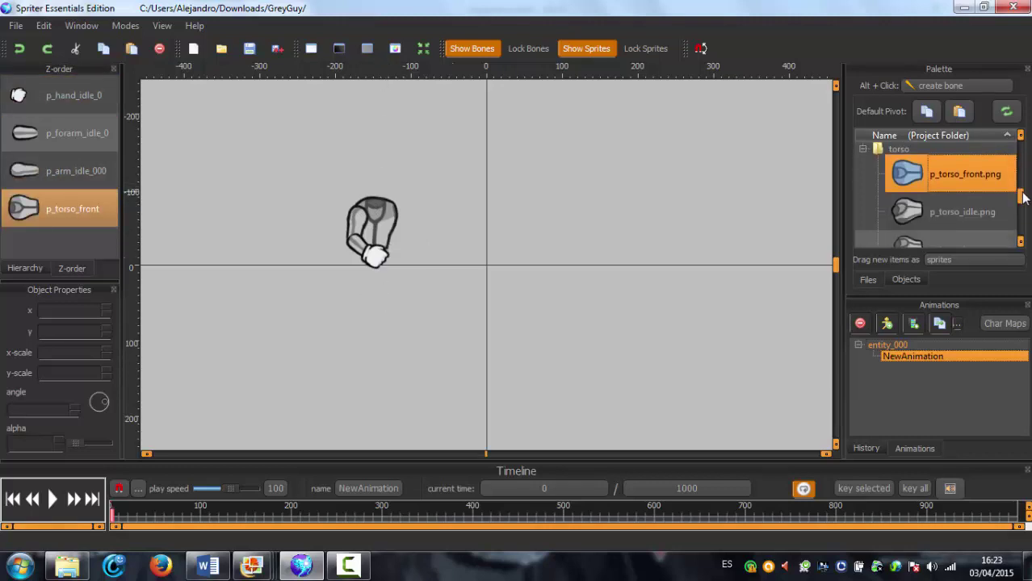
click(386, 230)
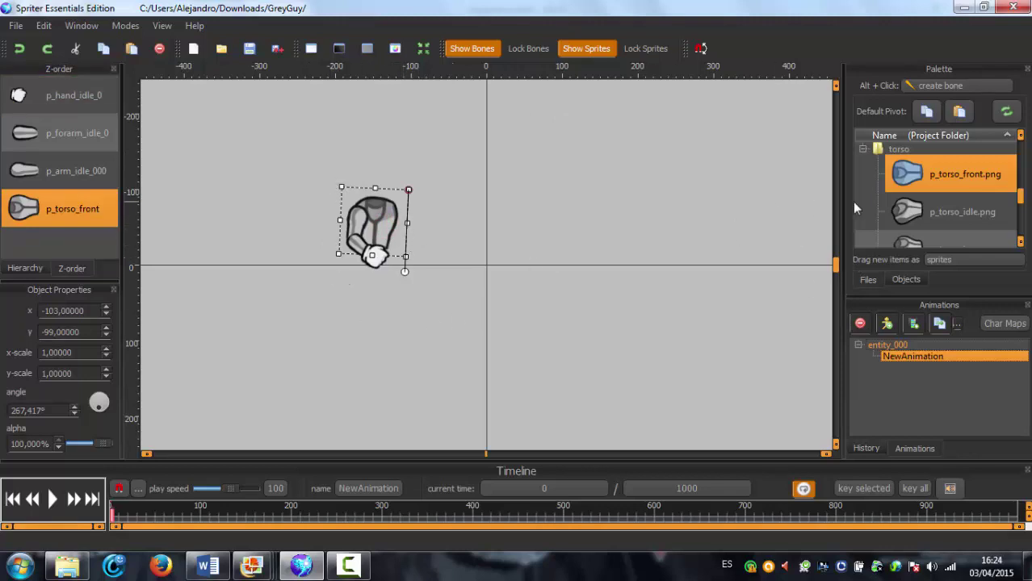
click(911, 218)
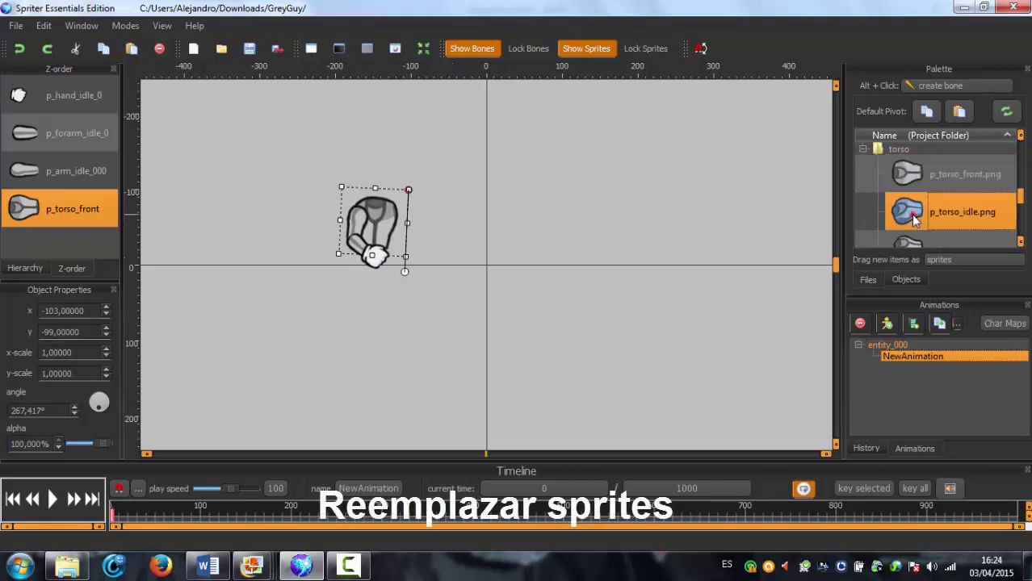
scroll(911, 217, up, 1)
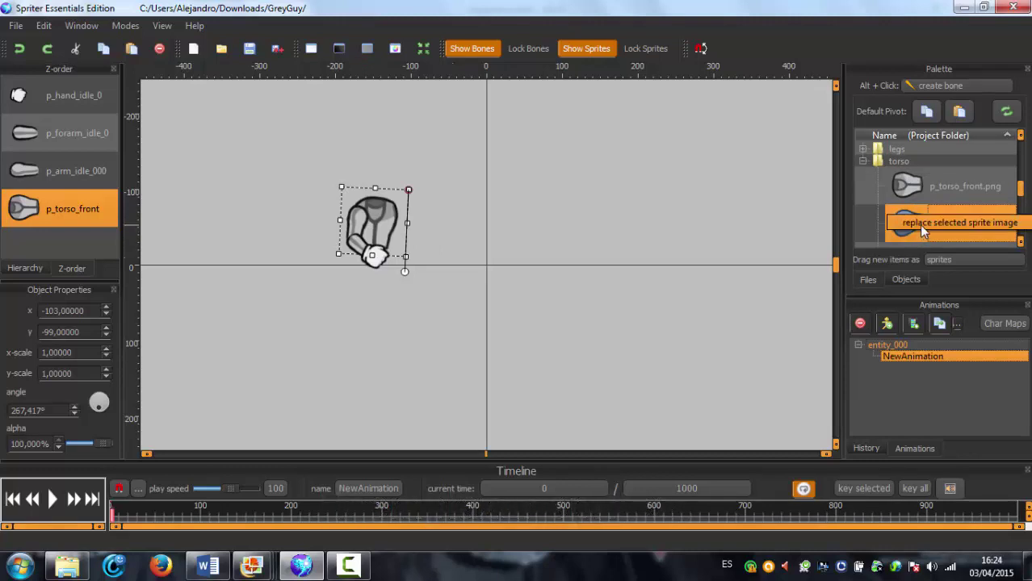
click(919, 225)
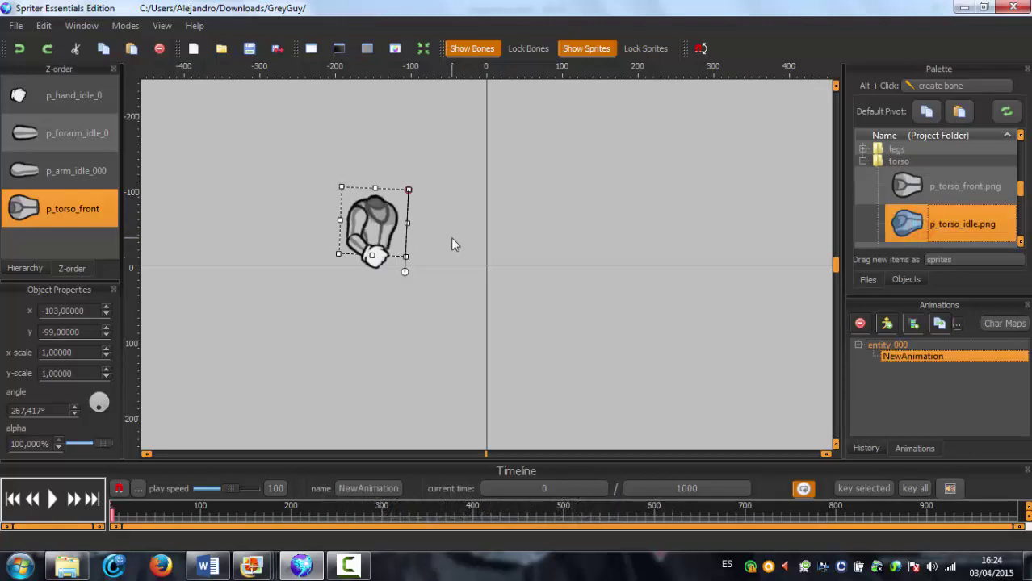
click(454, 204)
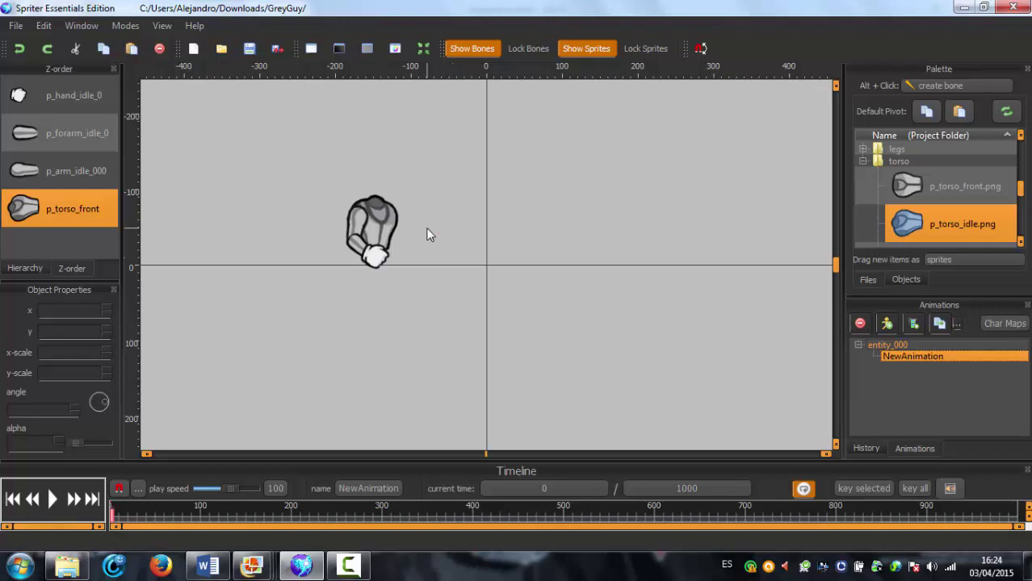
Delete the torso sprite from the canvas.
click(371, 221)
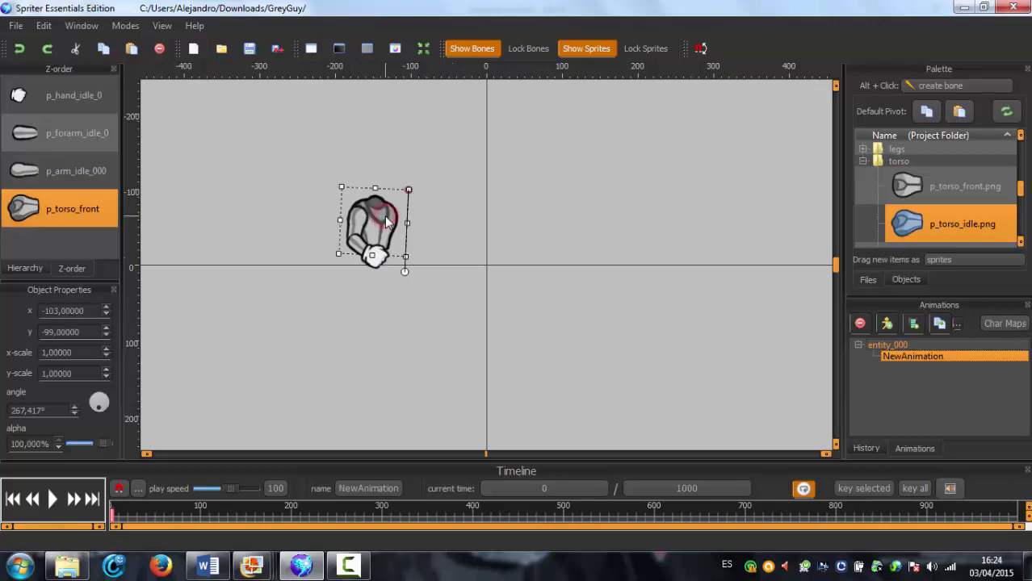
click(450, 209)
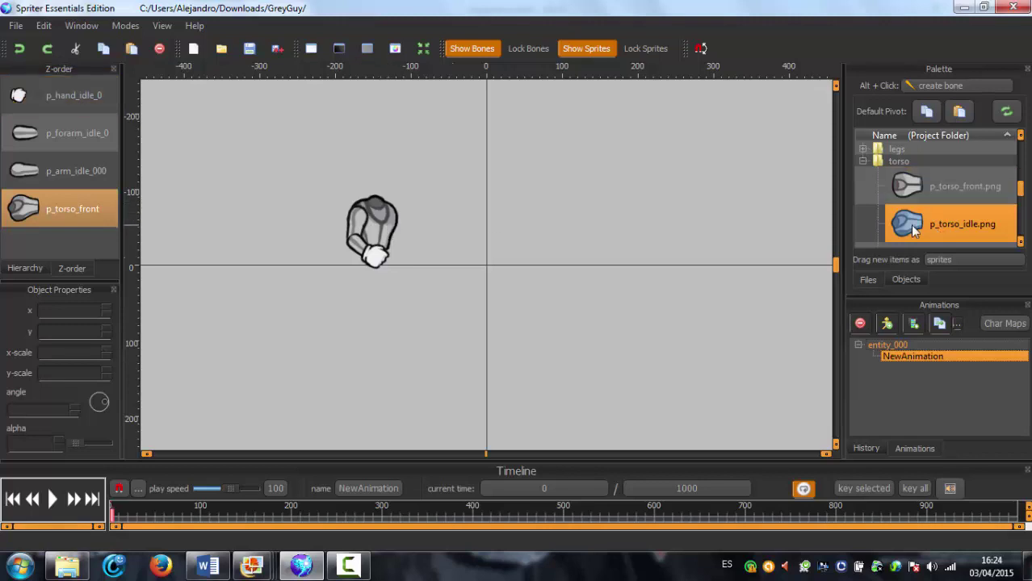
click(396, 229)
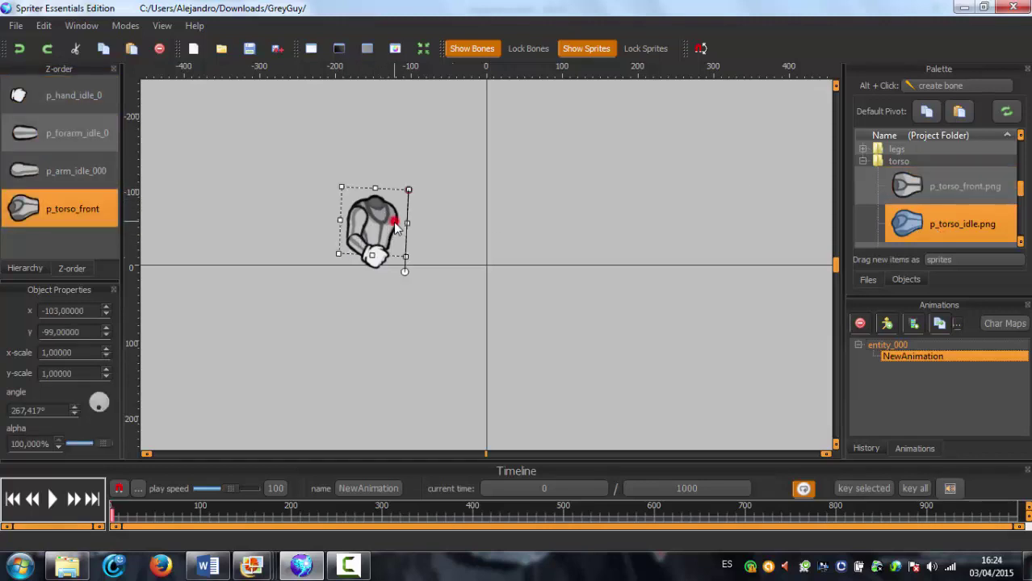
click(159, 48)
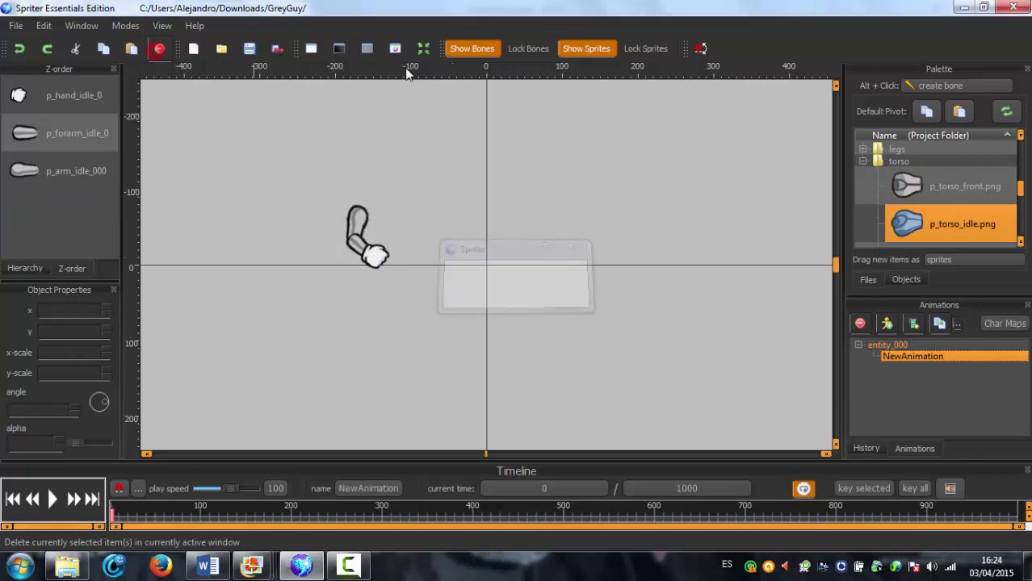
Set the default pivot of p_torso_front.png to its centre at x 0.5, y 0.5.
click(927, 183)
scroll(910, 184, up, 1)
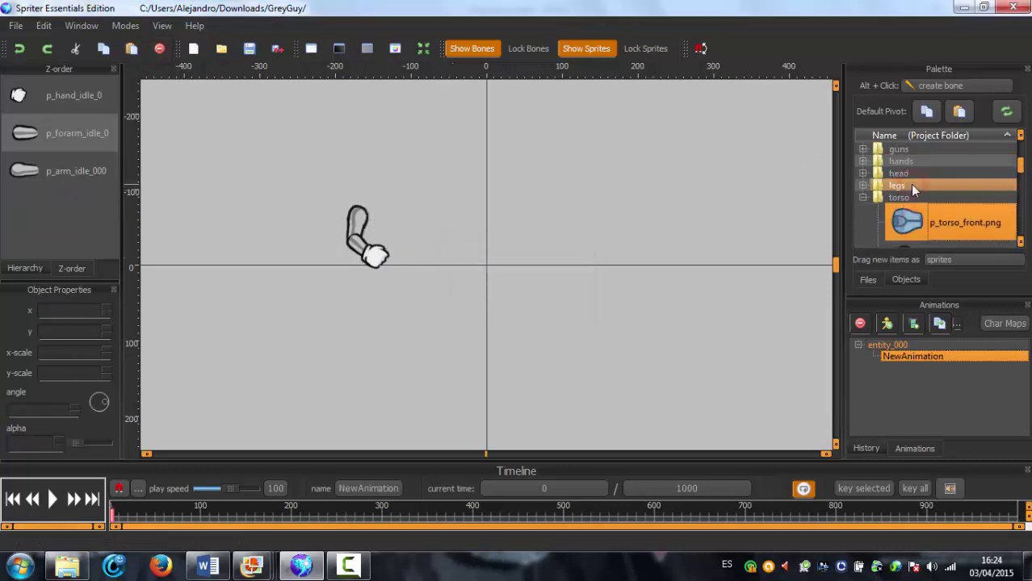
double_click(903, 229)
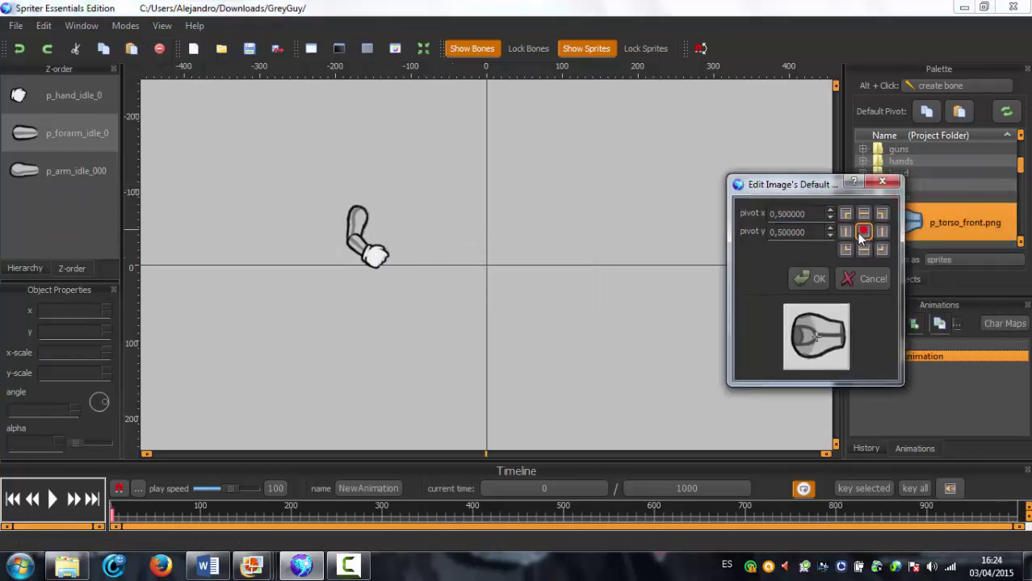
click(814, 279)
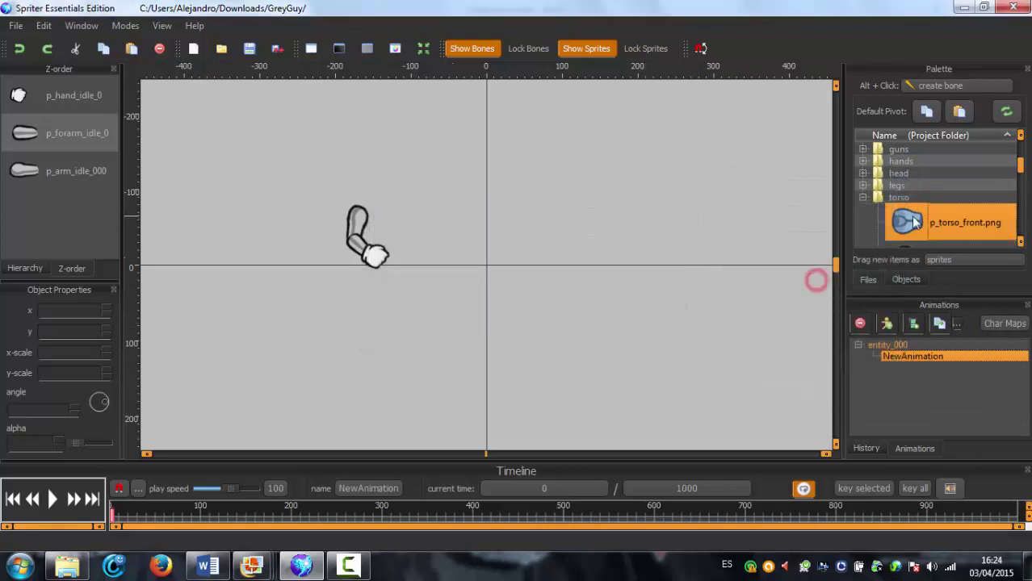
Place p_torso_front over the arm again, rotated to about 269°, and send it behind the arm, forearm and hand sprites.
drag(915, 223, 391, 225)
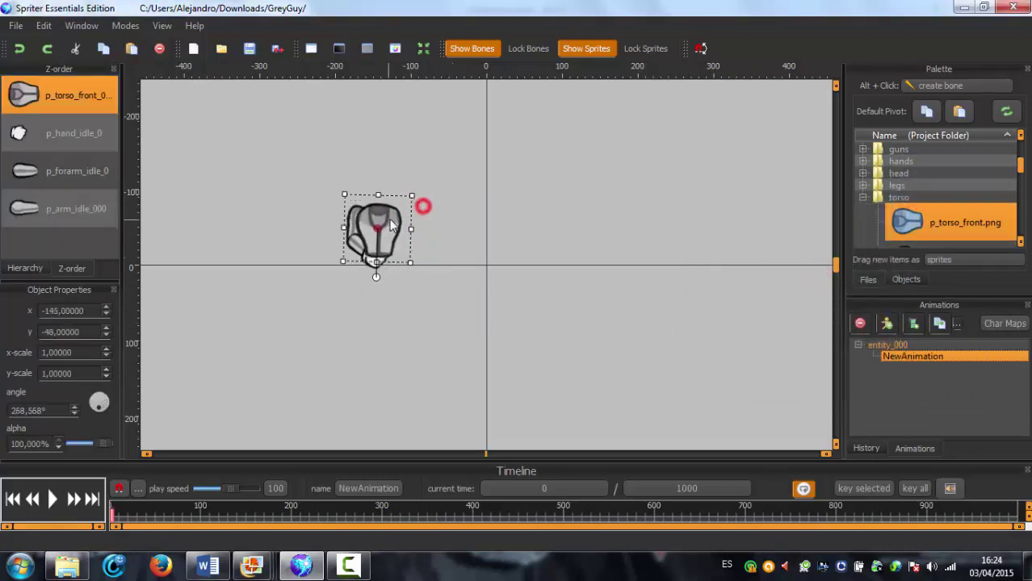
key(Page_Down)
key(Page_Down)
key(Page_Down)
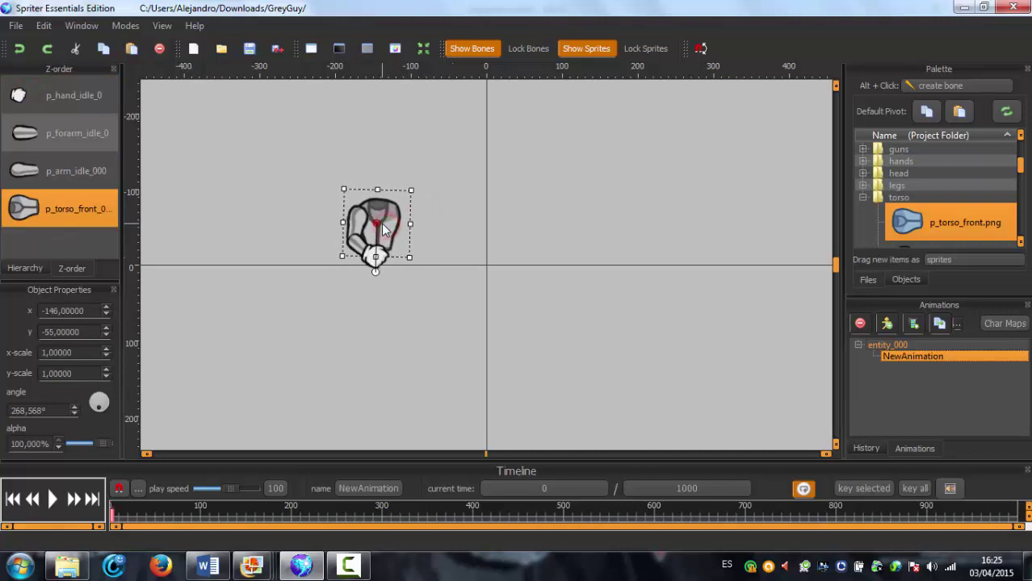
click(591, 253)
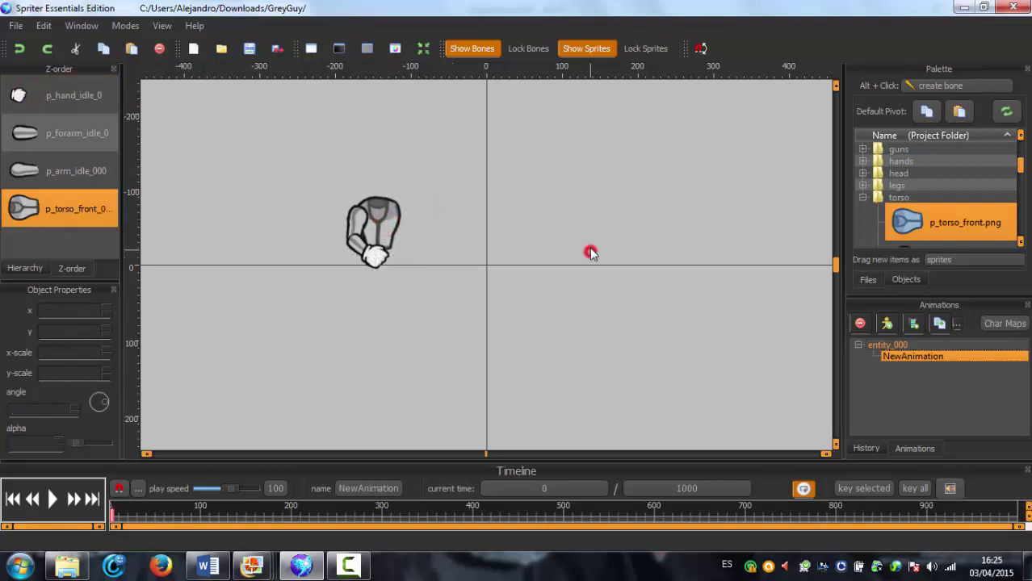
Try p_torso_idle.png as the image of the torso sprite and restore p_torso_front.png behind the arm.
scroll(916, 227, down, 3)
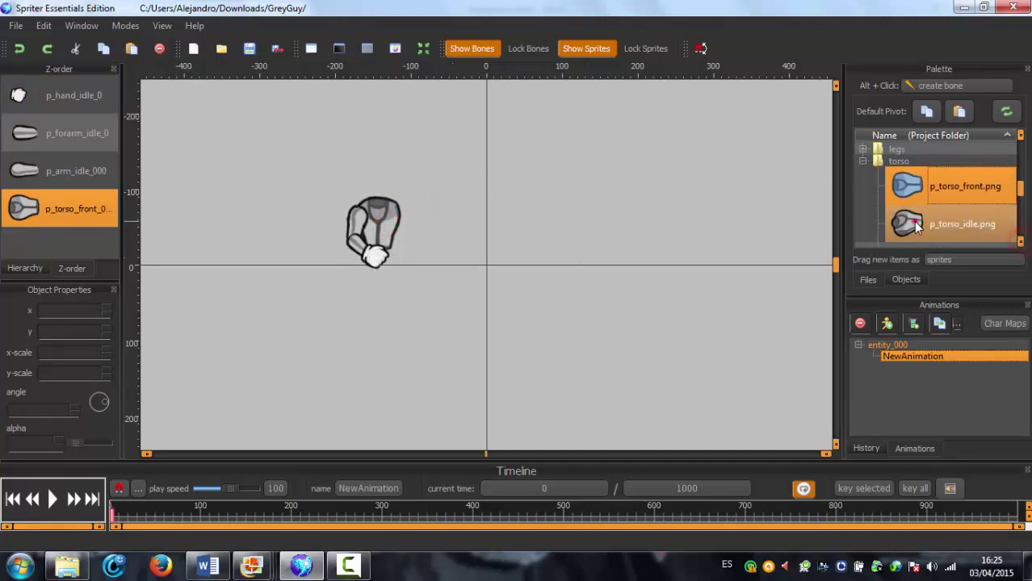
click(916, 227)
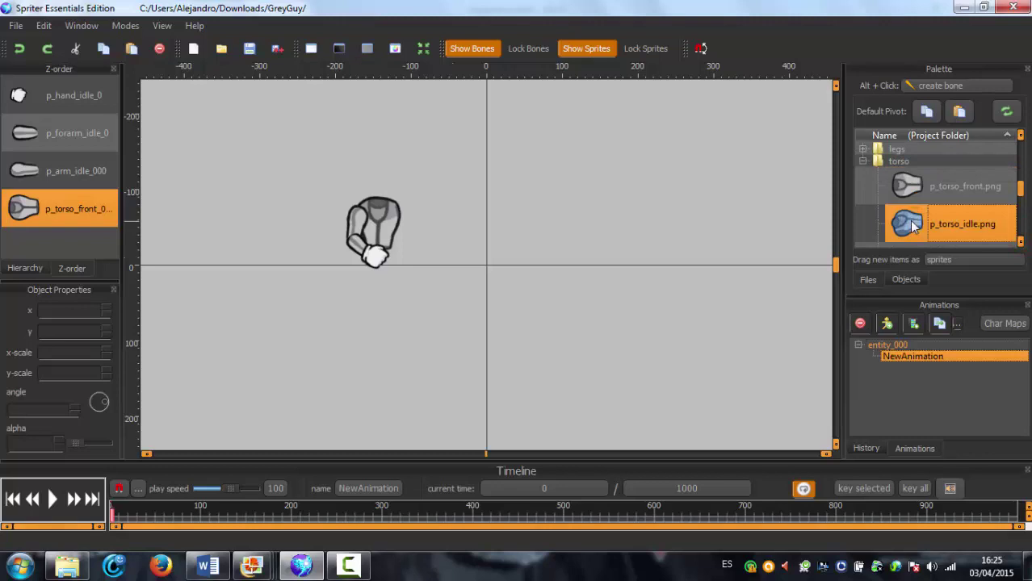
drag(906, 232, 377, 225)
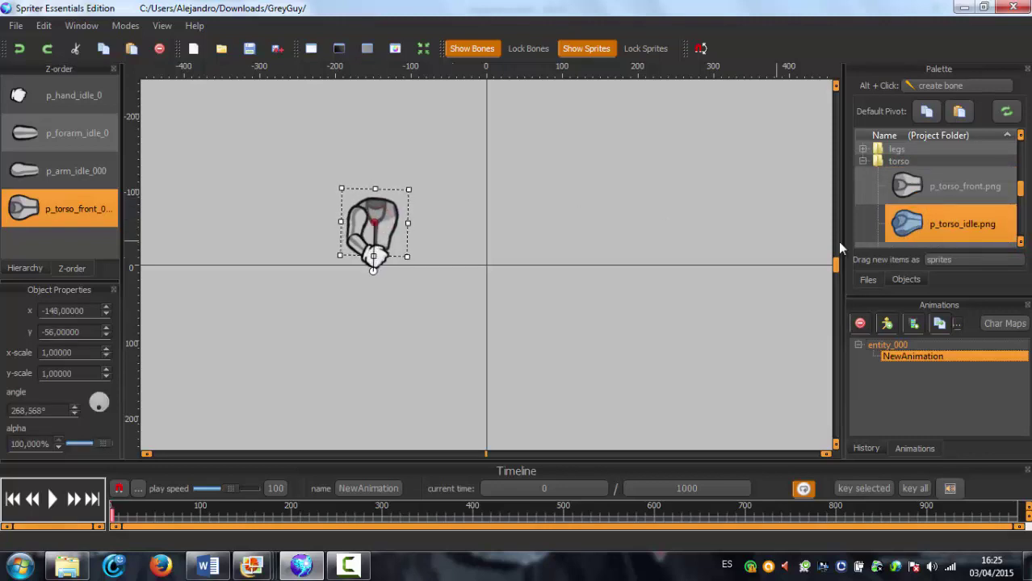
alt+click(911, 233)
click(375, 221)
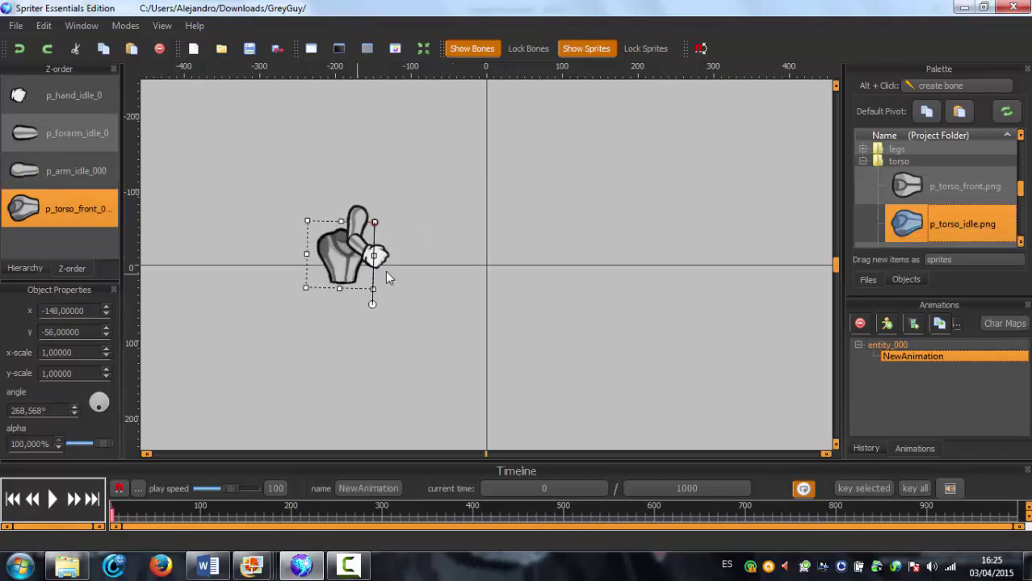
click(375, 221)
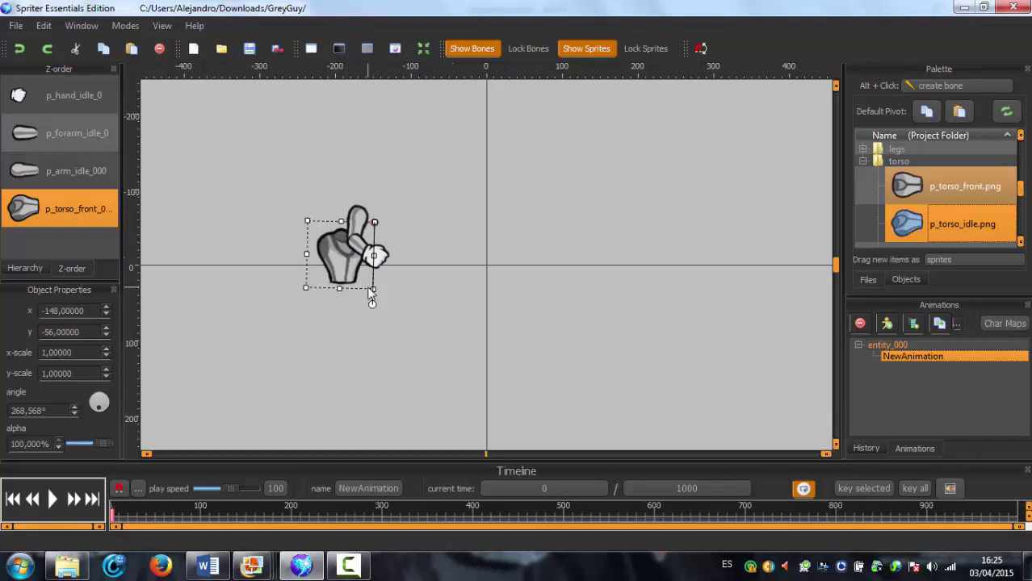
drag(372, 299, 393, 224)
click(479, 224)
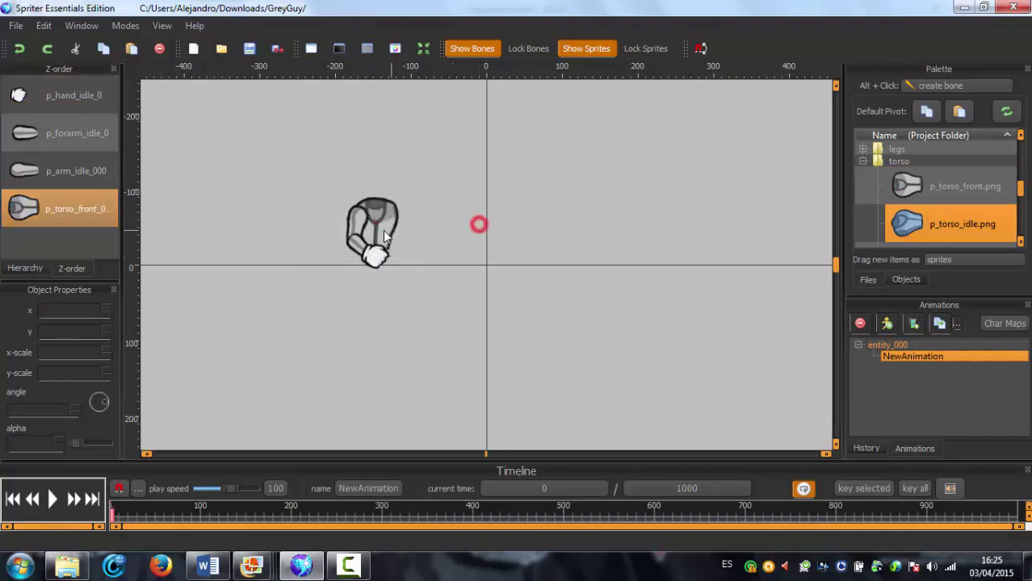
Move the torso sprite to x -149, y -59 behind the arm and leave all sprites deselected.
click(384, 230)
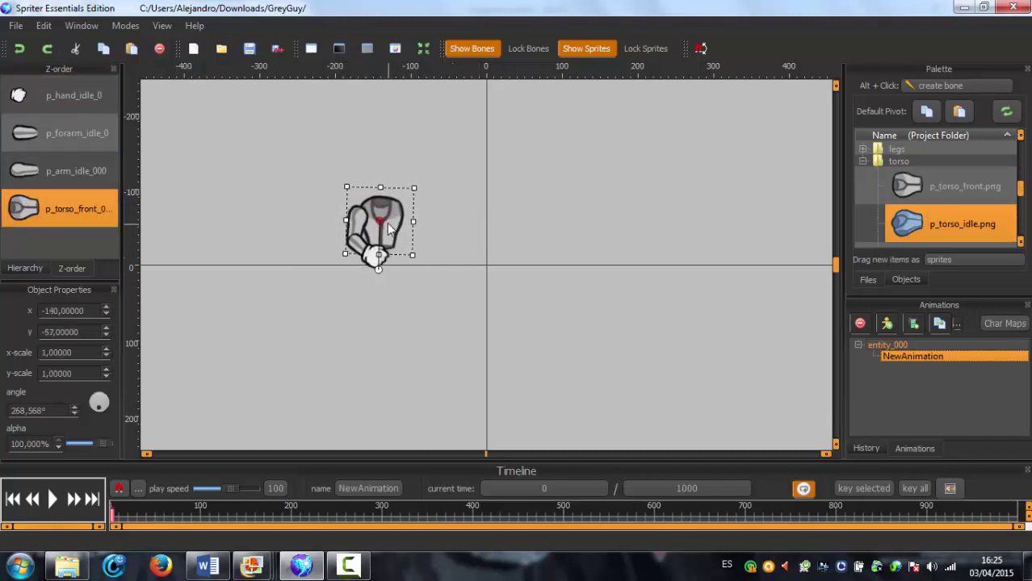
drag(385, 227, 385, 222)
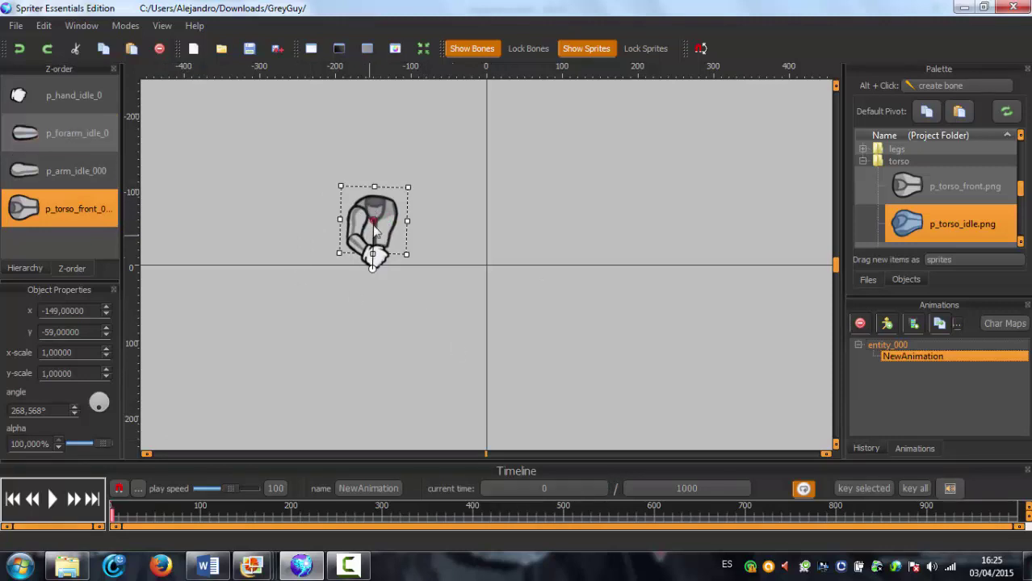
click(501, 257)
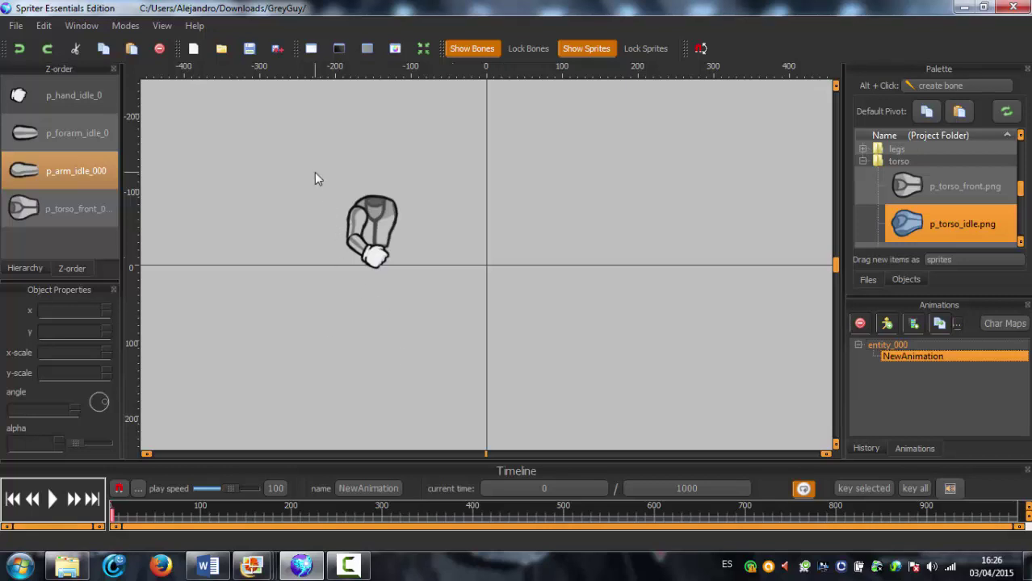
drag(292, 164, 475, 326)
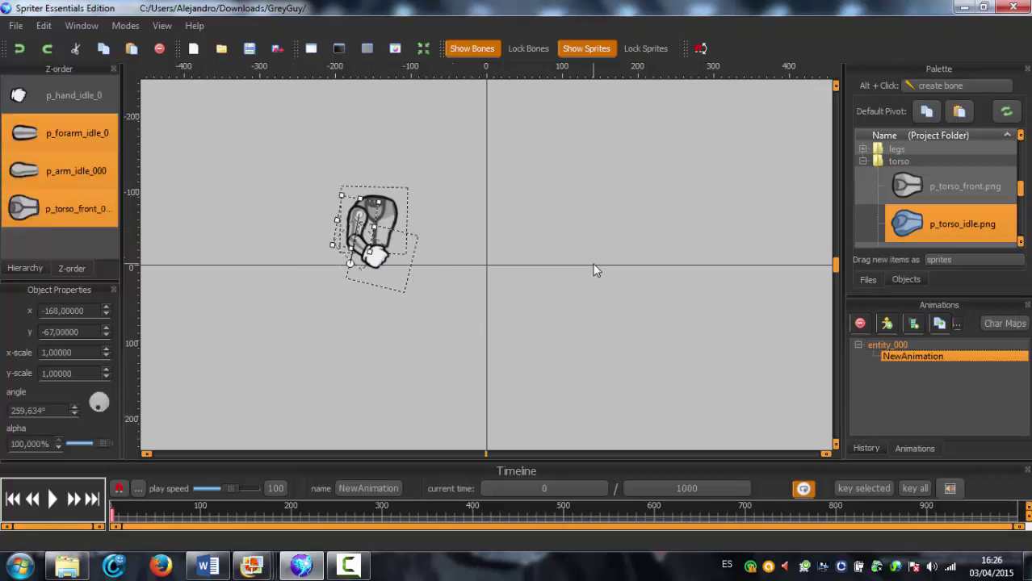
click(450, 176)
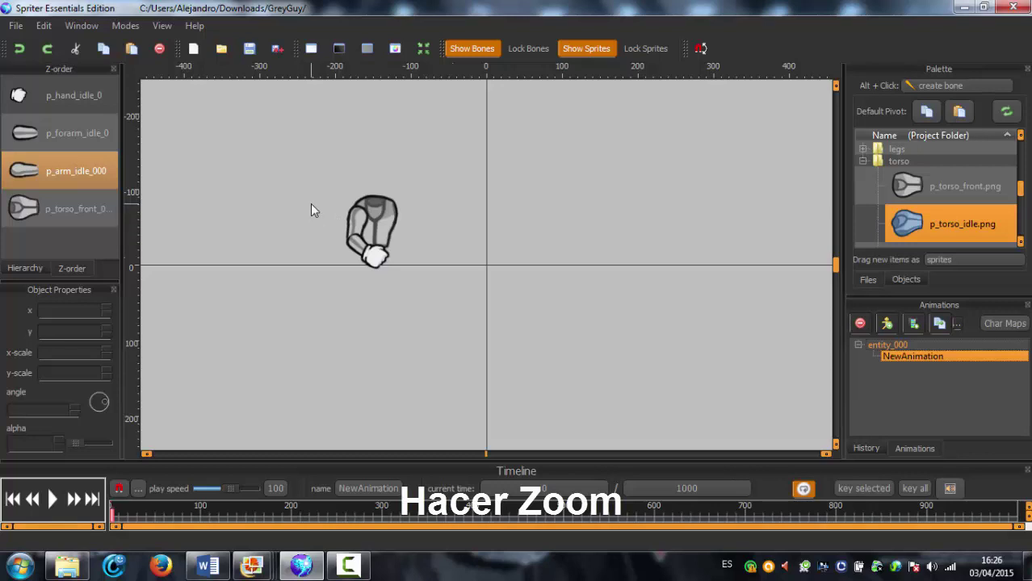
Examine the assembled arm, hand and torso sprites at closer and wider zoom levels.
scroll(310, 204, up, 1)
scroll(250, 188, up, 2)
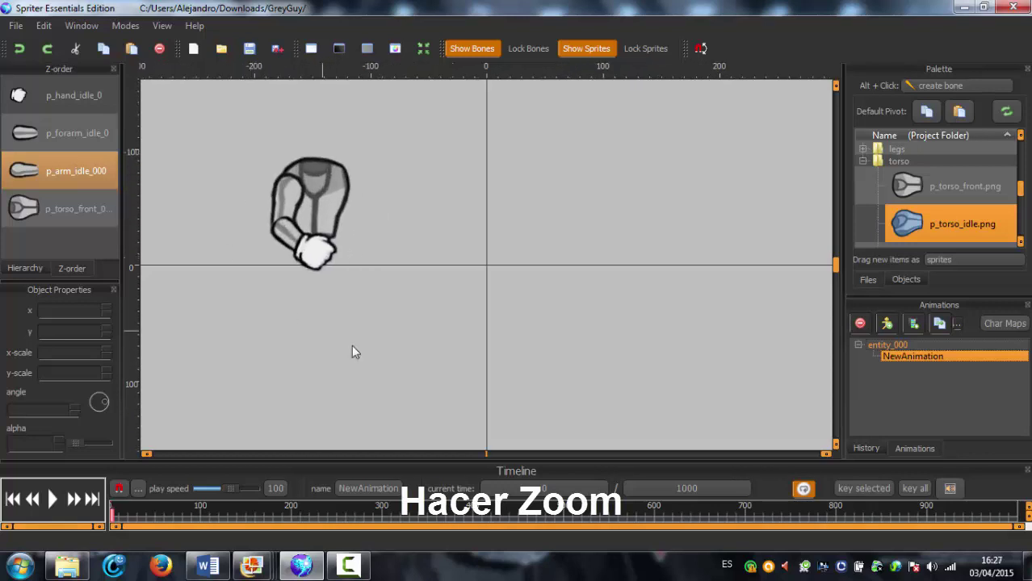
drag(260, 260, 330, 329)
click(191, 225)
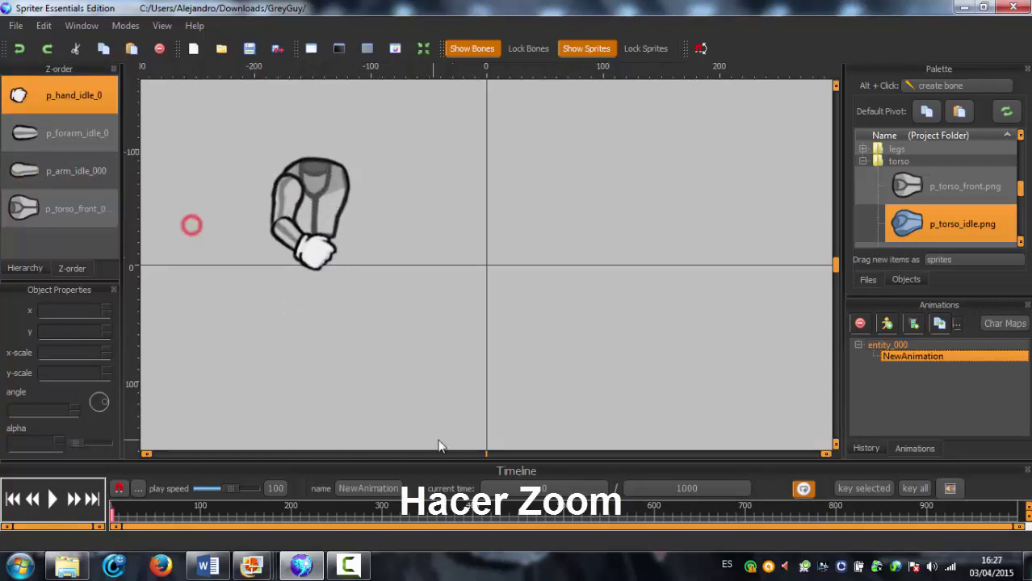
scroll(227, 338, down, 1)
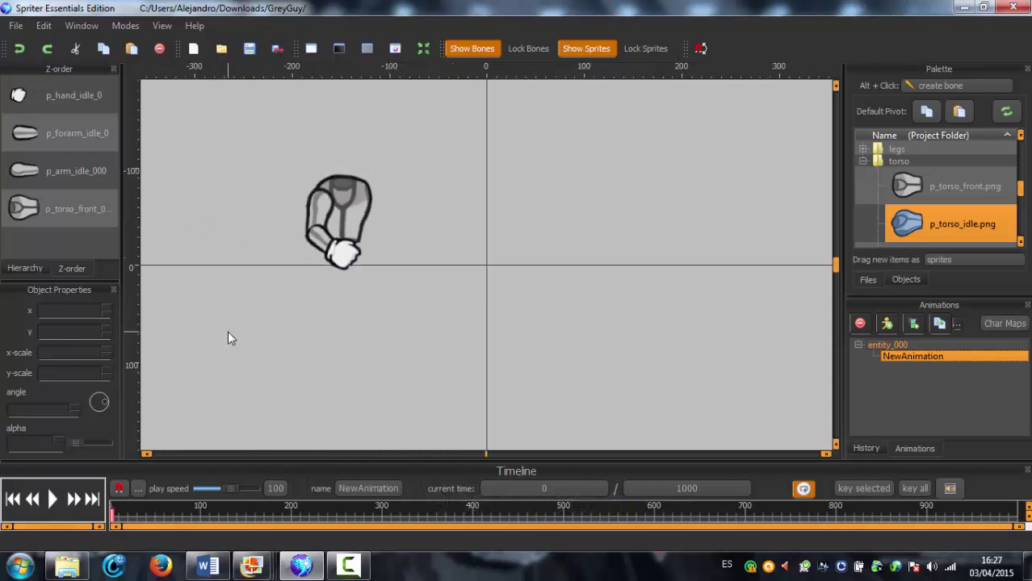
scroll(254, 271, down, 1)
scroll(255, 270, down, 1)
scroll(308, 197, up, 1)
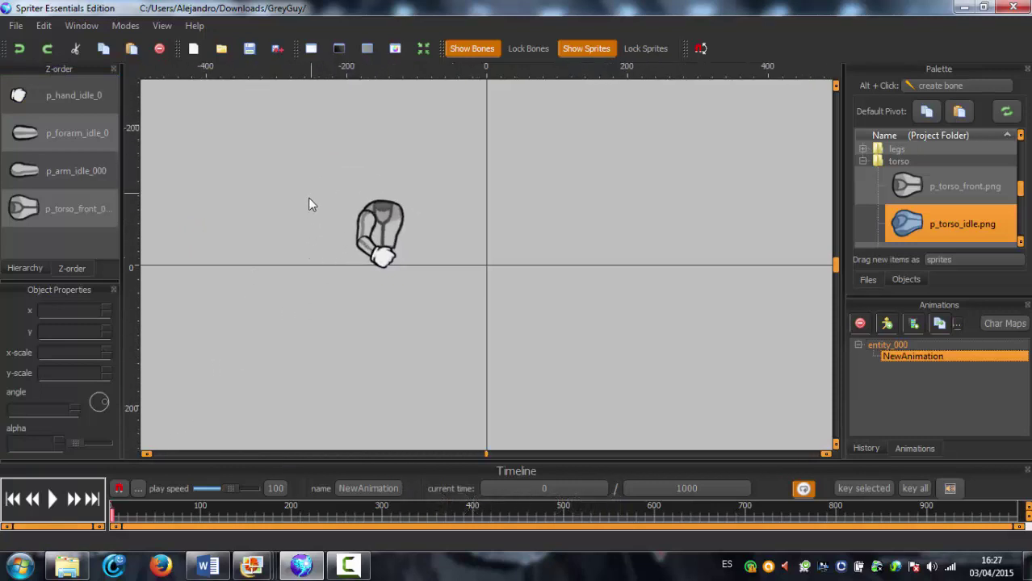
scroll(309, 199, up, 1)
scroll(280, 207, up, 1)
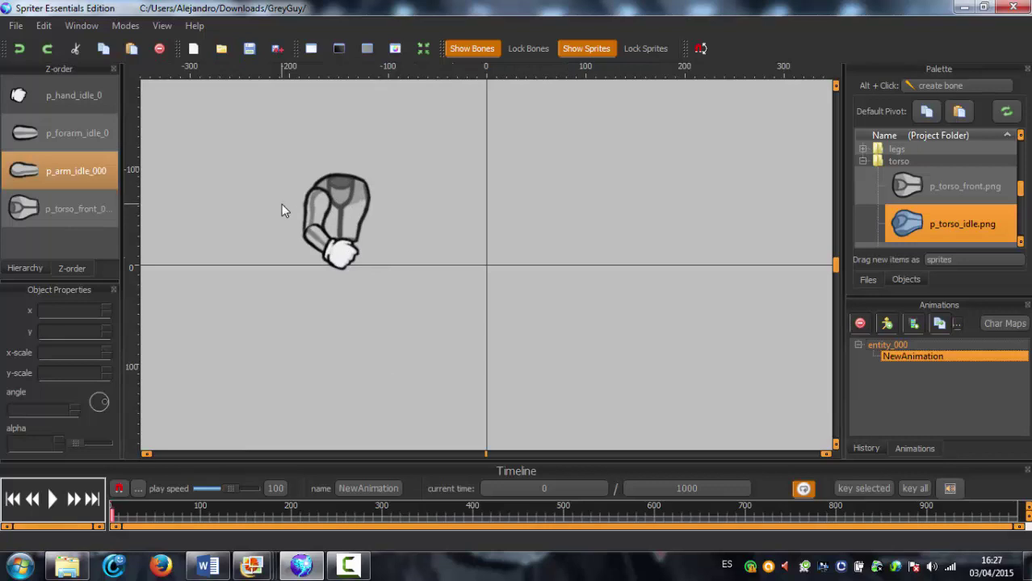
Shift the canvas view horizontally towards the assembled sprites and inspect them at different zoom levels.
click(146, 455)
click(147, 454)
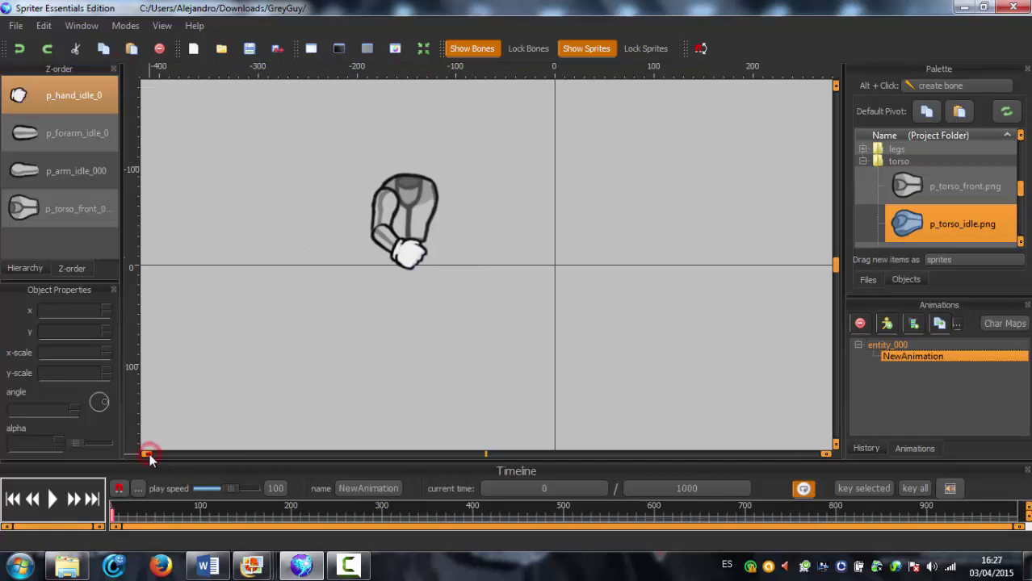
click(147, 454)
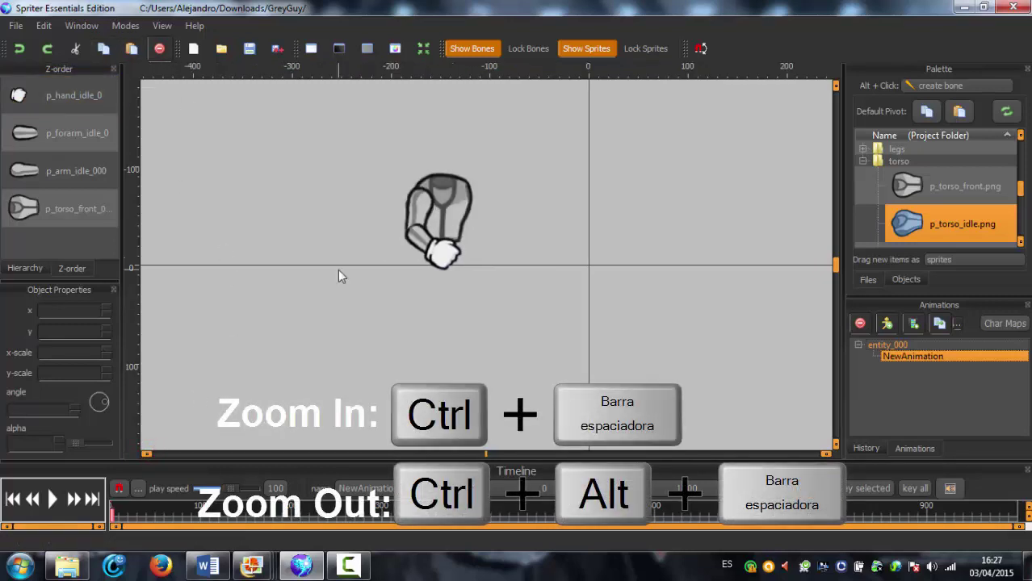
key(ctrl+space)
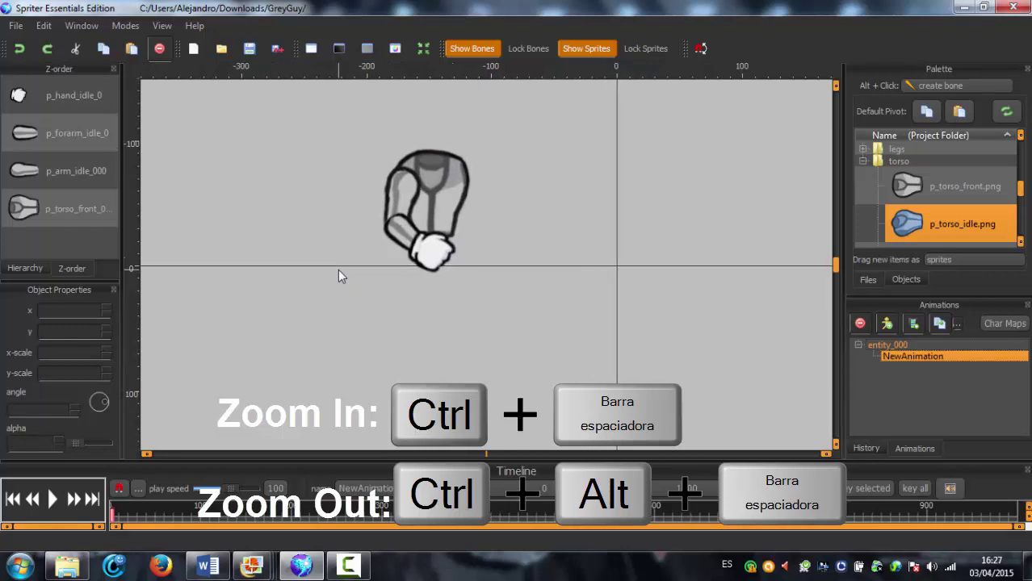
key(ctrl+alt+space)
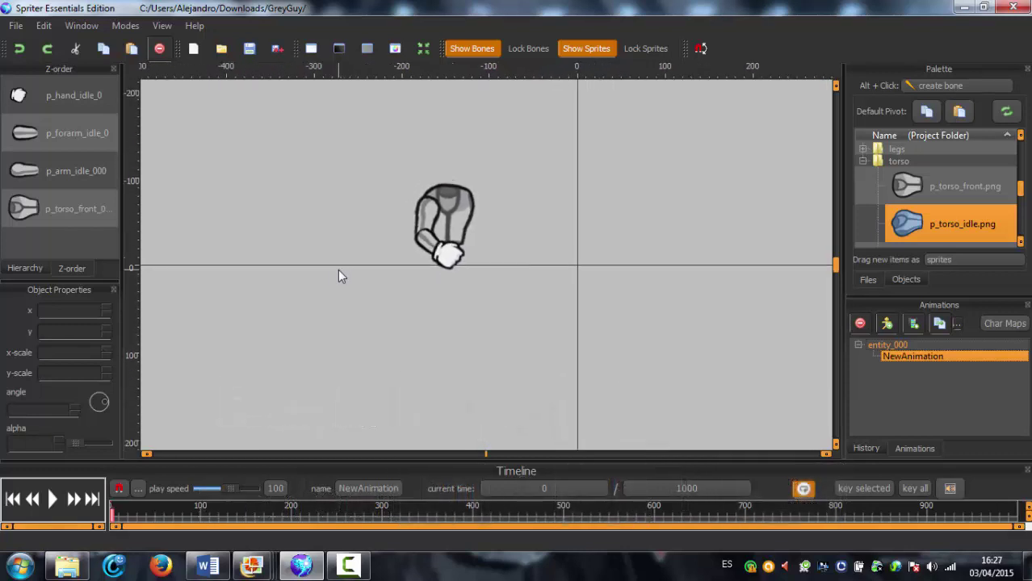
key(ctrl+space)
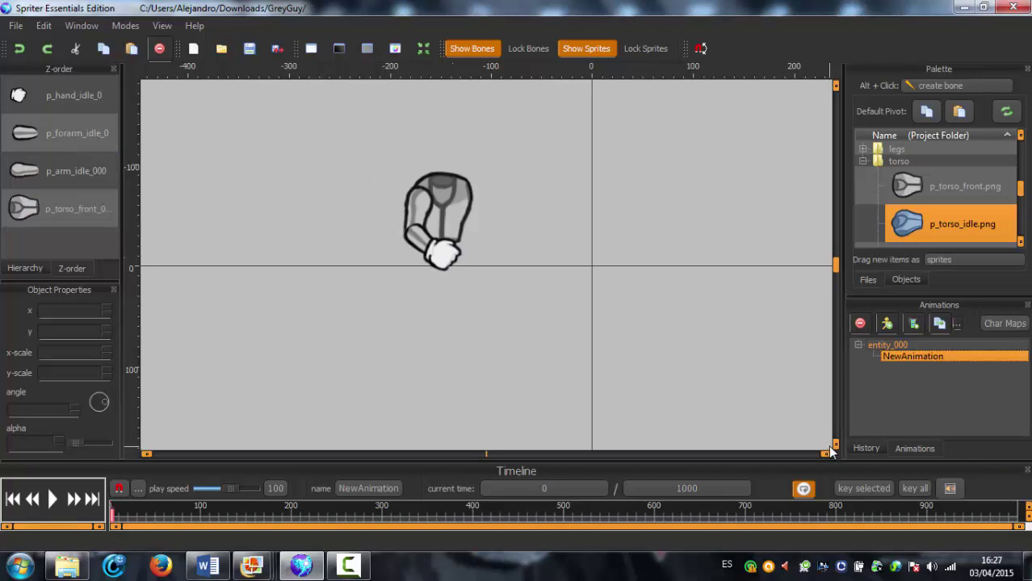
Locate the torso sprite after shifting the canvas vertically, and recentre the view on the origin.
click(834, 267)
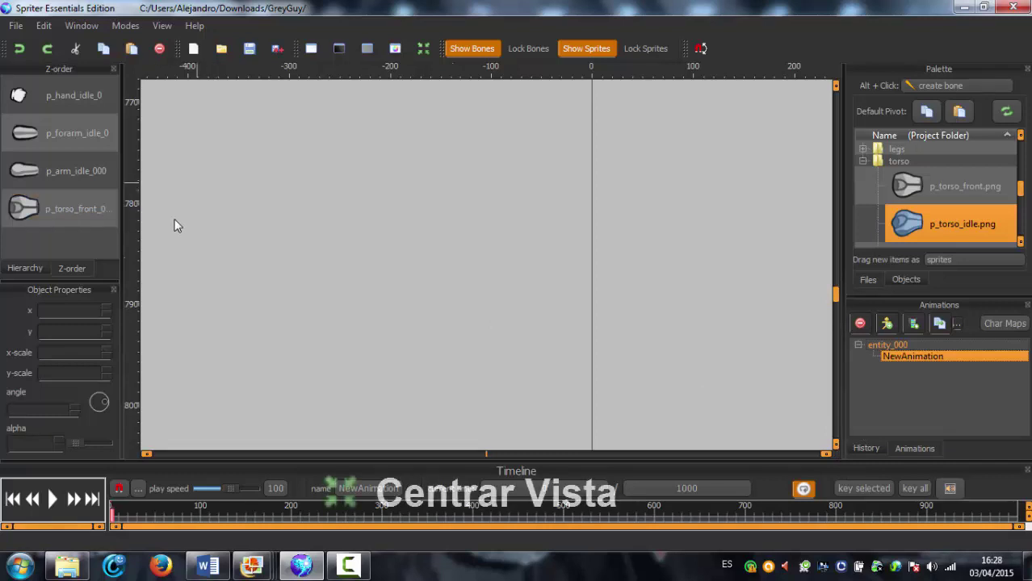
click(27, 216)
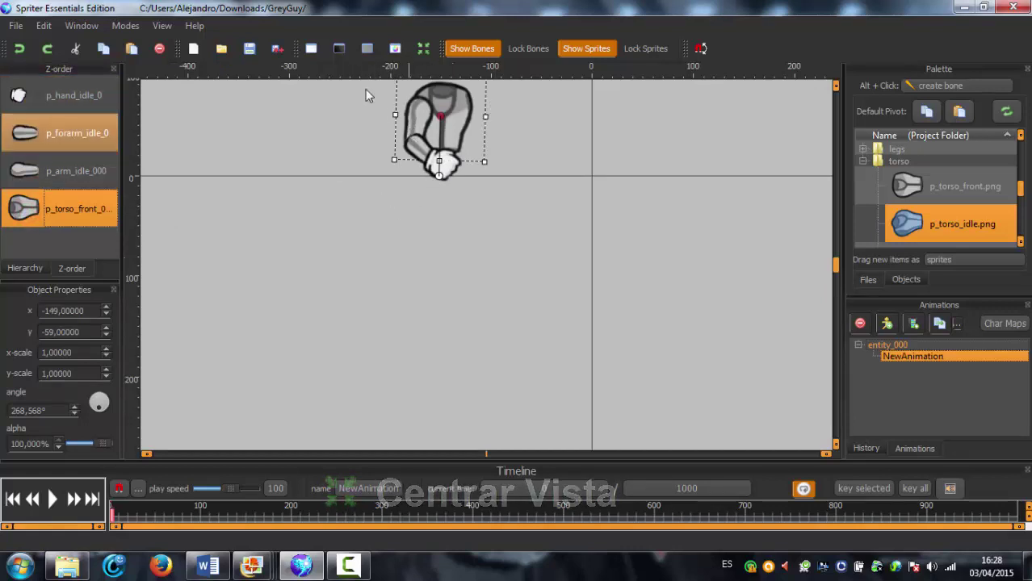
click(423, 48)
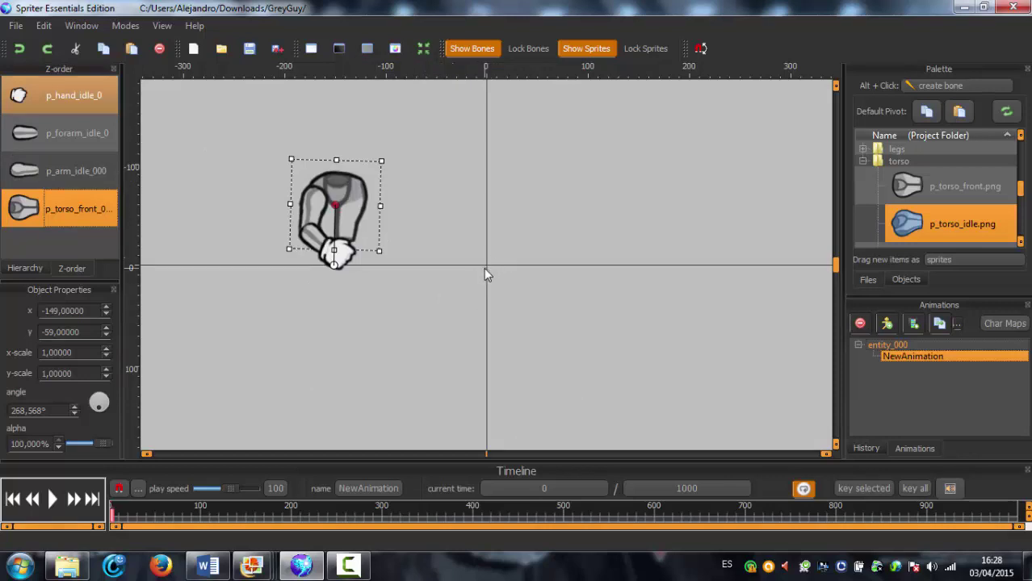
Delete the hand, forearm, arm and torso sprites together from the canvas.
click(459, 170)
click(351, 201)
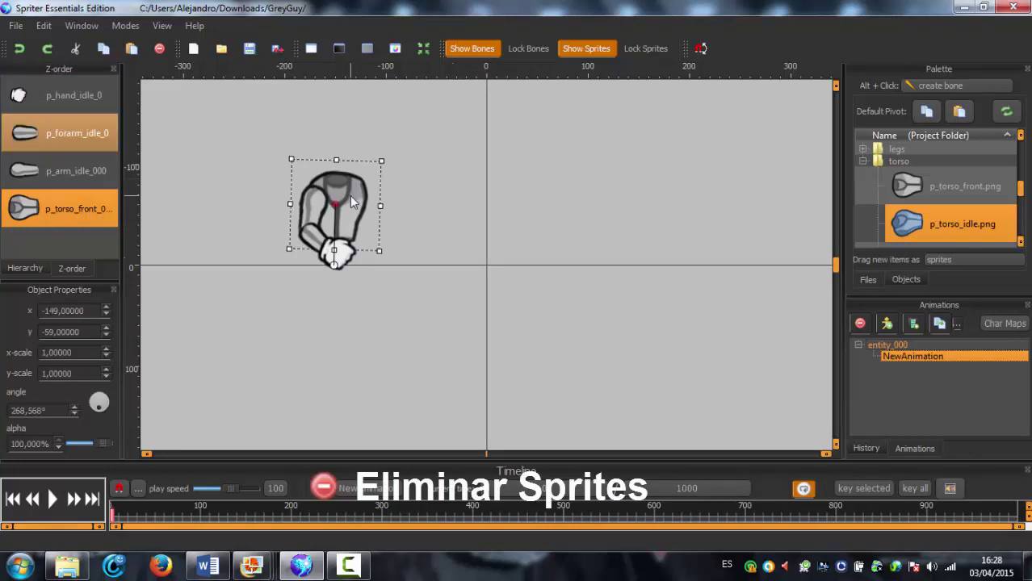
click(458, 163)
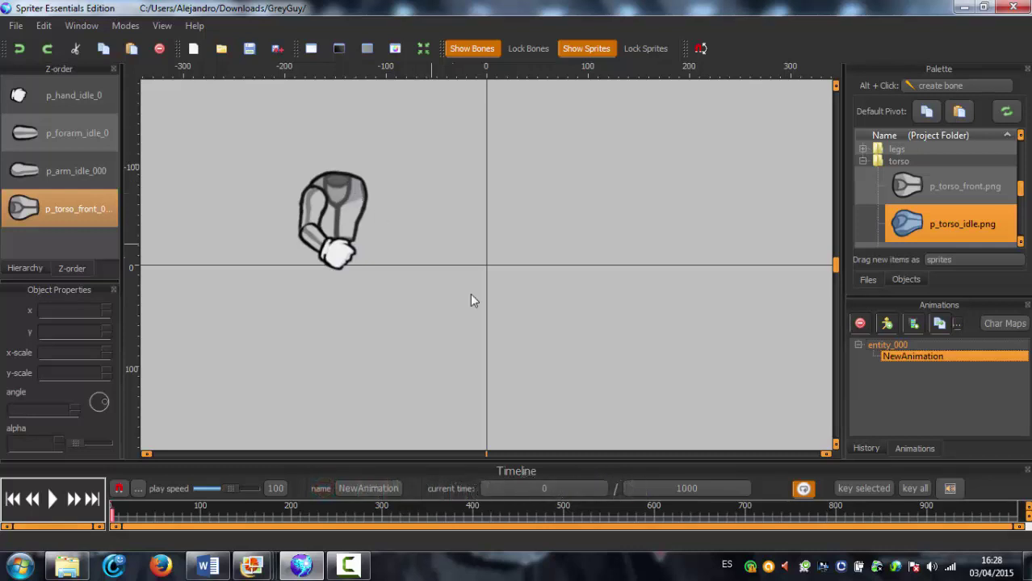
click(353, 208)
click(495, 205)
mouse_move(255, 132)
mouse_down()
mouse_move(534, 350)
mouse_move(548, 374)
mouse_up()
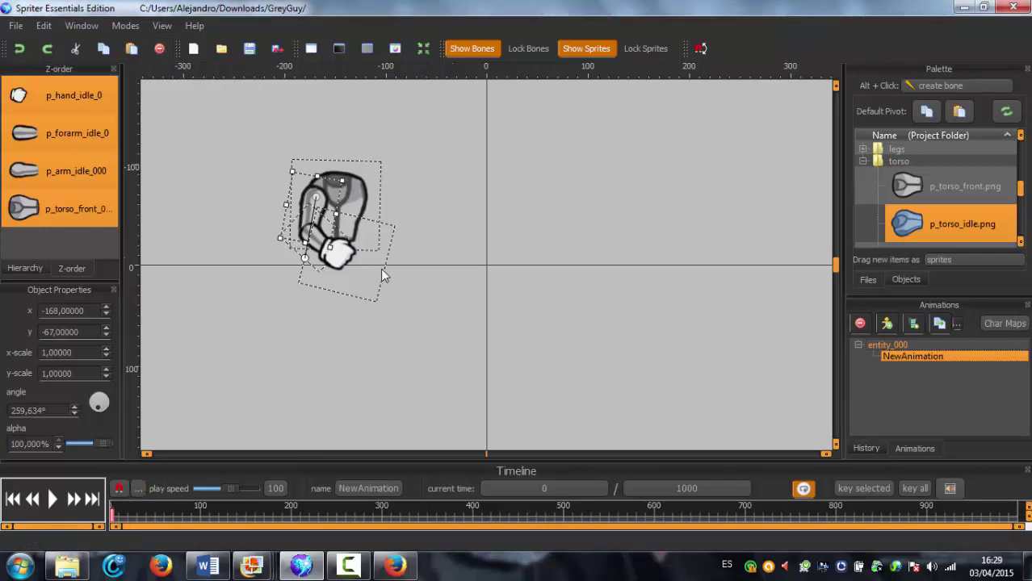
click(159, 49)
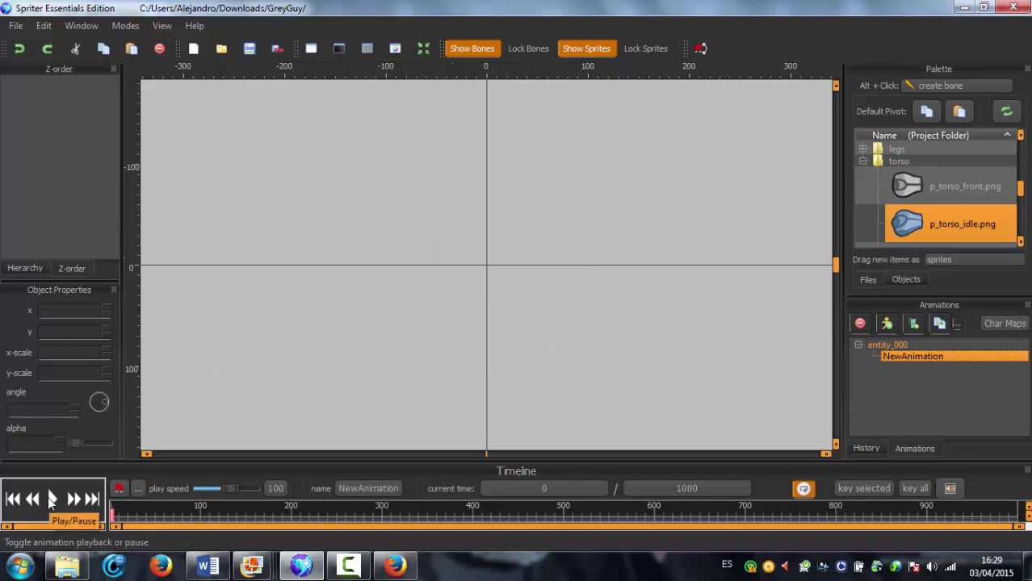
Play and pause NewAnimation, and return the timeline to its start at 0.
click(50, 499)
click(51, 499)
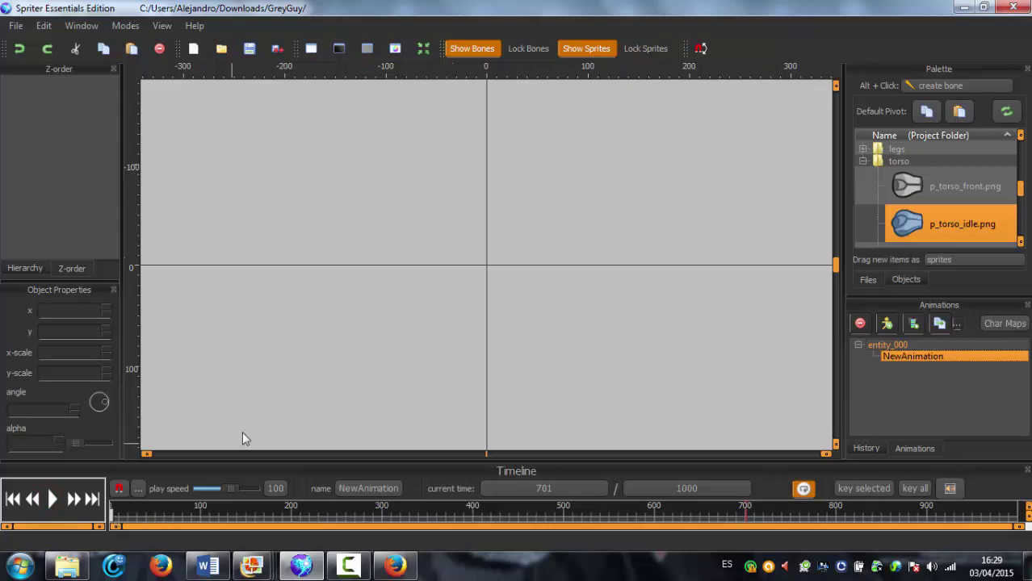
click(111, 517)
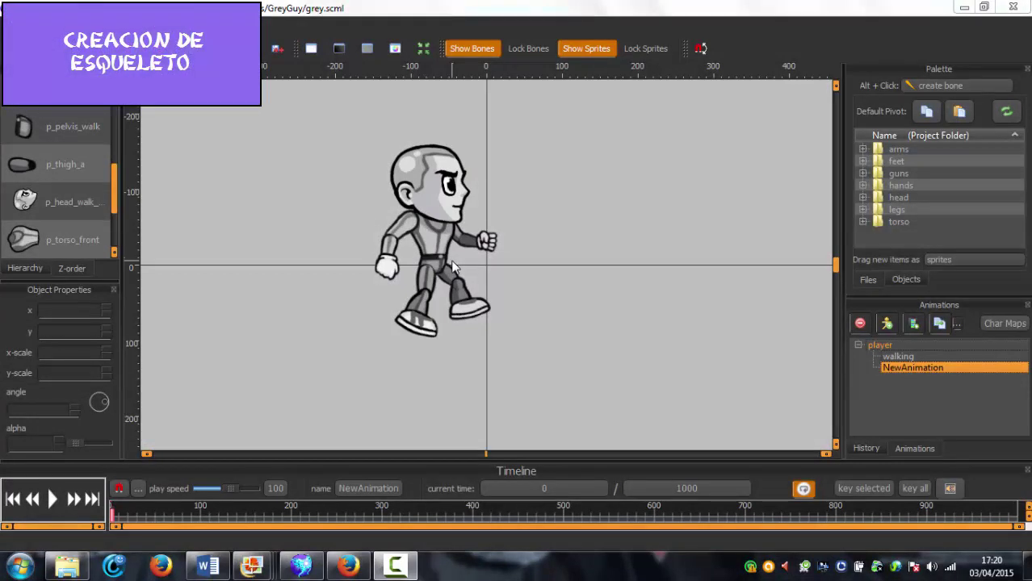
Create a bone beside the character's head, starting at about x 49, y -167 and angled about 278°.
click(435, 282)
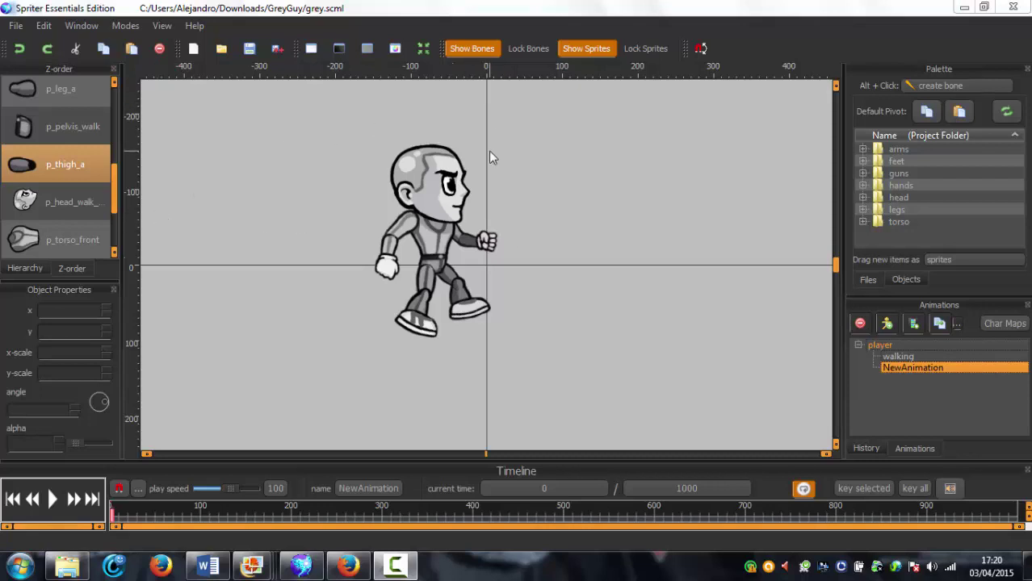
click(407, 148)
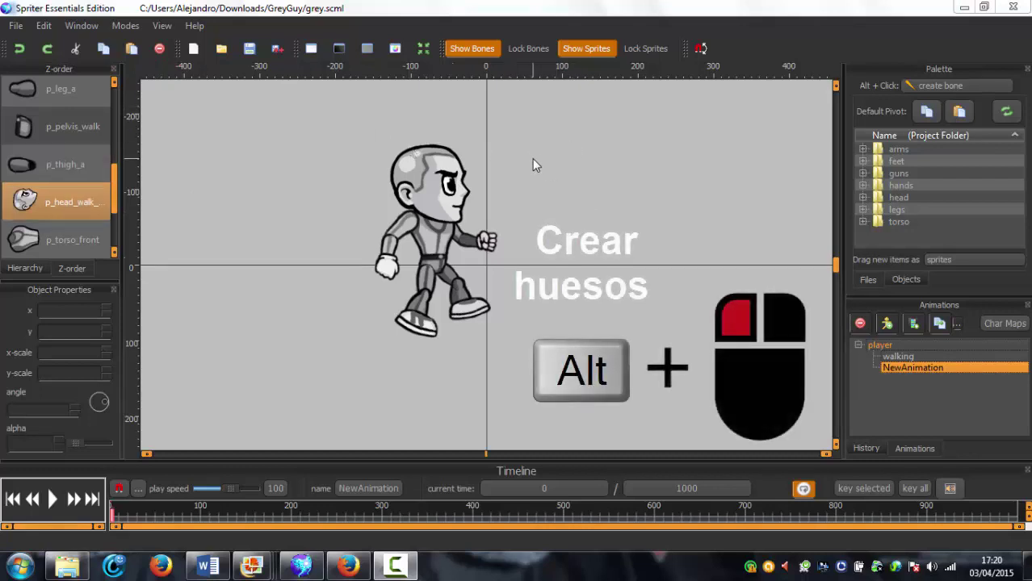
drag(523, 138, 533, 216)
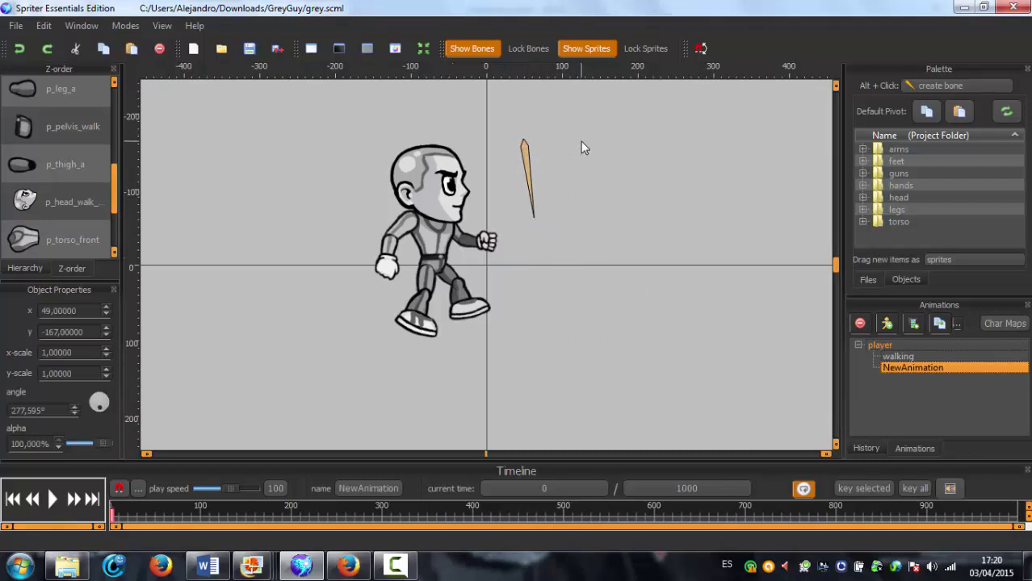
Create a shorter child bone of the first bone at about x 125, y -164, angled about 97°.
mouse_move(580, 143)
mouse_down()
mouse_move(591, 208)
mouse_move(581, 196)
mouse_move(616, 184)
mouse_move(549, 105)
mouse_up()
drag(523, 143, 591, 138)
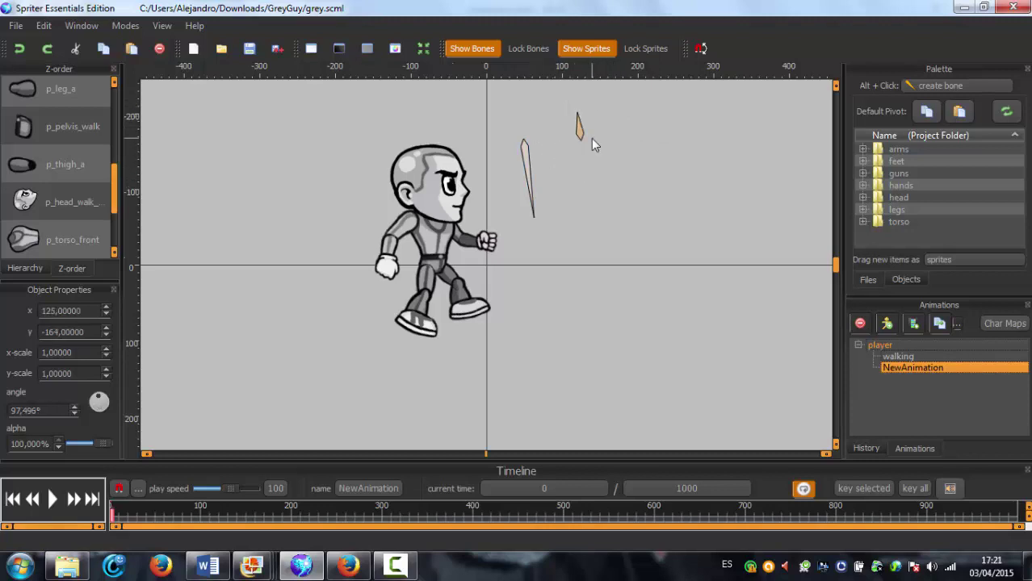
click(620, 144)
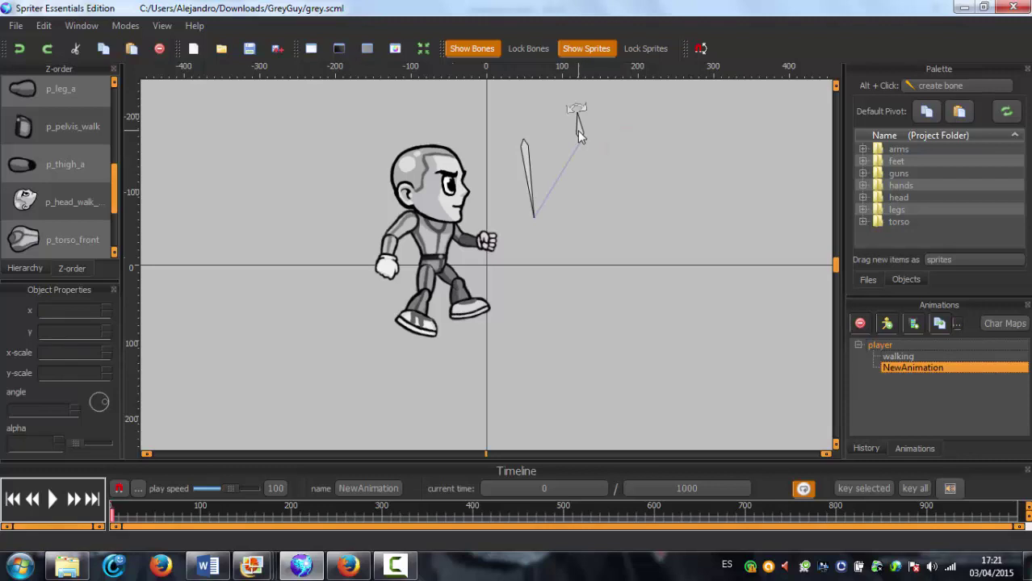
Reposition the child bone at an angle of about 95°, and move the parent bone with its child to about x -239, y -189.
drag(578, 132, 599, 235)
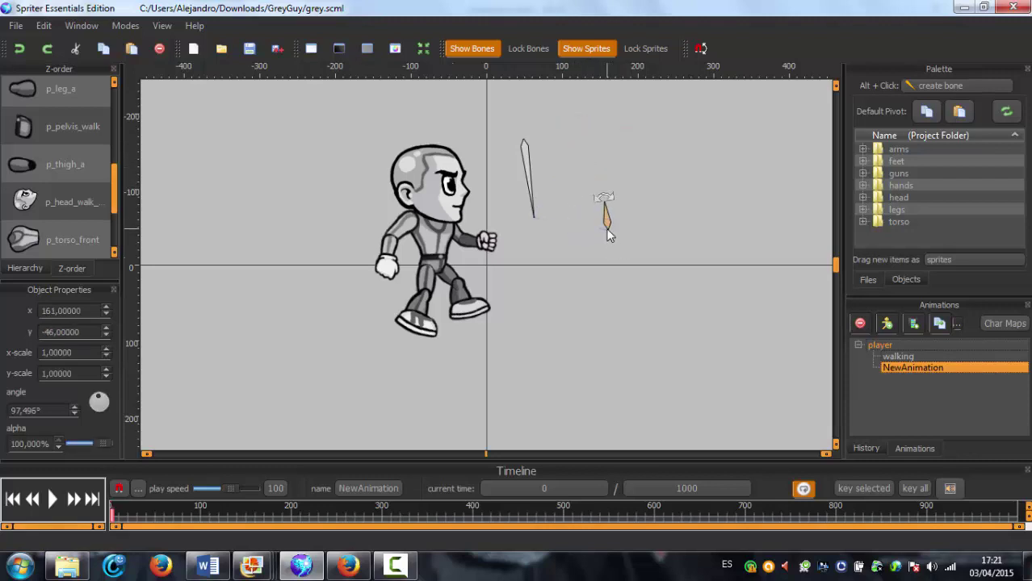
mouse_move(605, 199)
mouse_down()
mouse_move(633, 233)
mouse_move(577, 234)
mouse_move(604, 207)
mouse_move(607, 226)
mouse_move(565, 178)
mouse_up()
drag(570, 171, 581, 171)
click(526, 159)
drag(527, 160, 326, 168)
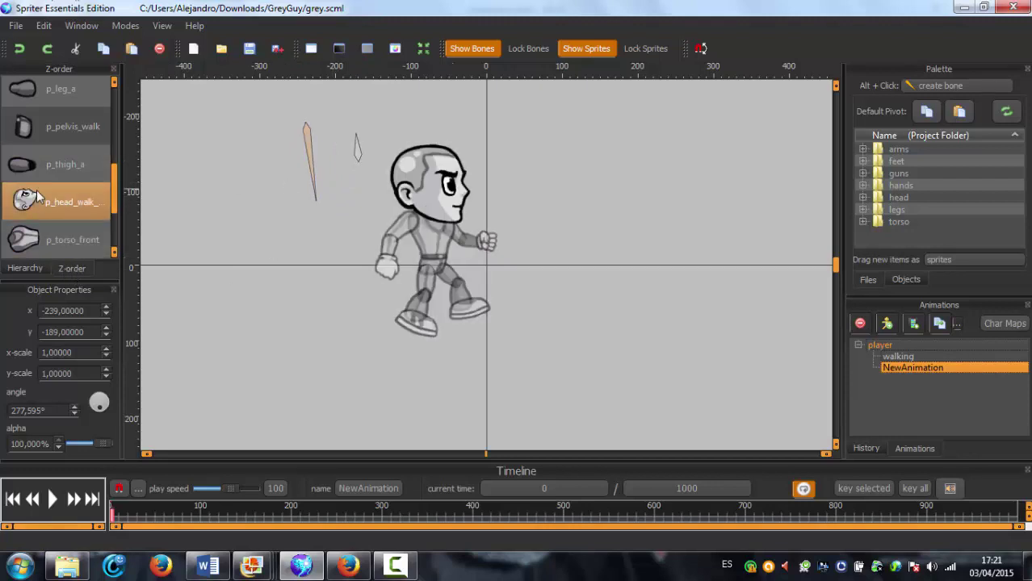
Examine the sprites' stacking order and the parent-child hierarchy of the two bones.
click(64, 174)
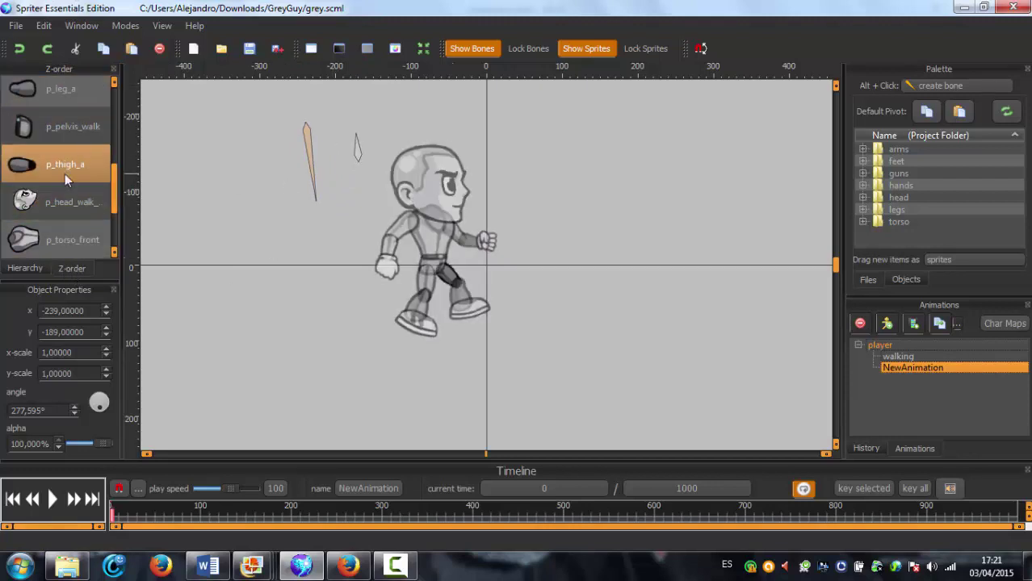
click(43, 120)
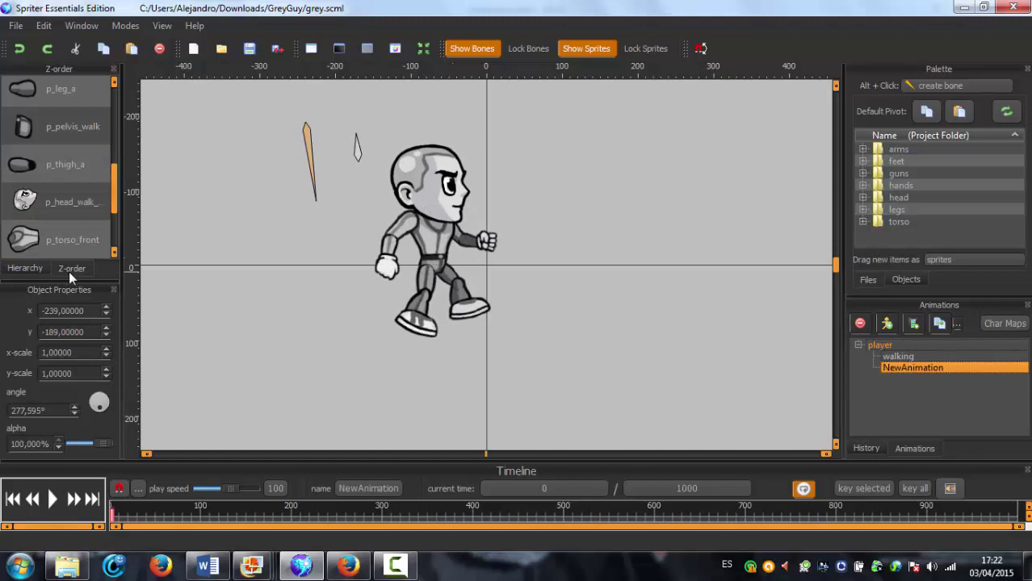
click(29, 273)
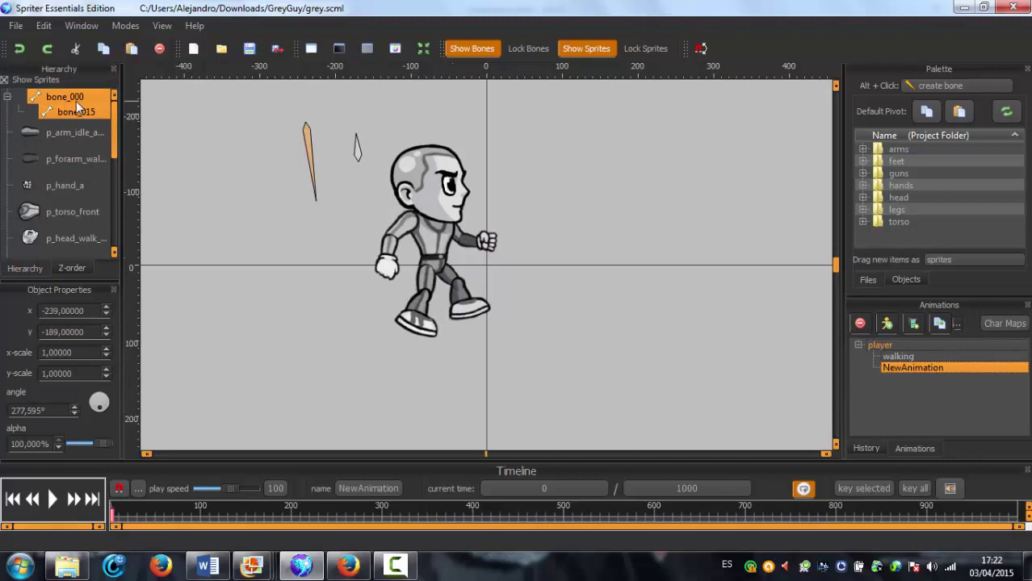
click(357, 146)
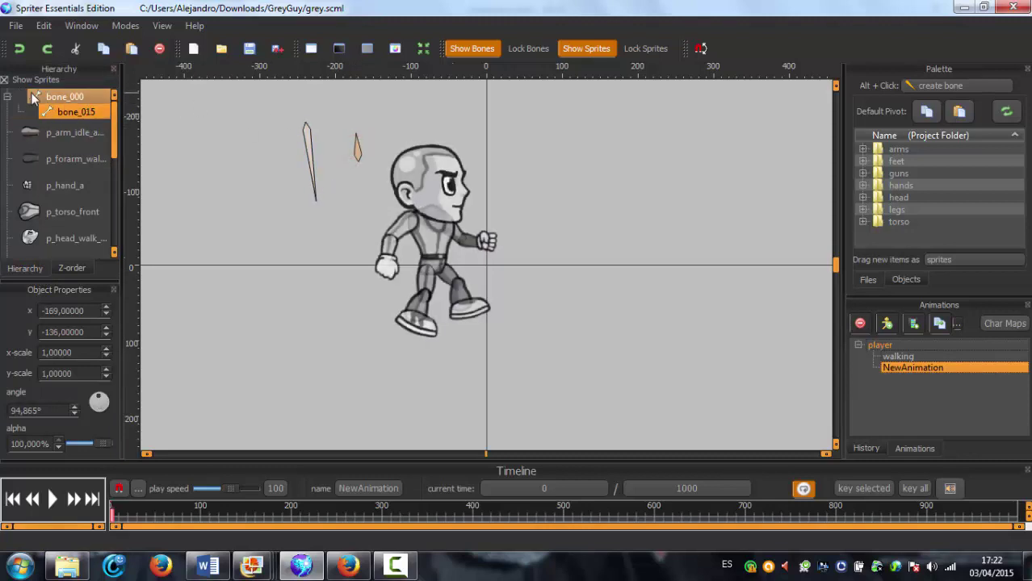
Delete both practice bones beside the character's head.
click(63, 268)
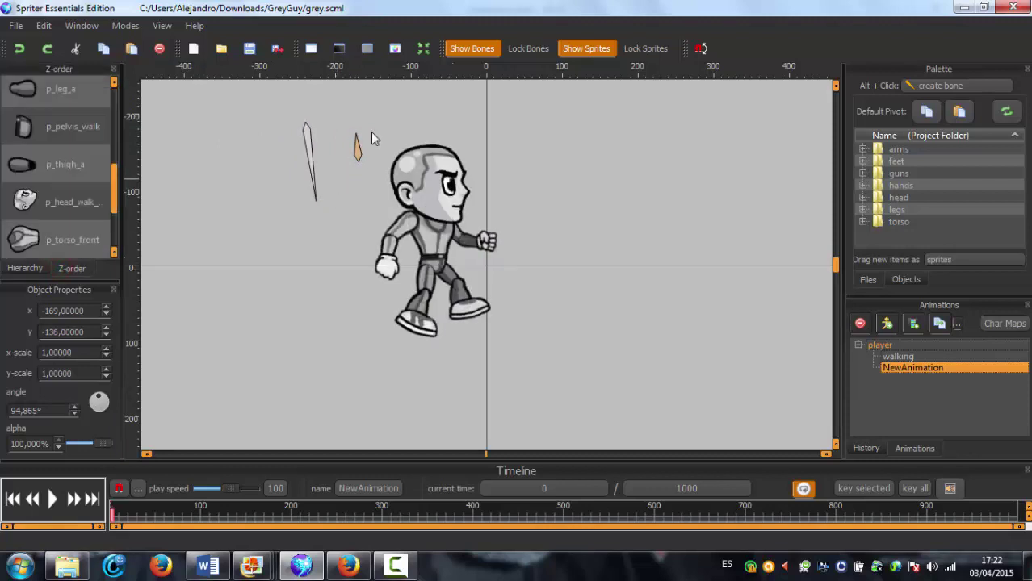
drag(277, 100, 375, 217)
click(160, 52)
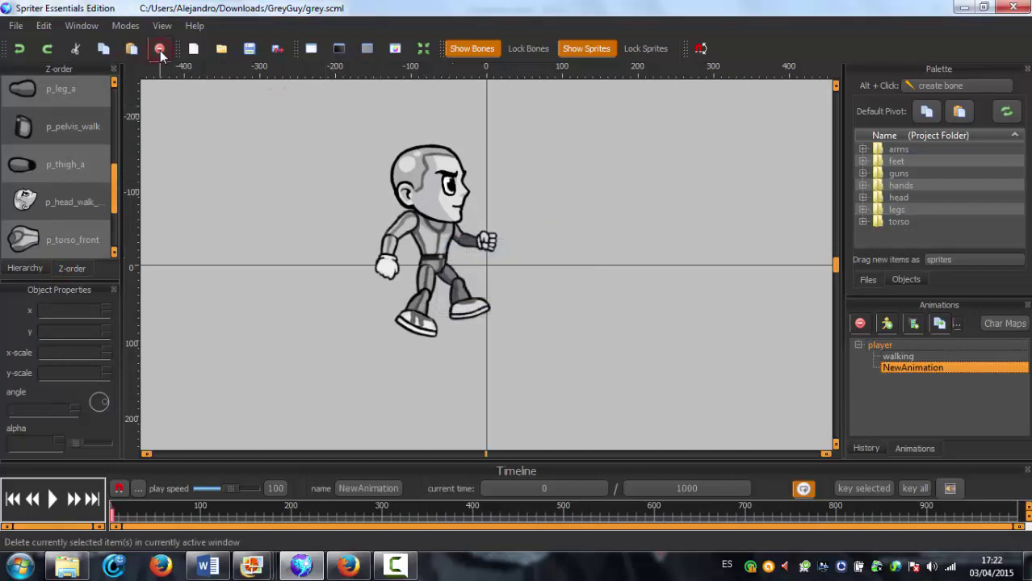
Create a bone inside the head from the neck upward, starting at about x -62, y -69 and angled about 107°.
click(453, 191)
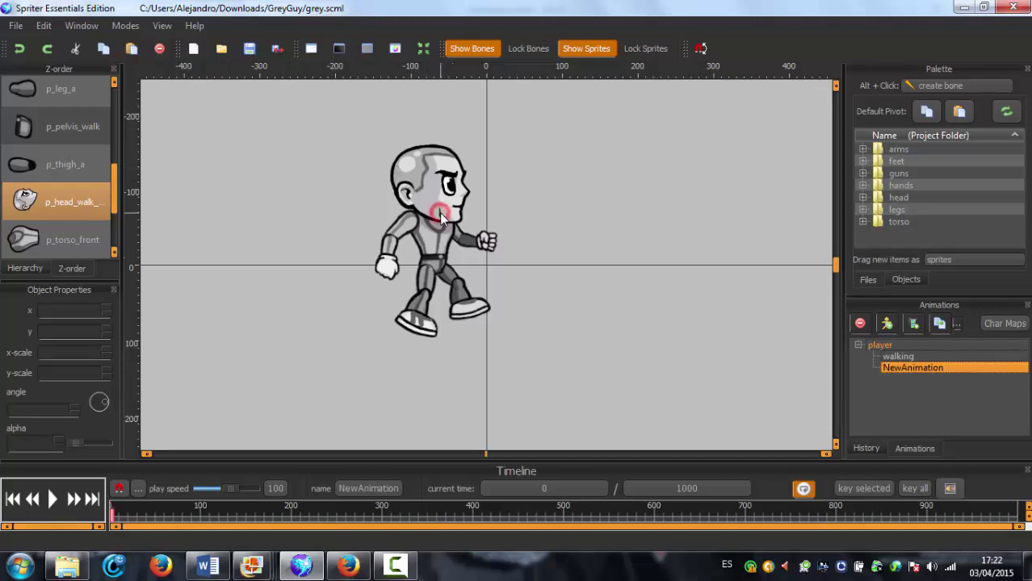
drag(441, 217, 418, 151)
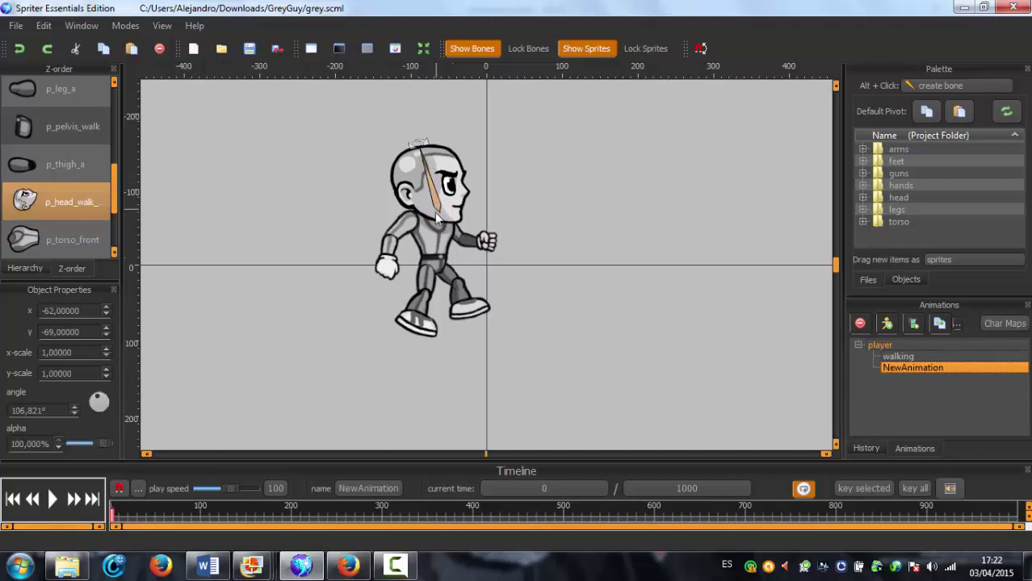
drag(475, 140, 440, 213)
click(436, 161)
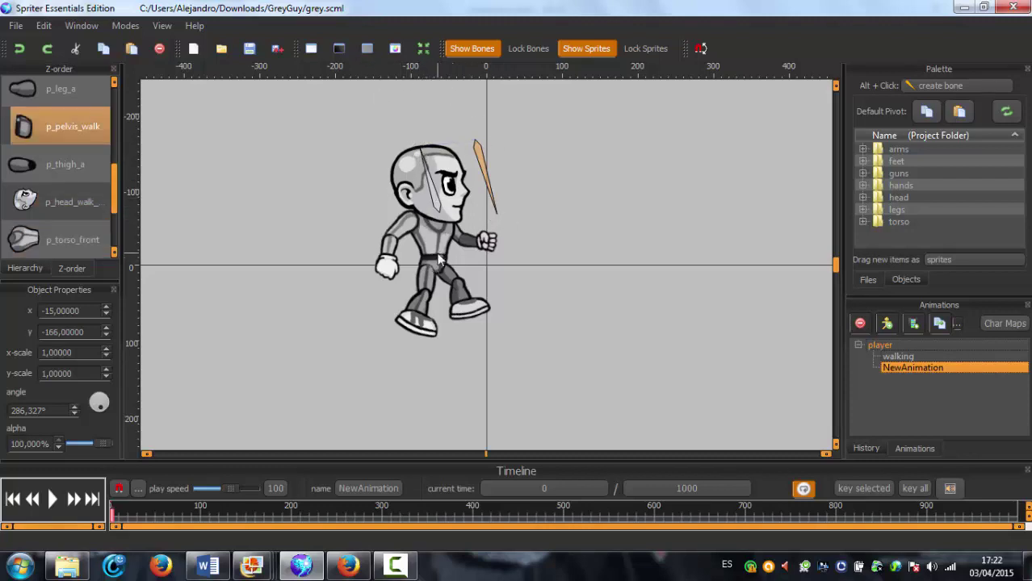
click(537, 143)
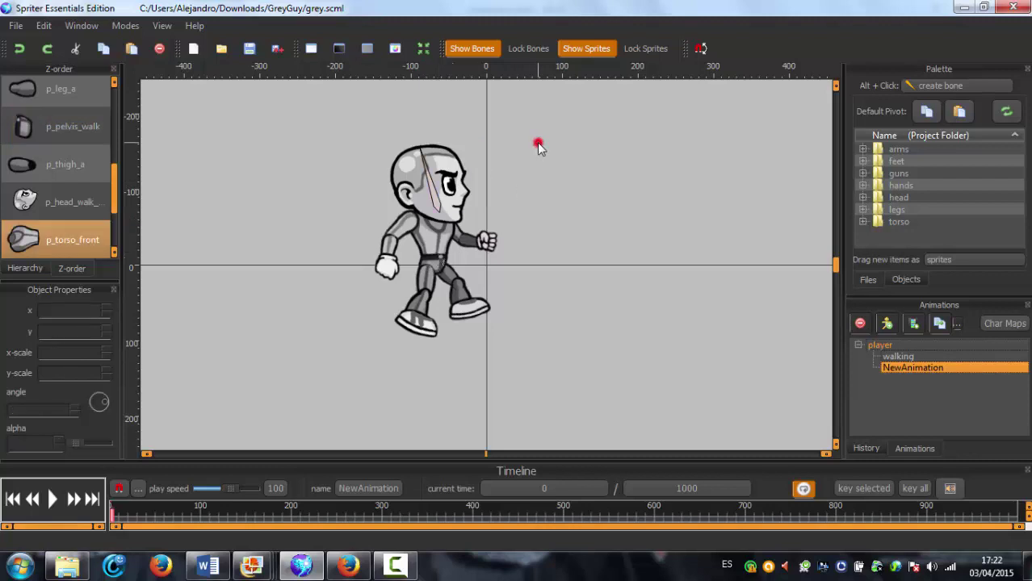
Create chained bones under the head bone: a torso bone at about x -67, y -18, 97°, and a pelvis bone at about x -65, y 6, 95°.
click(433, 206)
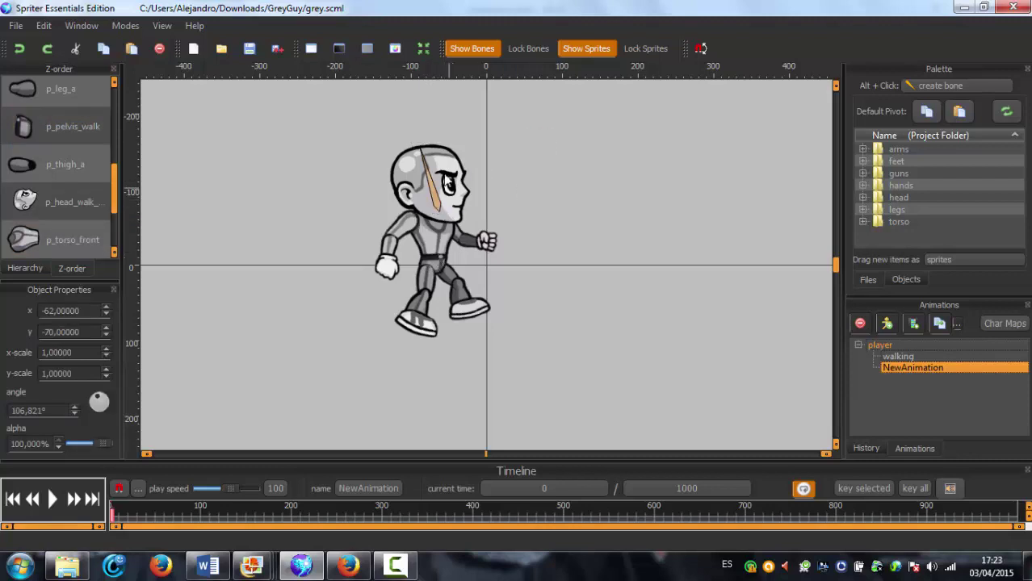
click(435, 236)
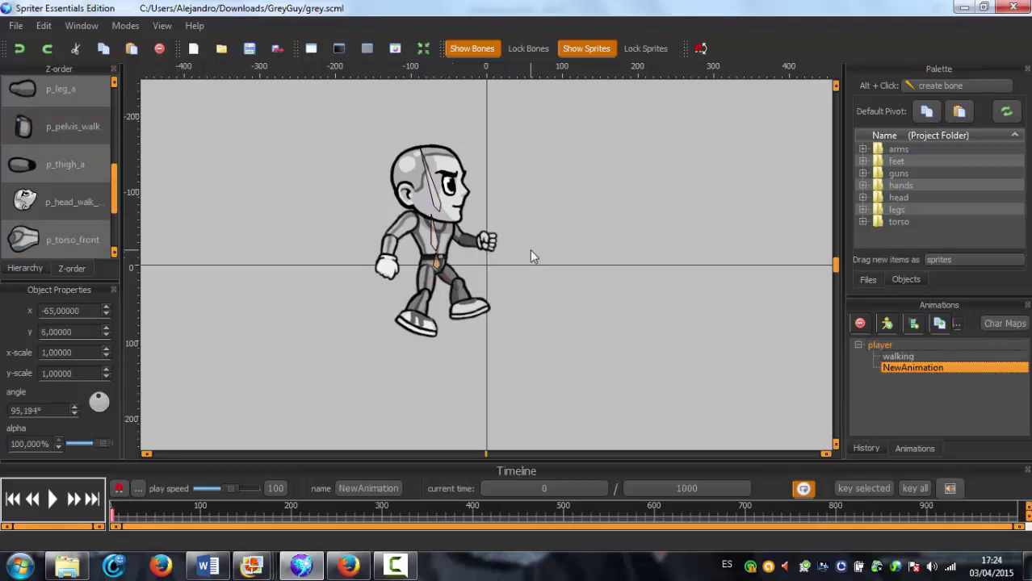
click(443, 260)
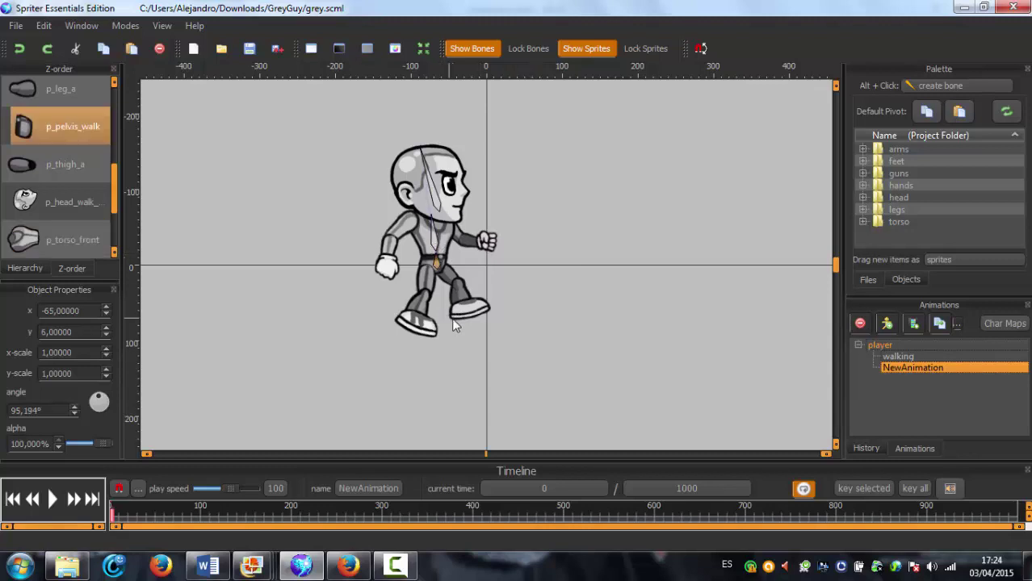
Move the head bone together with its child bones to about x -62, y -63.
click(435, 197)
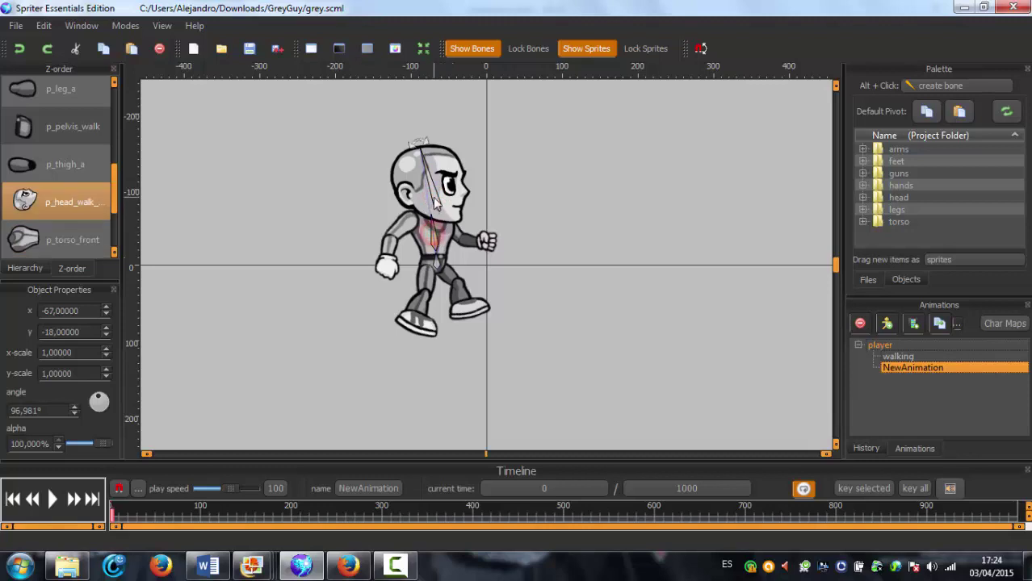
click(441, 255)
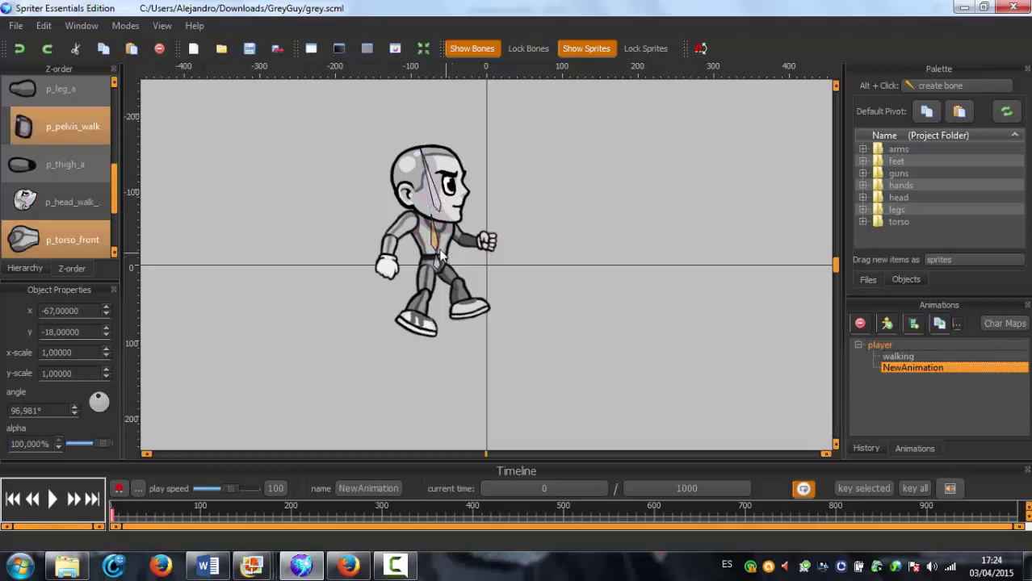
click(434, 203)
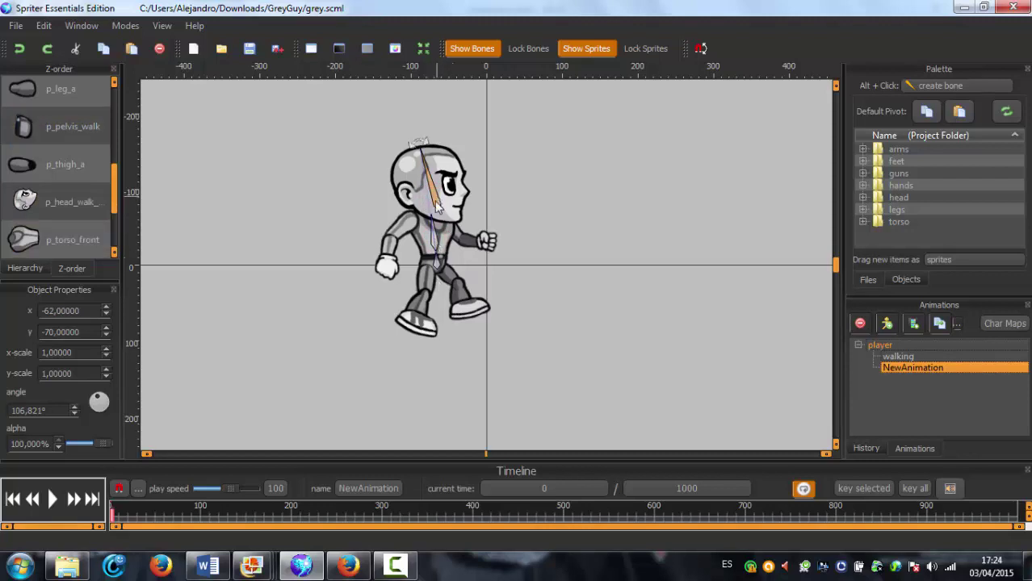
mouse_move(436, 206)
mouse_down()
mouse_move(431, 238)
mouse_move(563, 231)
mouse_move(571, 182)
mouse_move(436, 204)
mouse_move(569, 148)
mouse_move(626, 159)
mouse_move(423, 193)
mouse_move(436, 206)
mouse_up()
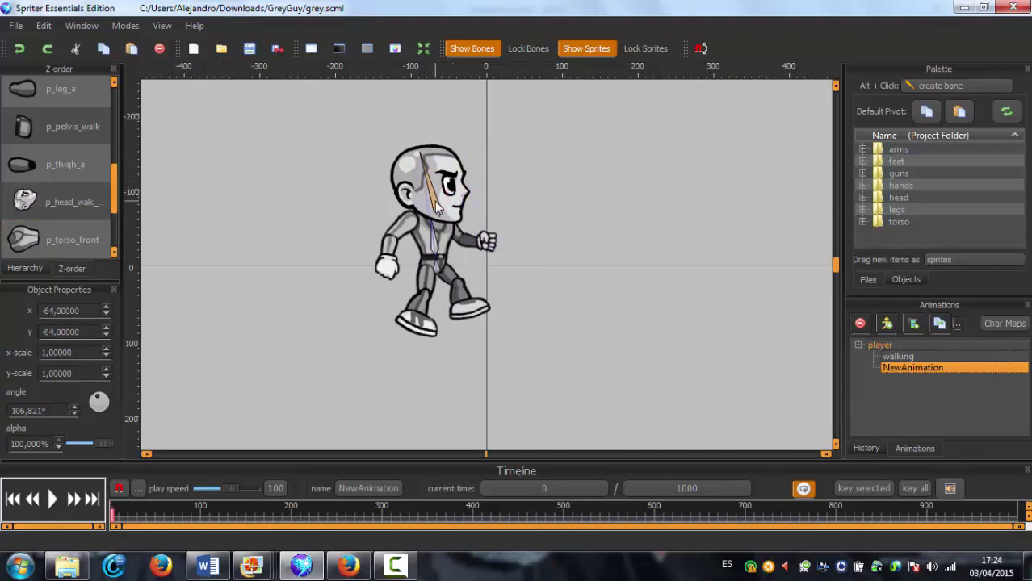
click(436, 208)
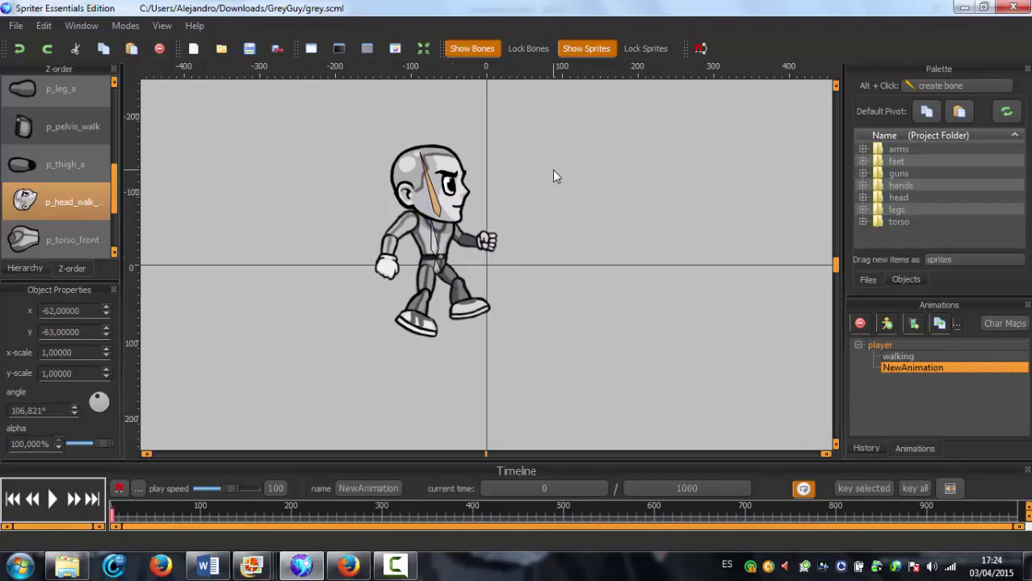
Move the torso bone with its pelvis child away to about x 282, y -30, and undo the move.
ctrl+click(434, 242)
ctrl+click(434, 242)
click(436, 252)
click(433, 244)
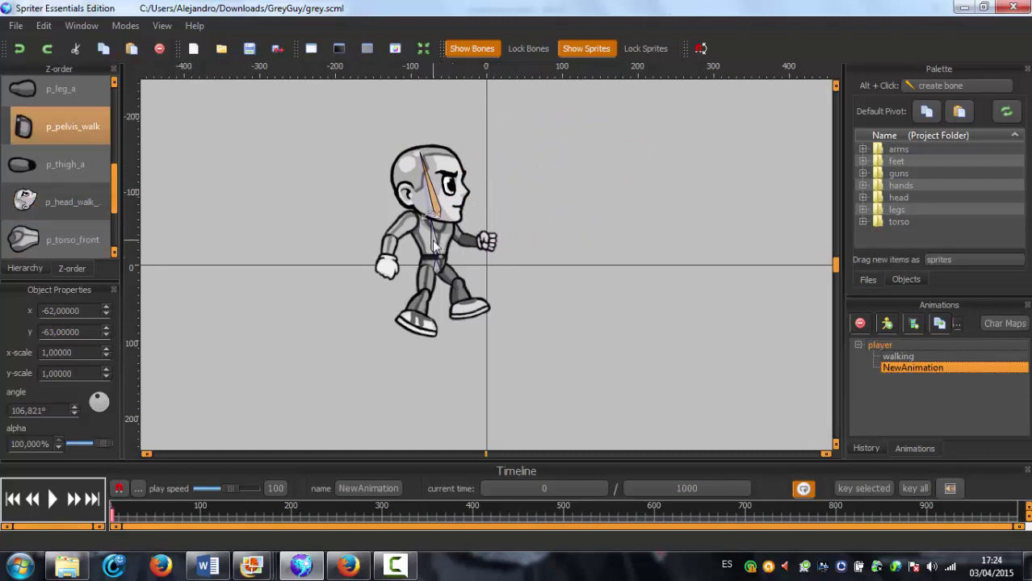
click(434, 244)
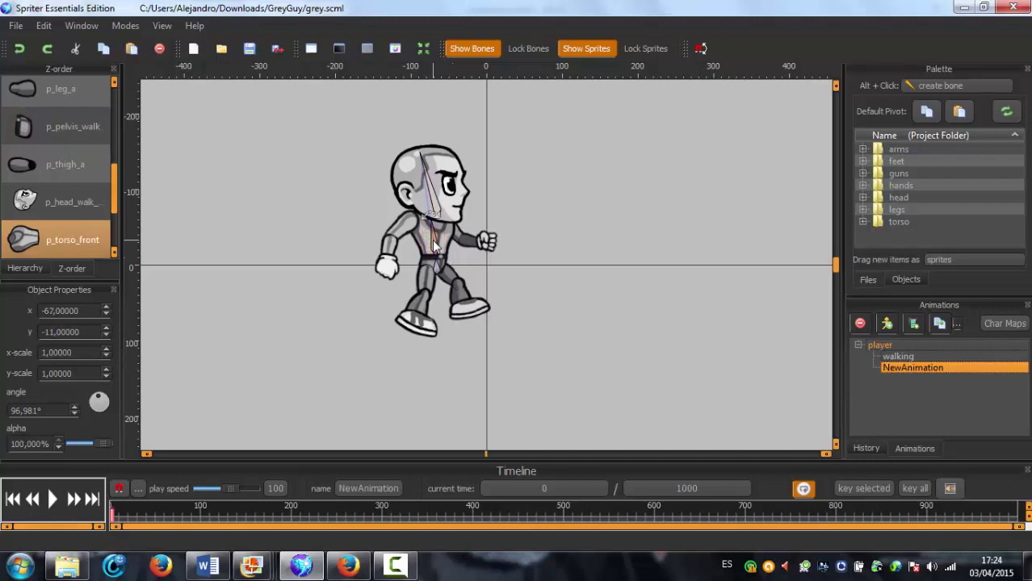
drag(436, 214, 698, 229)
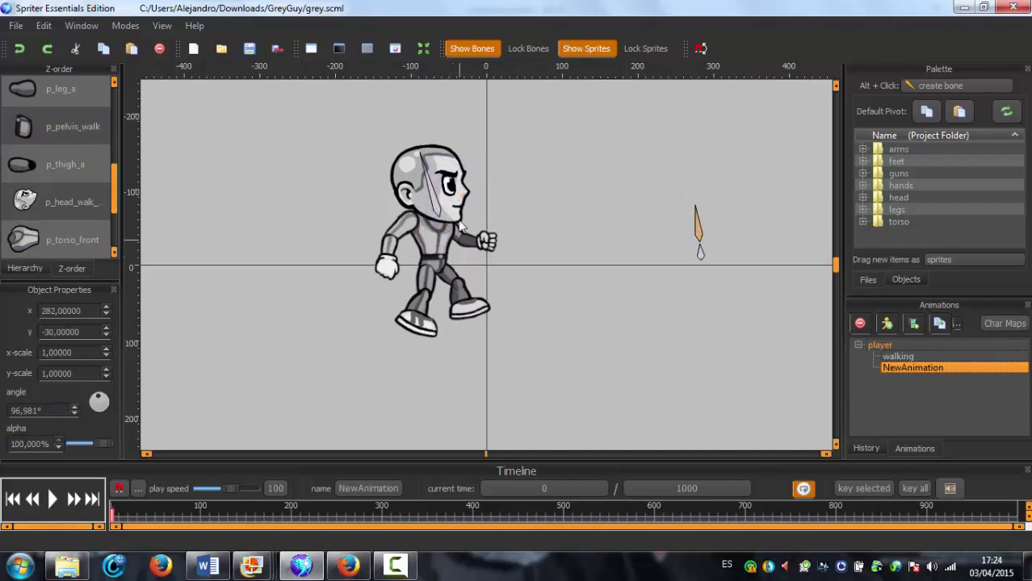
key(ctrl+z)
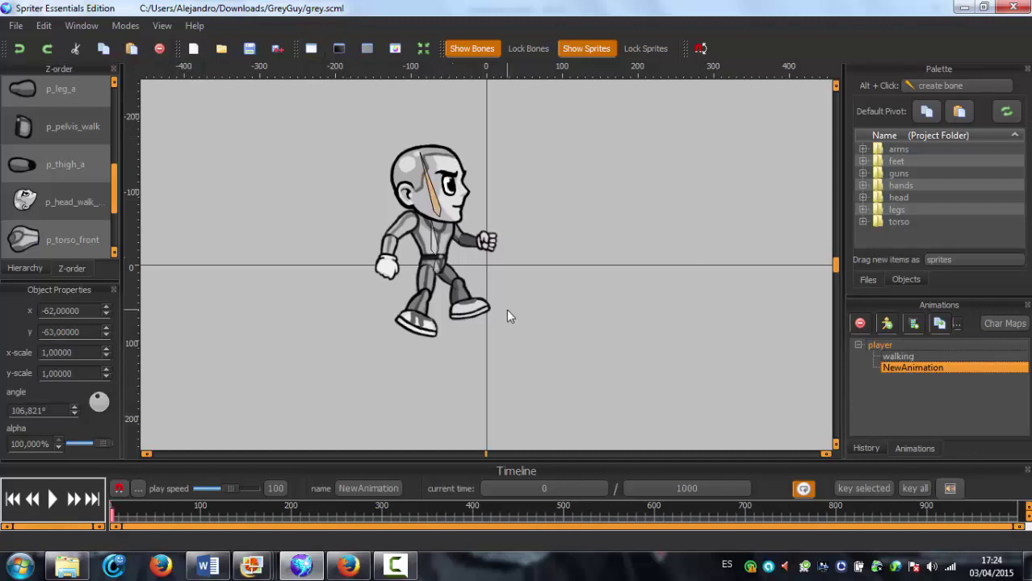
Rebuild the bone hierarchy with the torso bone at about x -67, y -14 as parent of the pelvis bone and the head bone.
click(434, 206)
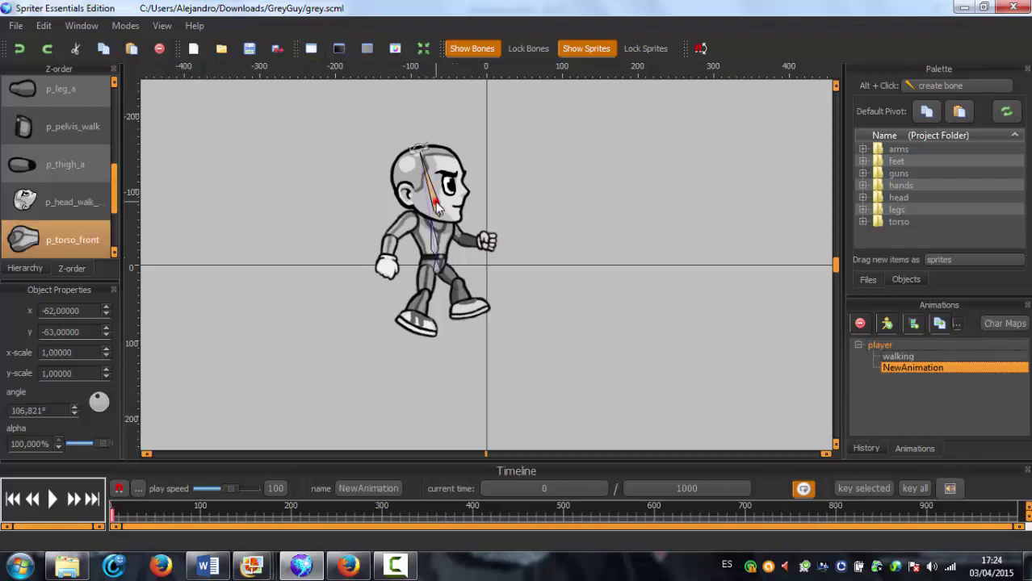
click(412, 145)
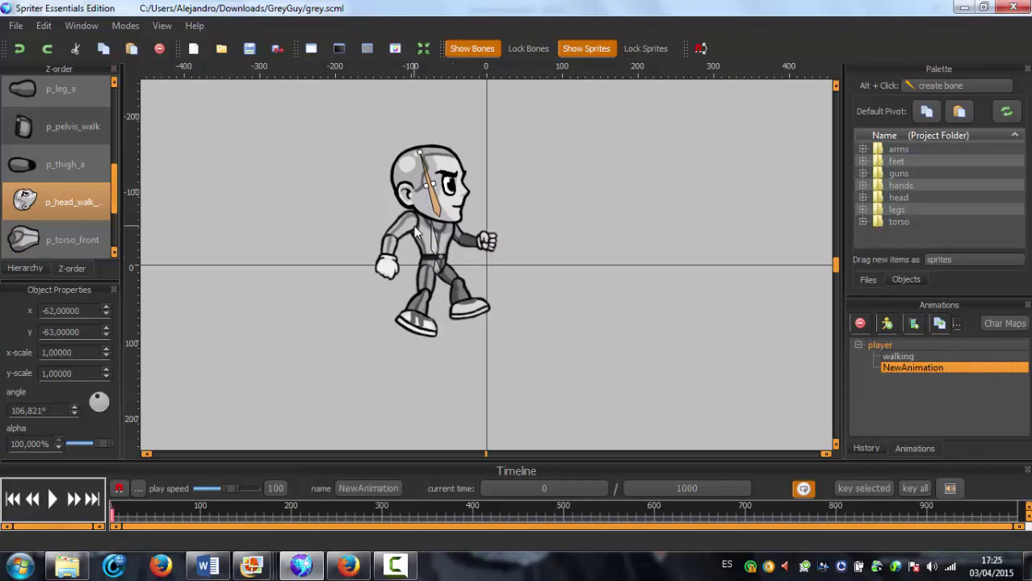
click(368, 121)
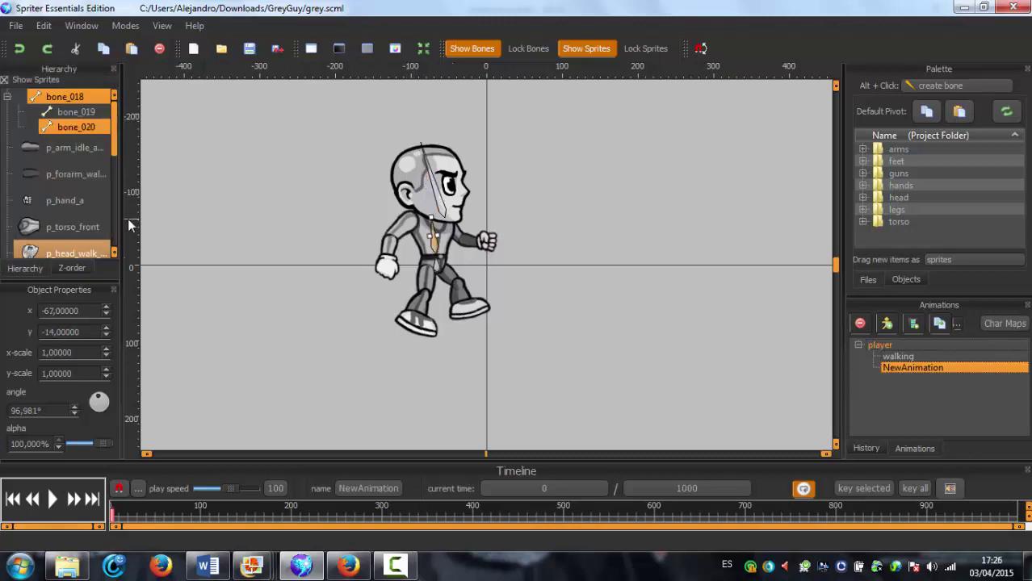
click(525, 228)
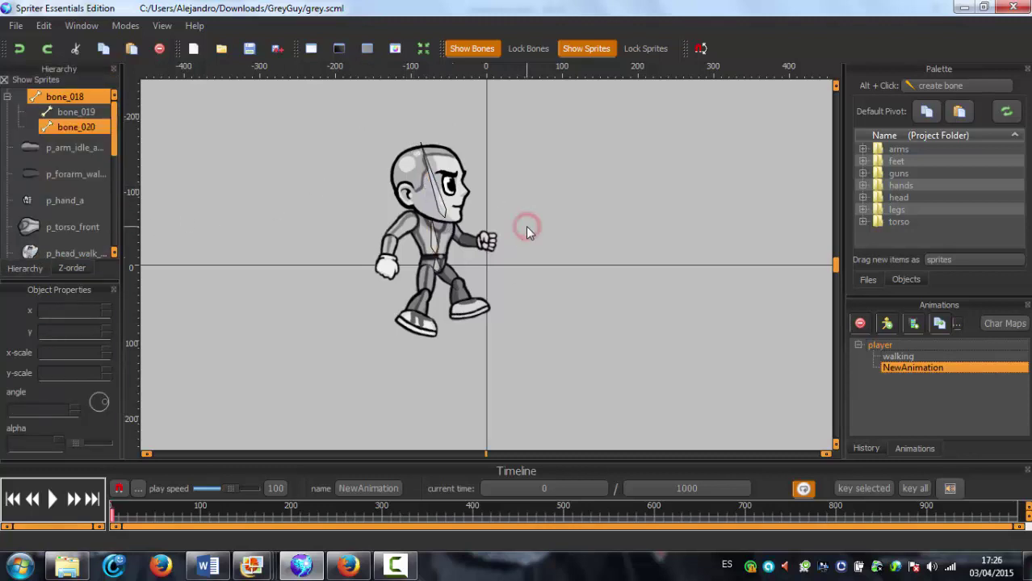
click(438, 252)
click(414, 226)
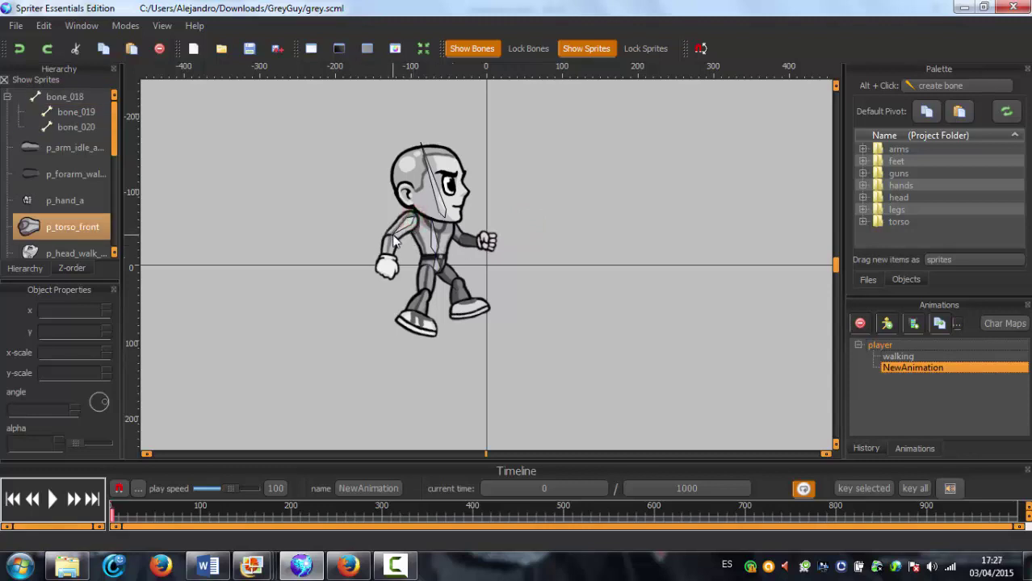
click(393, 240)
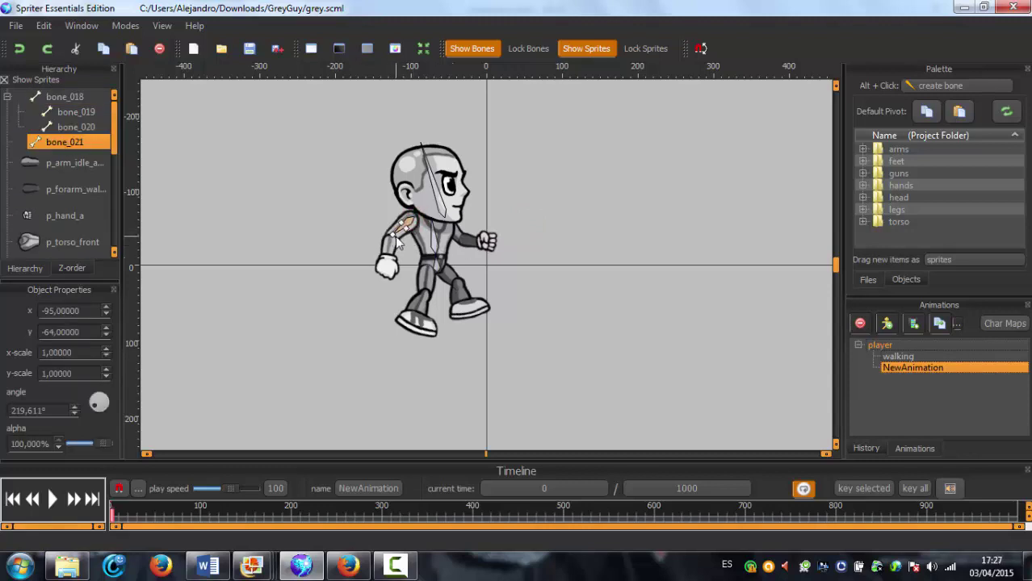
click(395, 243)
click(520, 182)
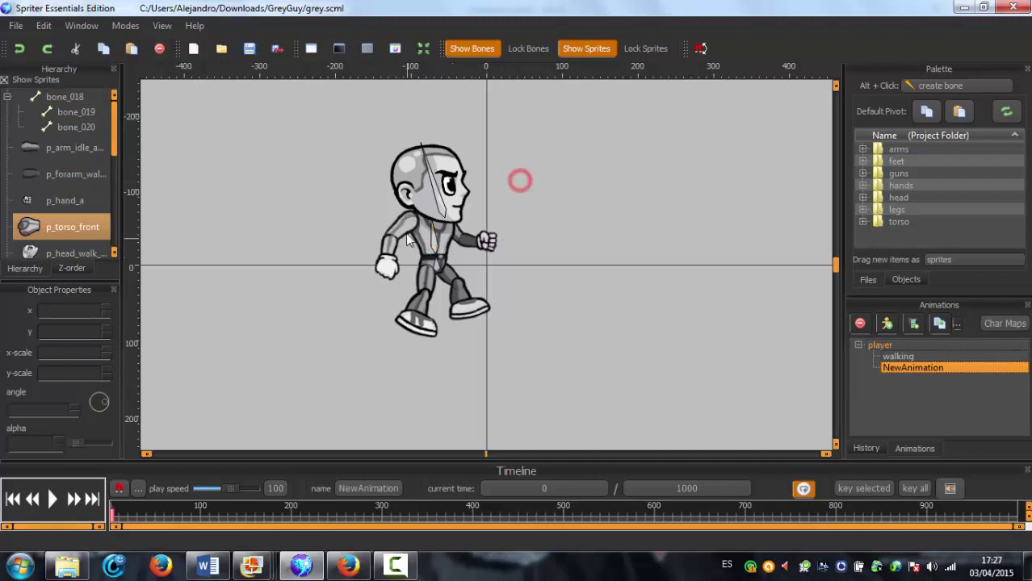
Create chained near-arm bones under the torso bone: upper arm at about x -94, y -64, 217°, forearm at x -131, y -34, 270°, and hand.
click(404, 232)
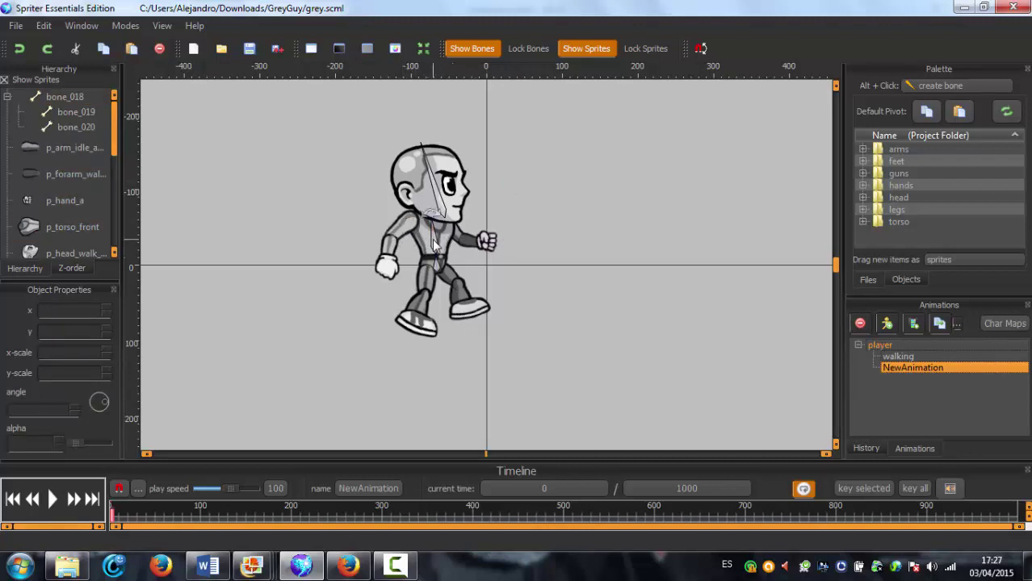
click(401, 226)
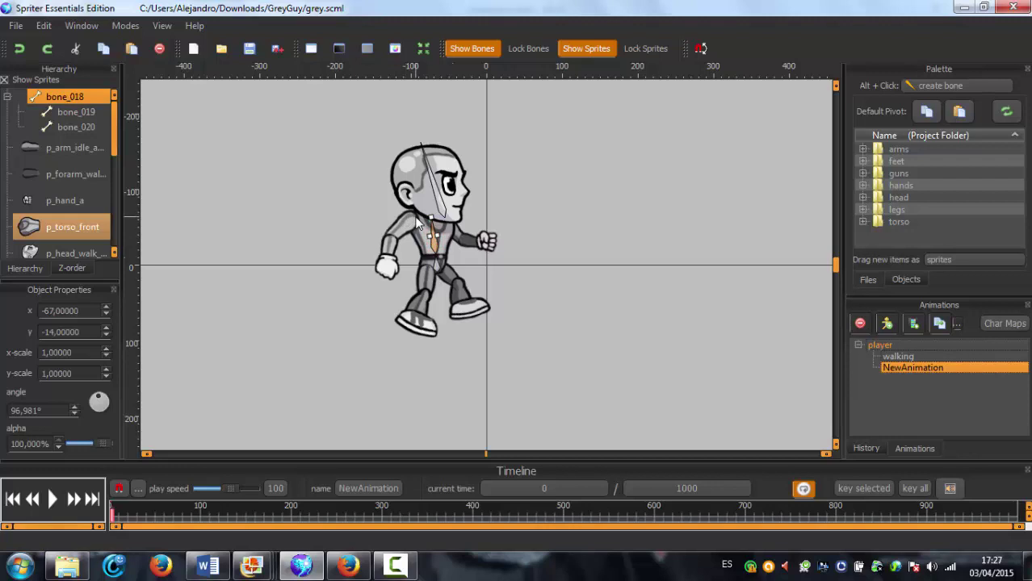
drag(392, 243, 407, 218)
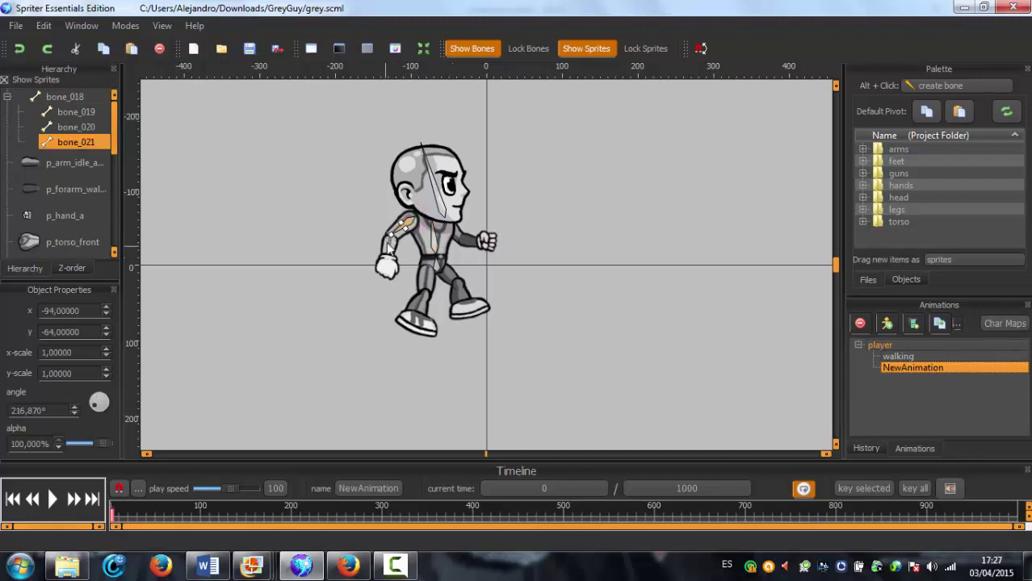
mouse_move(388, 260)
mouse_down()
mouse_move(391, 294)
mouse_move(387, 266)
mouse_move(388, 279)
mouse_up()
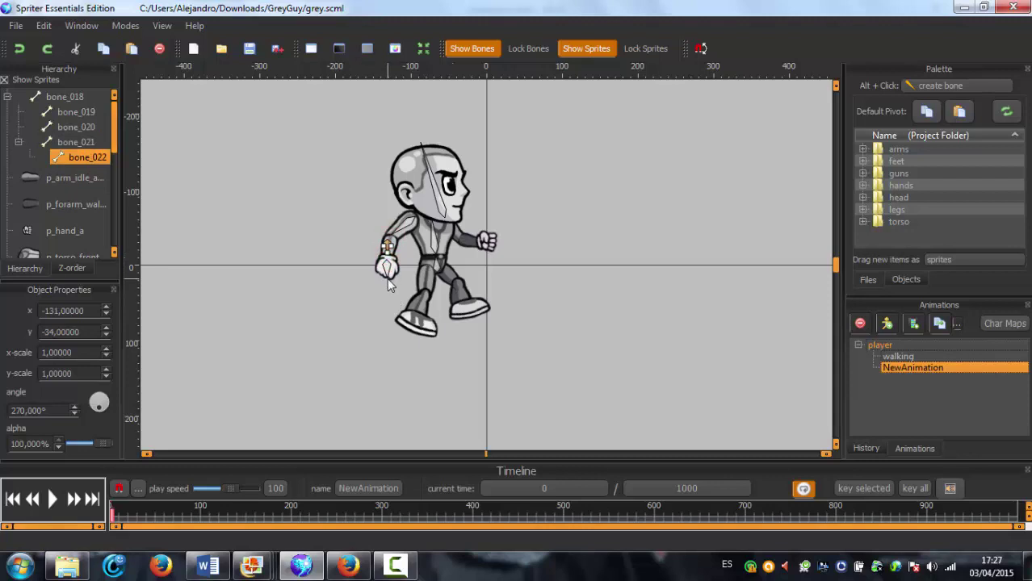
click(388, 284)
Create upper-arm, forearm and hand bones along the darker far arm, ending at the fist.
click(507, 262)
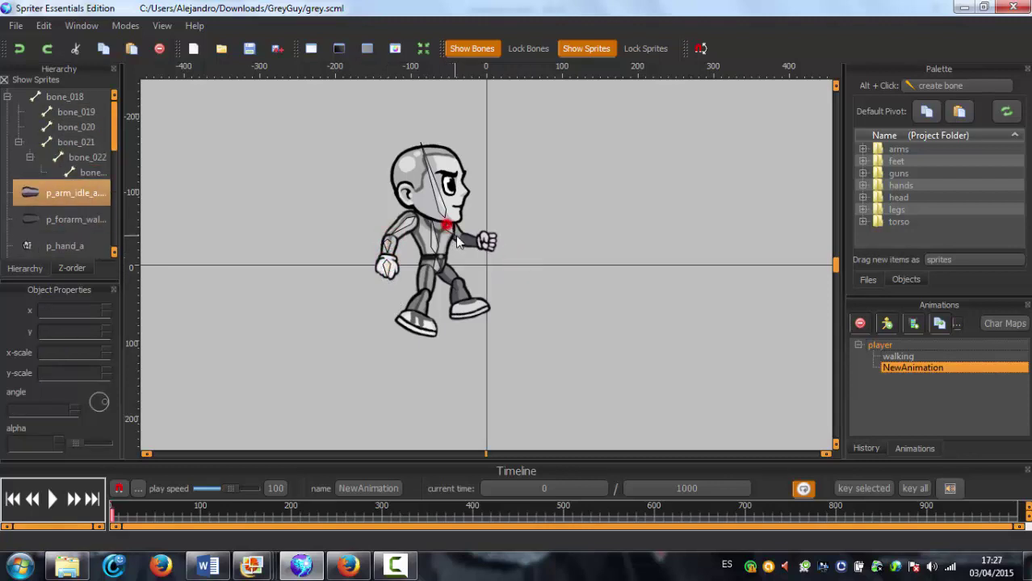
mouse_move(440, 216)
mouse_down()
mouse_move(457, 237)
mouse_move(483, 243)
mouse_move(553, 236)
mouse_up()
click(518, 240)
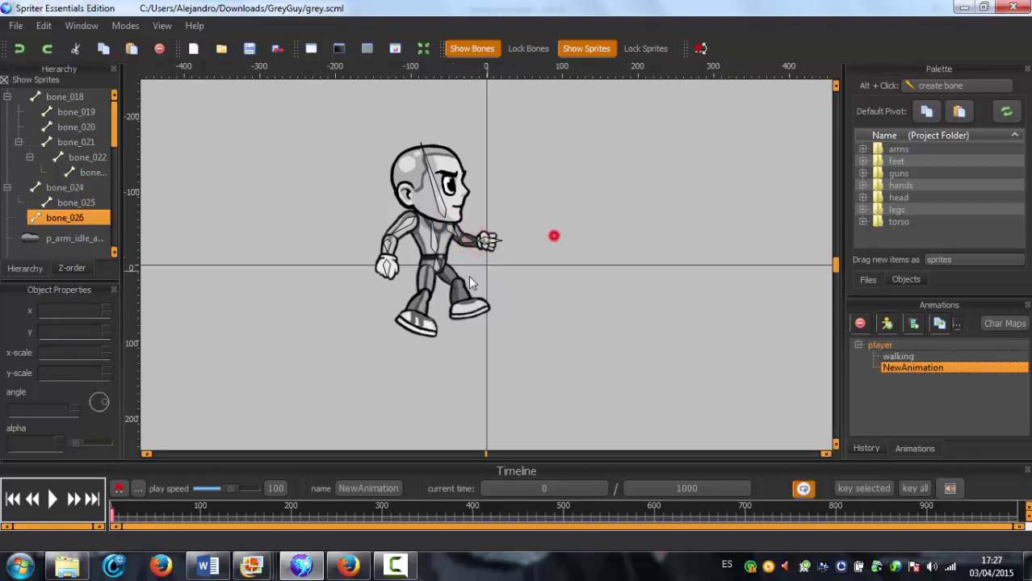
Create thigh, shin and foot bones along the lighter near leg.
click(424, 294)
mouse_move(424, 294)
mouse_down()
mouse_move(410, 318)
mouse_move(440, 338)
mouse_up()
click(583, 279)
click(420, 305)
click(508, 324)
click(416, 307)
click(516, 265)
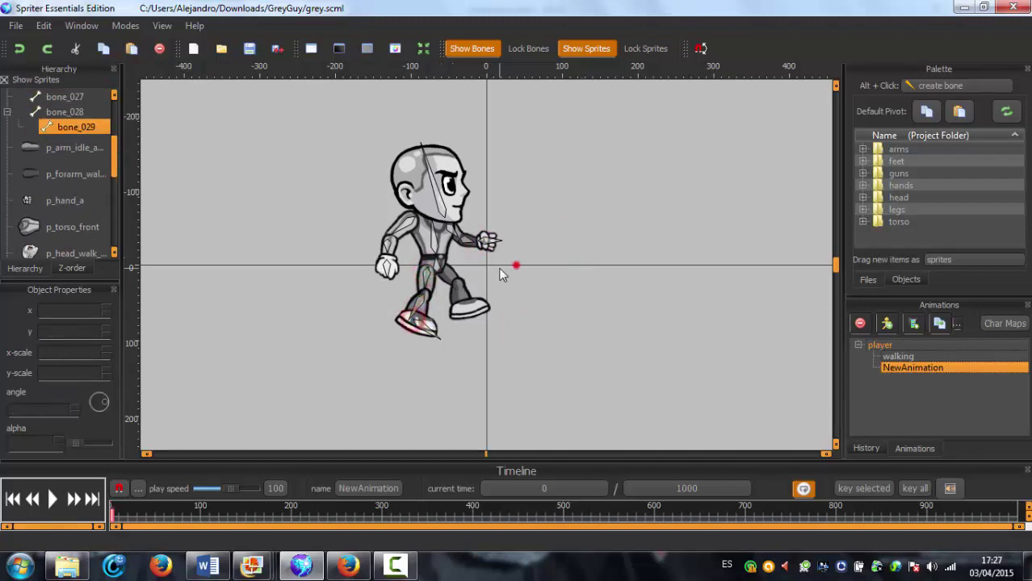
Create thigh, shin and foot bones along the darker far leg, with the shin bone at about x -36, y 25, 268°.
mouse_move(444, 271)
mouse_down()
mouse_move(458, 309)
mouse_move(500, 300)
mouse_up()
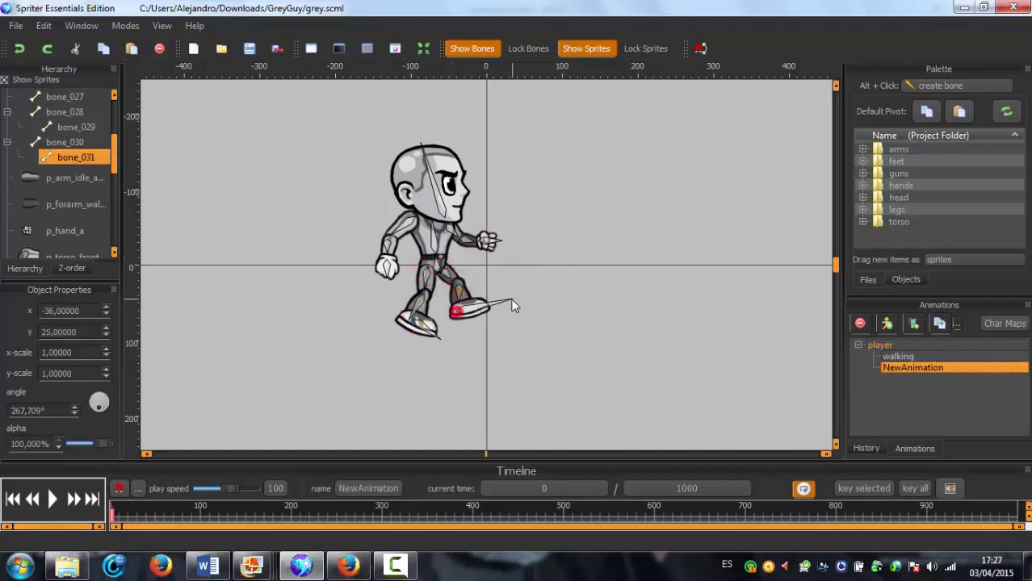
click(452, 277)
click(451, 276)
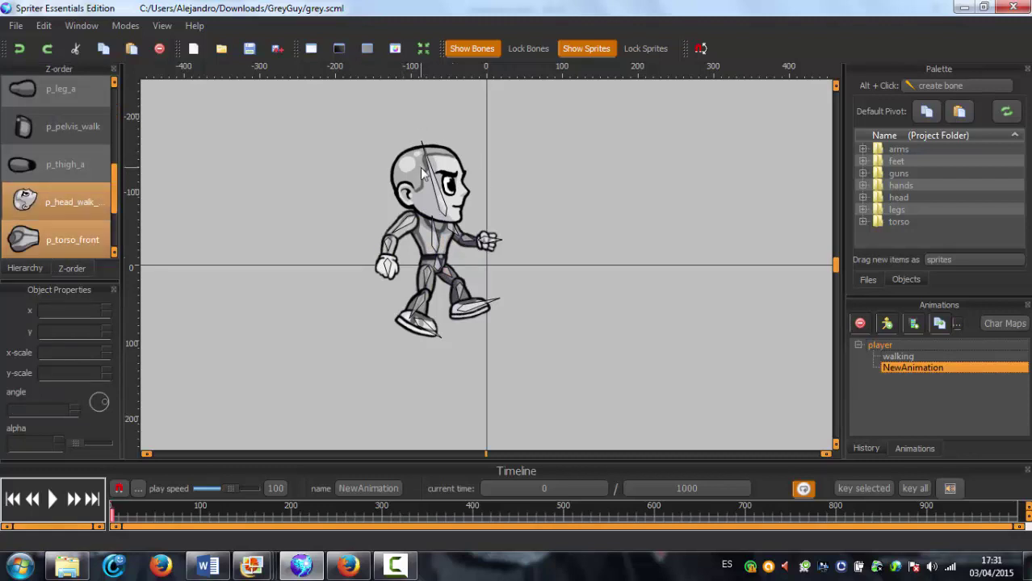
Attach the head sprite to the head bone.
click(443, 209)
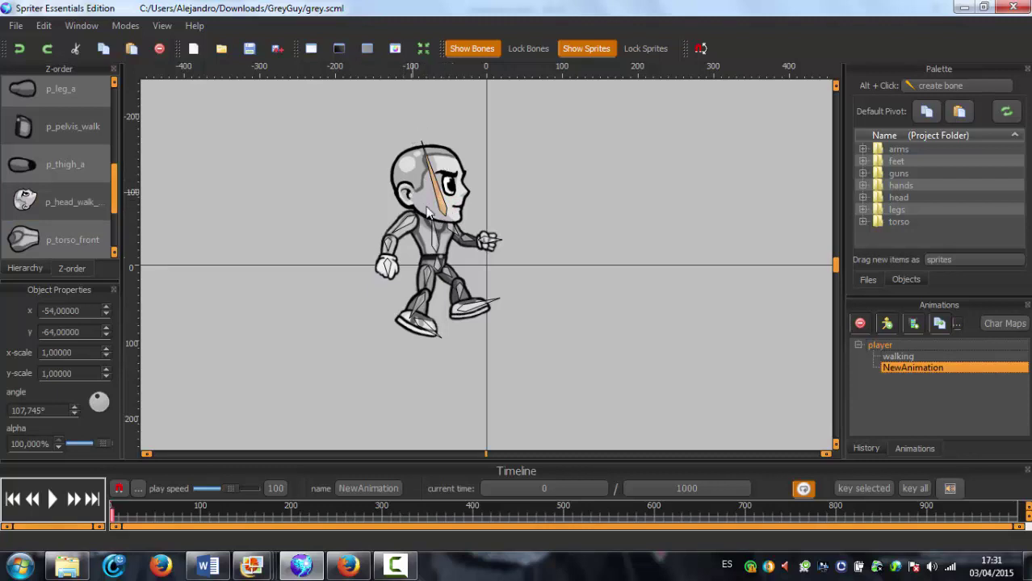
key(b)
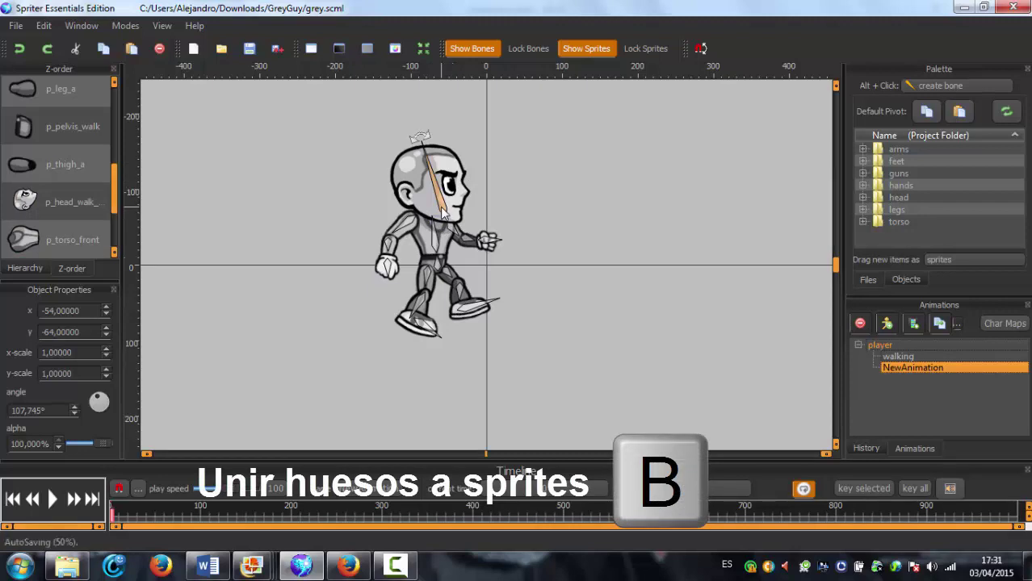
click(391, 202)
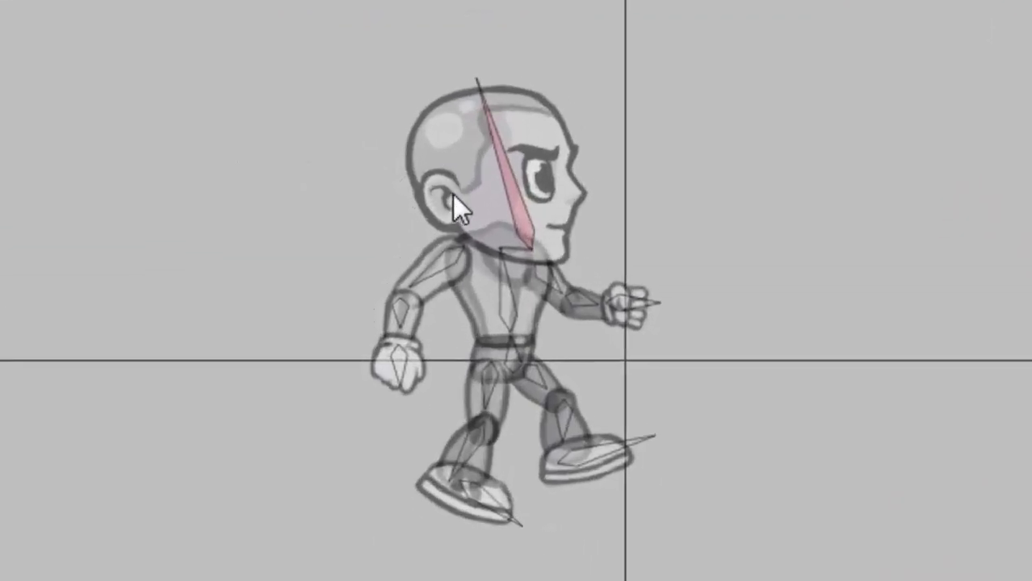
click(458, 152)
right_click(458, 152)
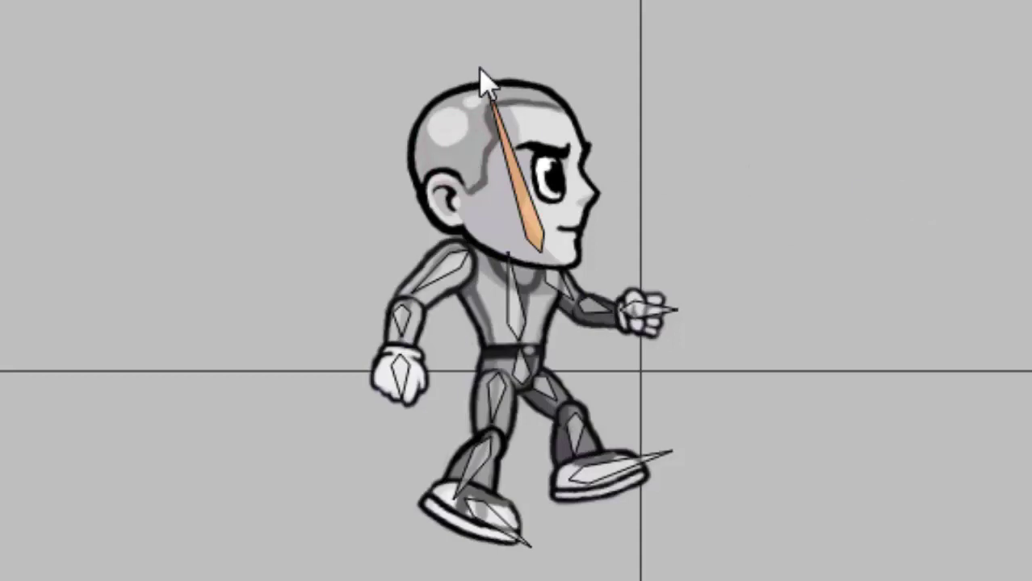
Rotate the head bone to test the attached head sprite, and return it to its original angle.
drag(483, 69, 570, 67)
click(507, 153)
mouse_move(477, 83)
mouse_down()
mouse_move(438, 92)
mouse_move(539, 74)
mouse_move(486, 66)
mouse_up()
click(767, 152)
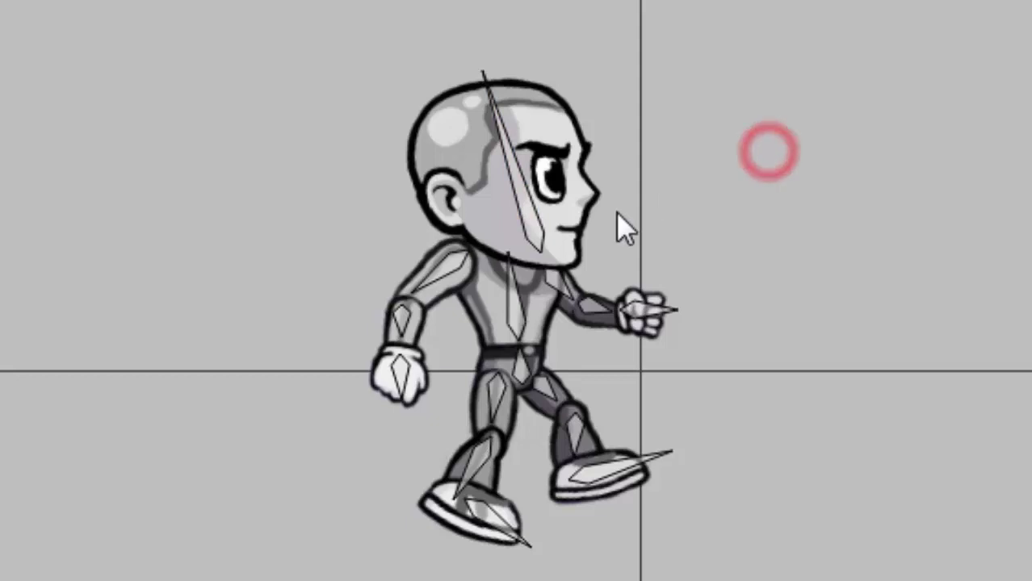
Attach the torso sprite and the near arm's upper-arm, forearm and hand sprites to their matching bones.
click(513, 319)
click(443, 279)
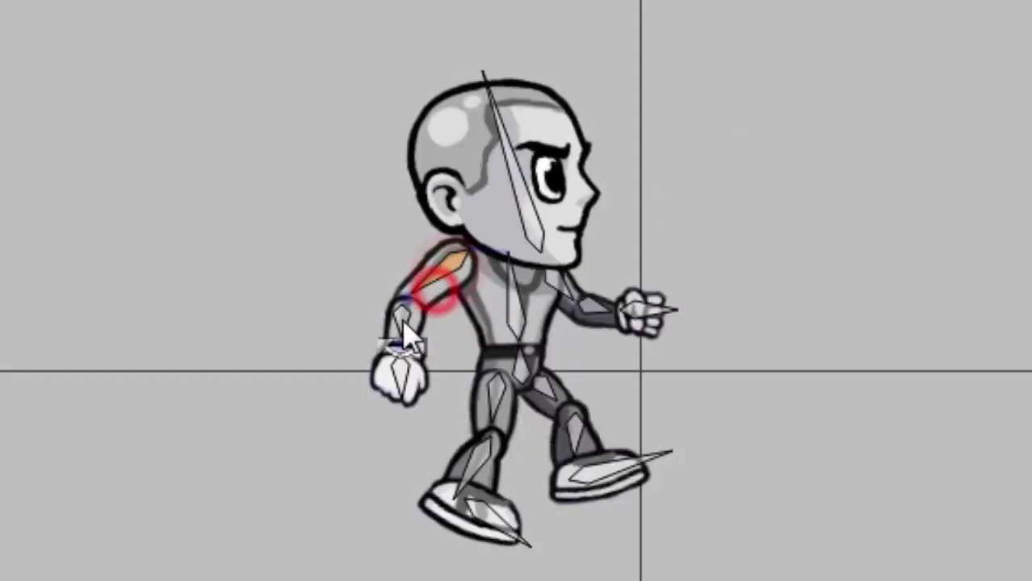
click(408, 321)
click(392, 373)
Attach the thigh, shin and foot sprites of both legs and the pelvis sprite to their matching bones.
click(478, 406)
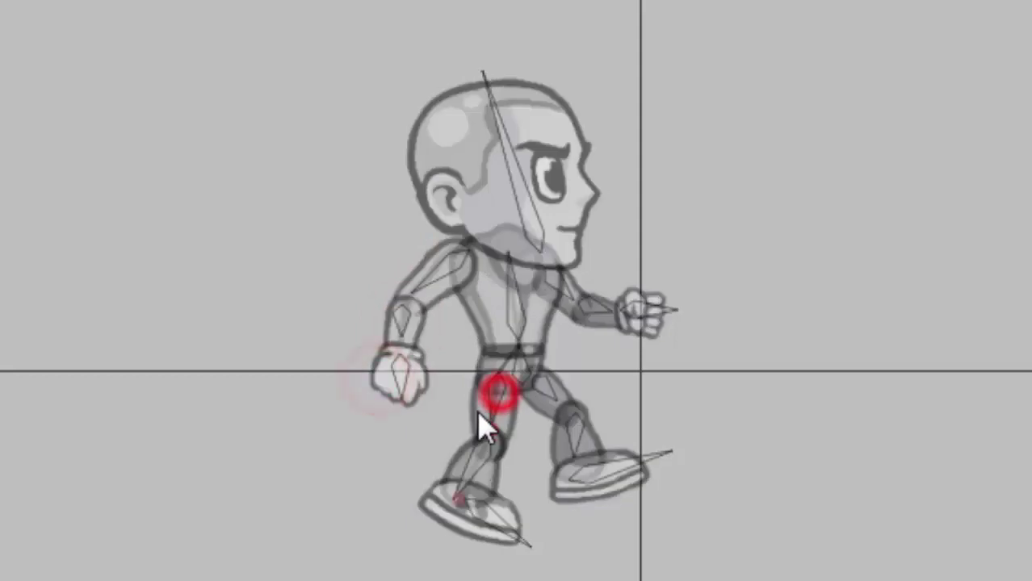
click(457, 471)
click(475, 501)
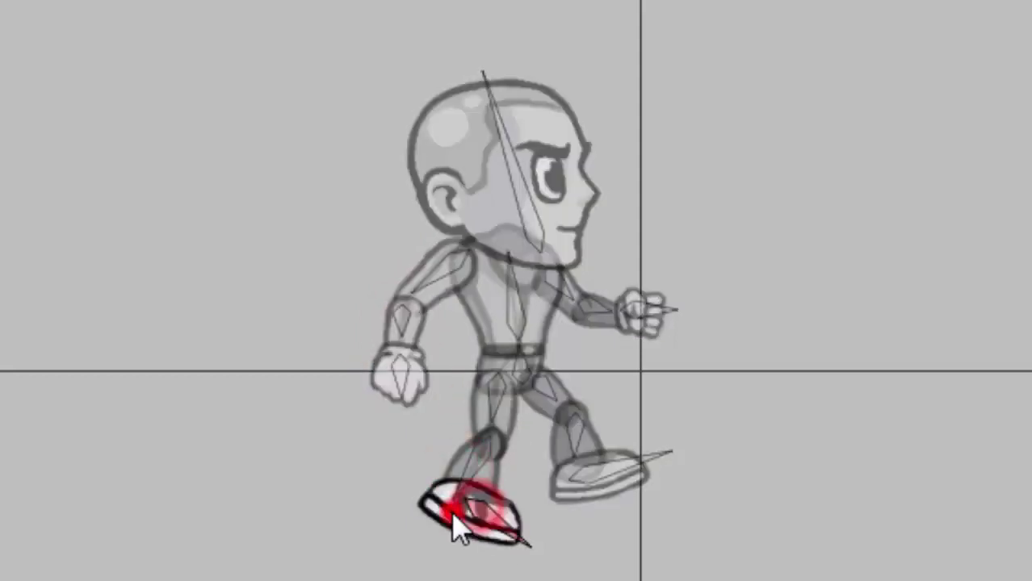
click(592, 474)
click(570, 440)
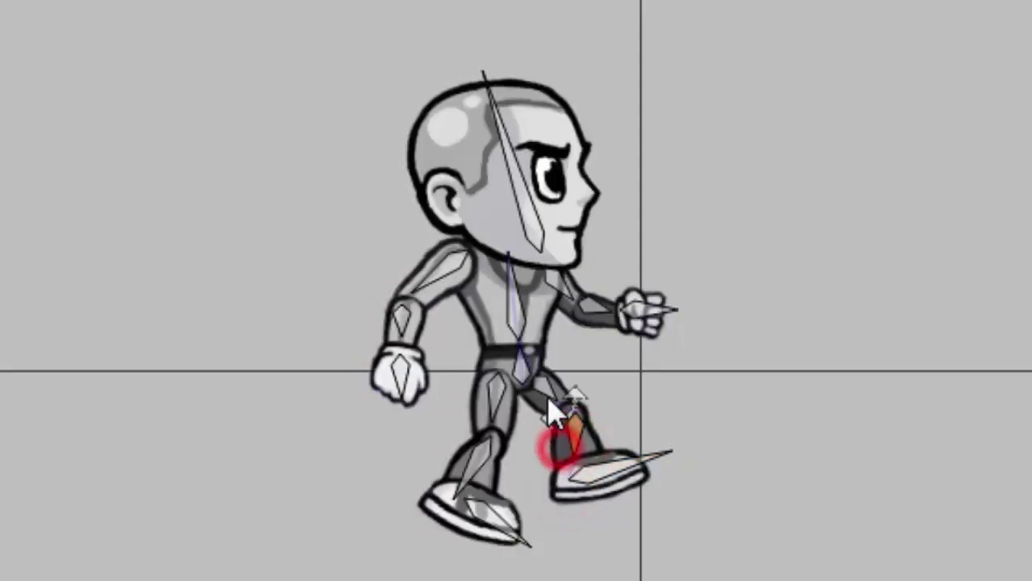
click(537, 399)
click(524, 370)
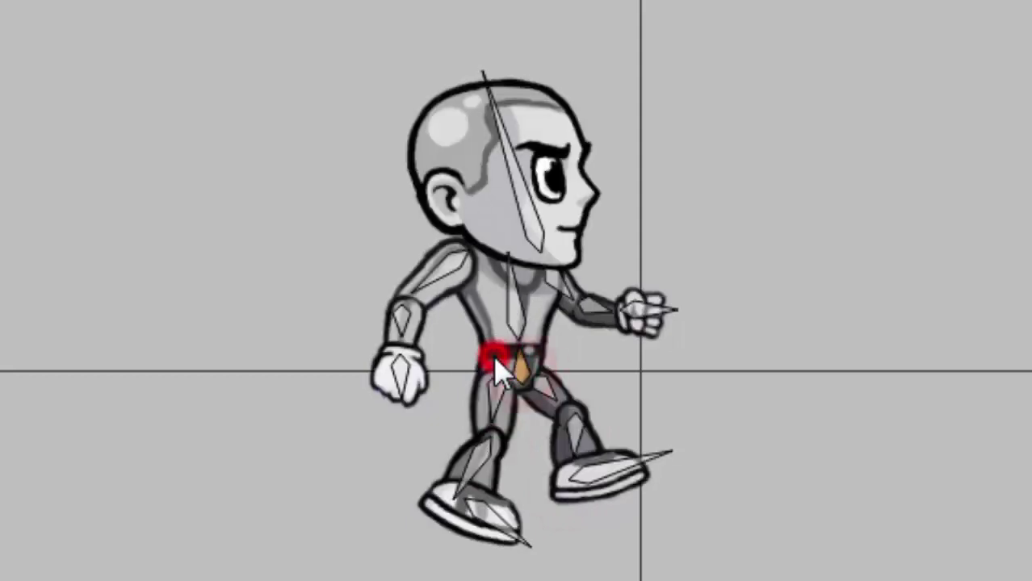
Attach the darker far arm's upper-arm, forearm and hand sprites to their matching bones.
click(557, 287)
click(573, 302)
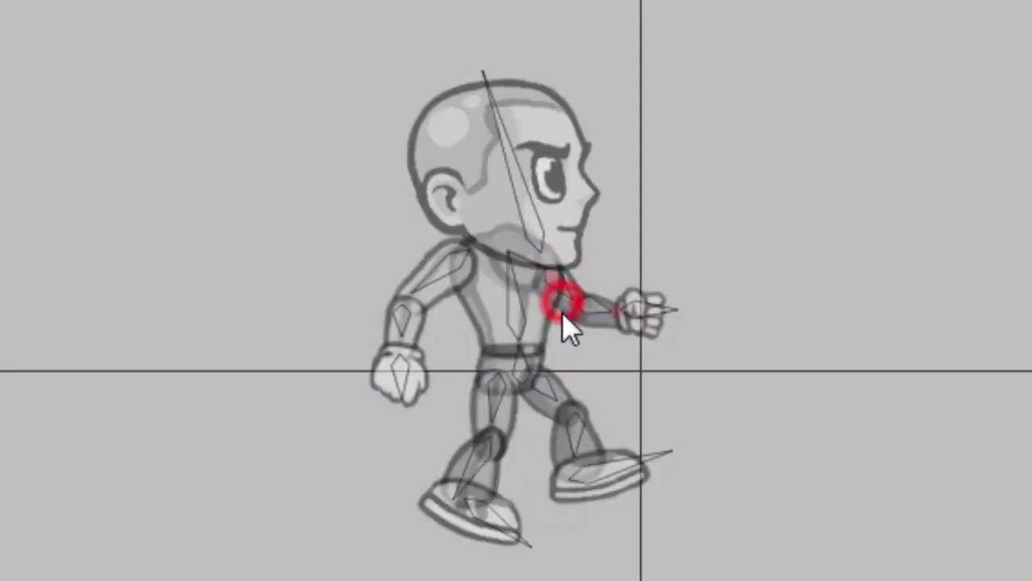
click(586, 315)
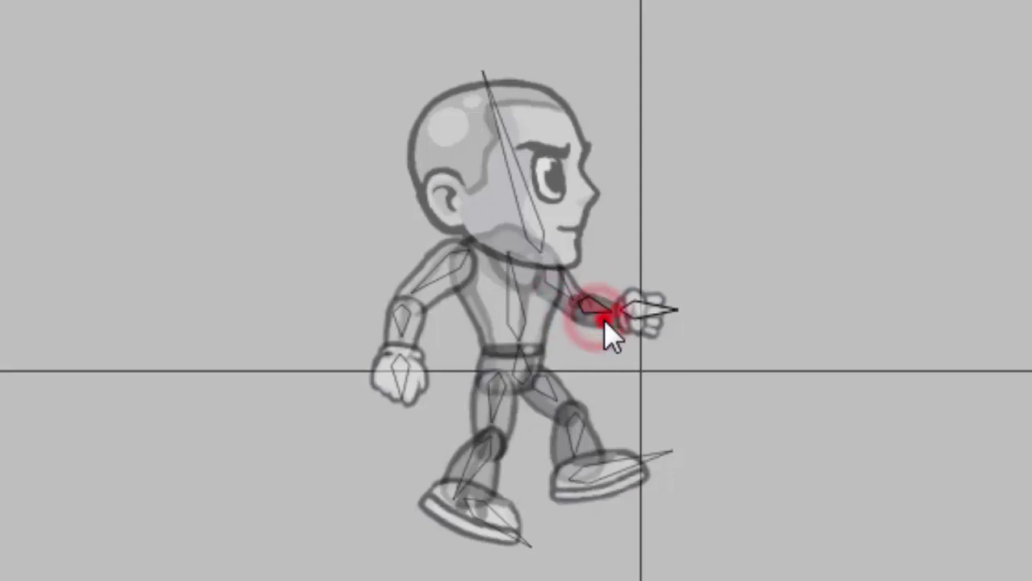
click(603, 326)
click(637, 314)
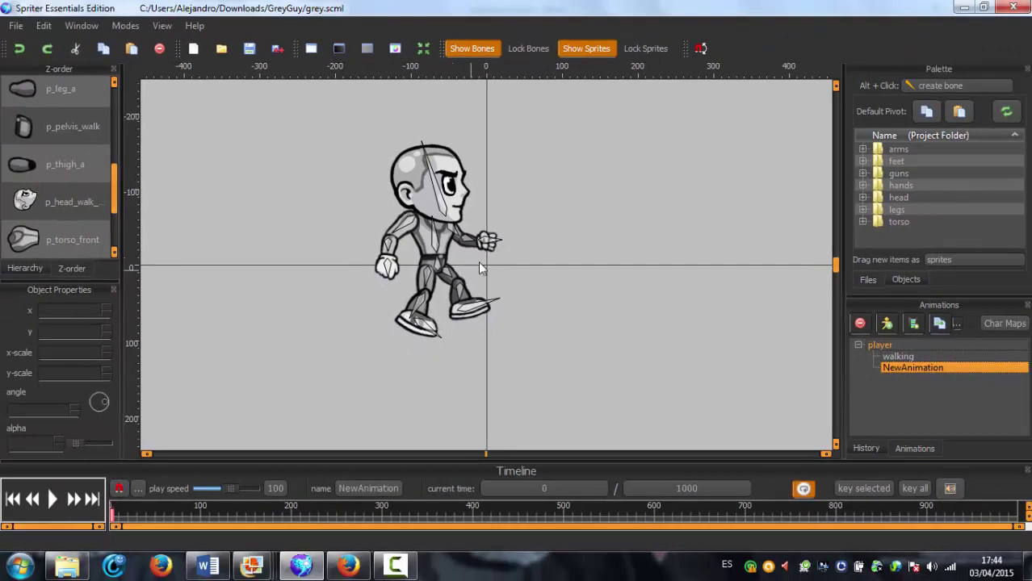
Swing the near arm backward by rotating its upper-arm bone to about 206°.
click(489, 241)
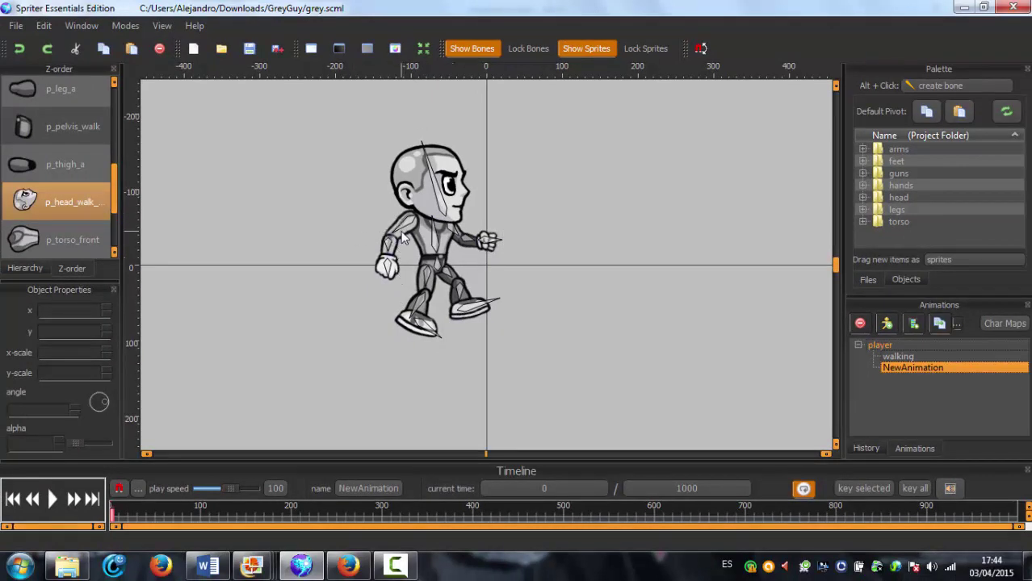
drag(395, 231, 340, 252)
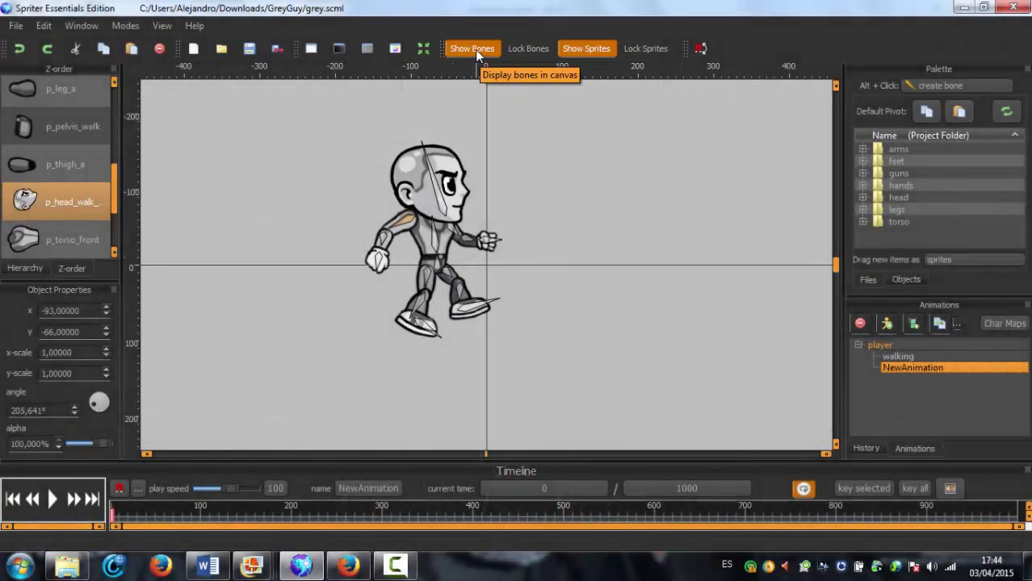
Toggle the display of the bones and of the sprites off and back on.
click(475, 49)
click(475, 49)
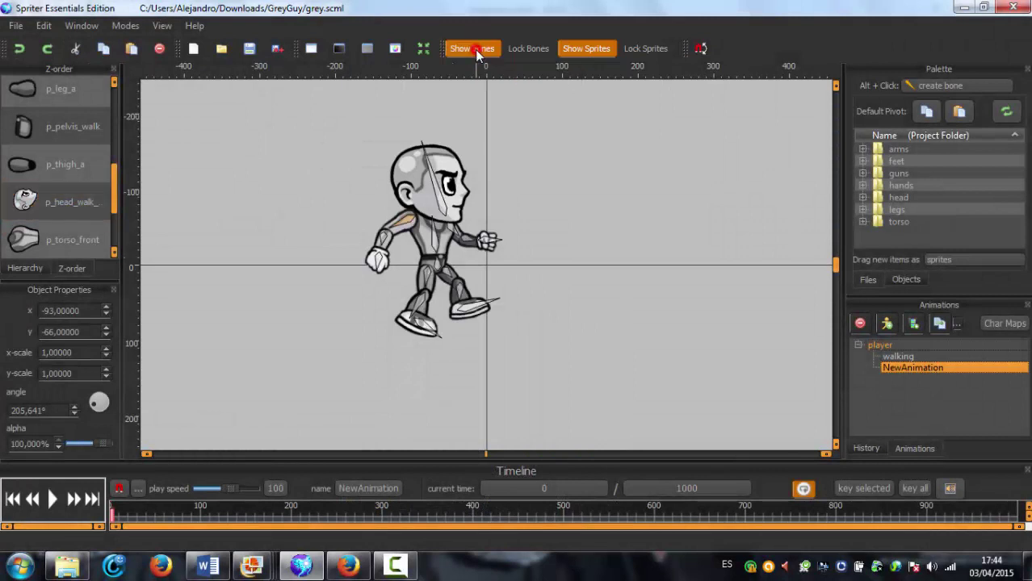
click(586, 50)
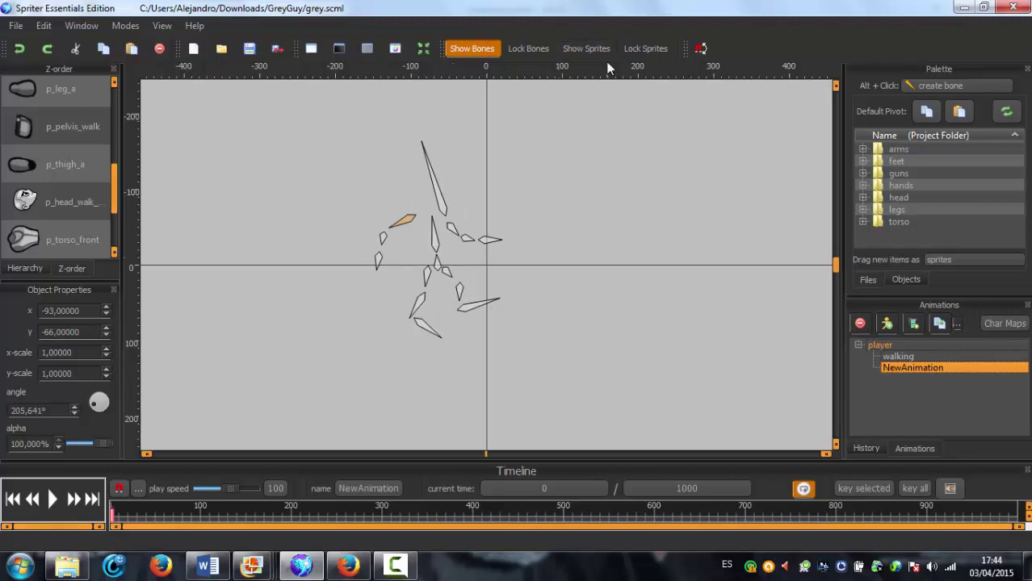
click(586, 49)
click(587, 49)
click(600, 54)
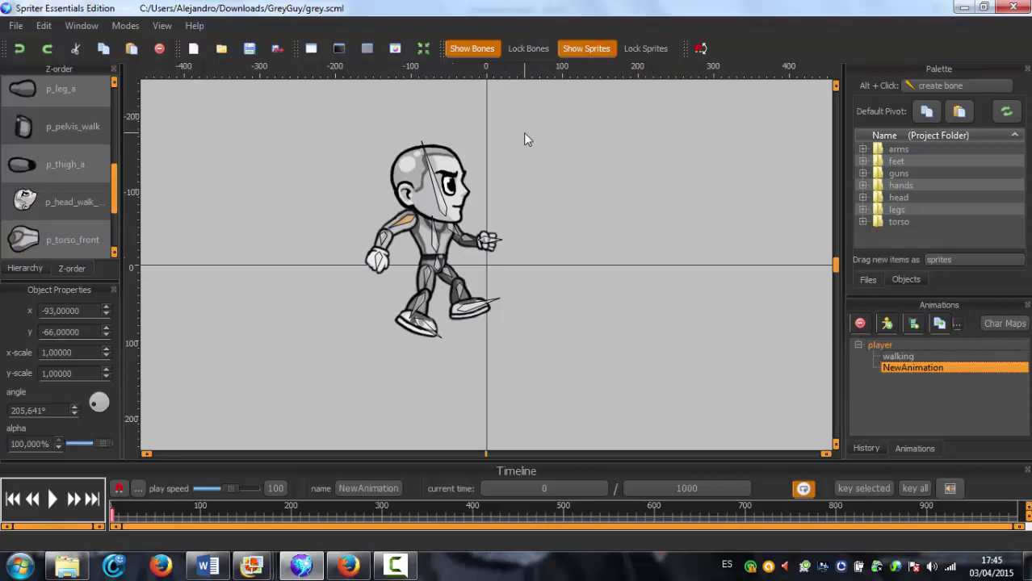
Hide the bones to inspect the character with sprites only, and show the bones again.
click(468, 49)
click(417, 153)
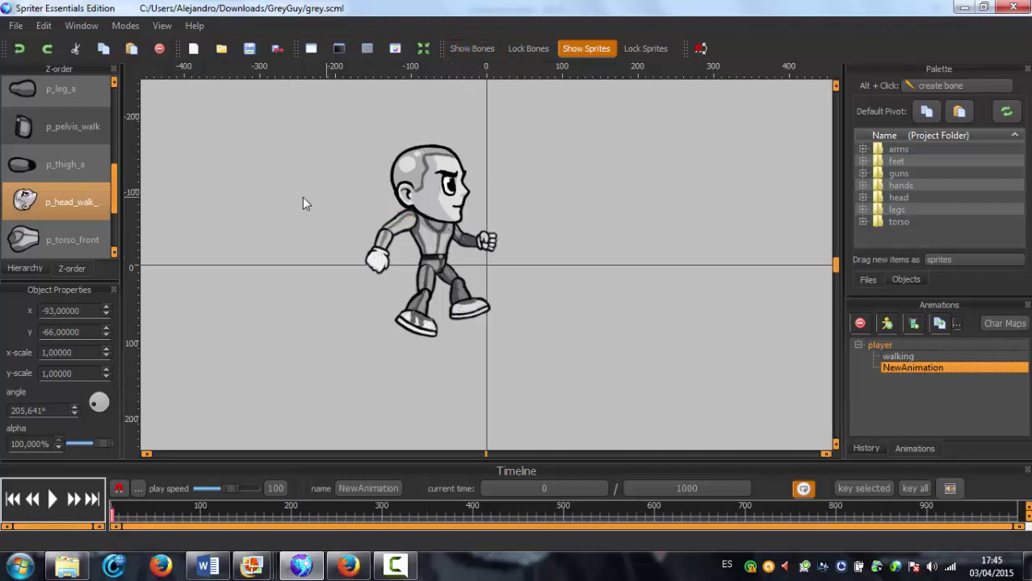
click(284, 367)
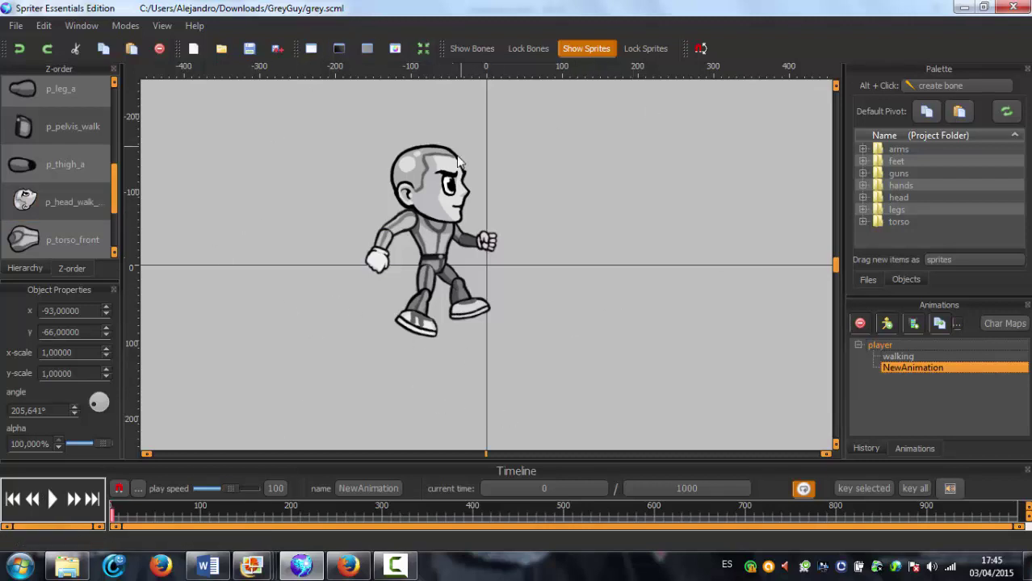
click(408, 206)
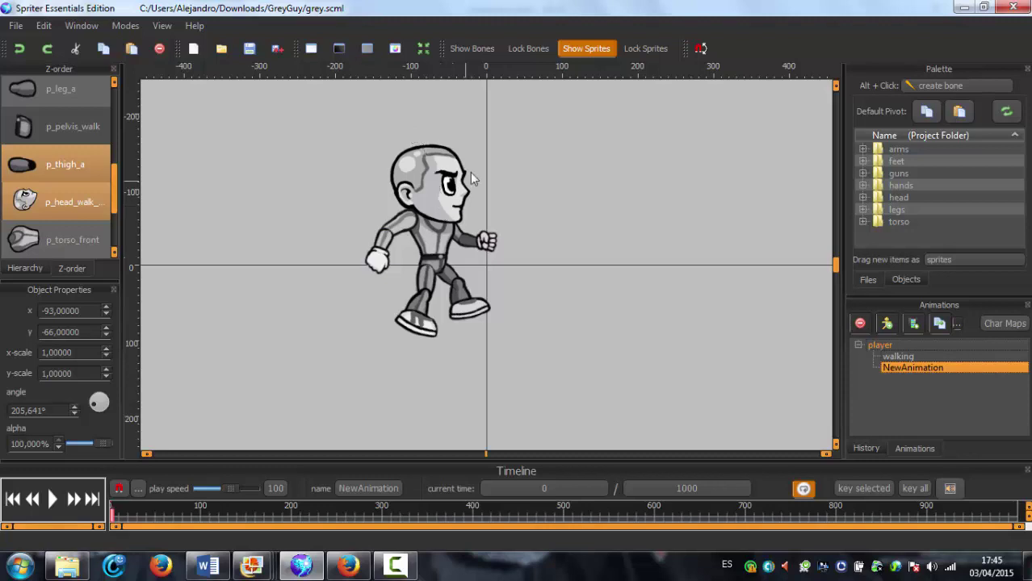
click(457, 218)
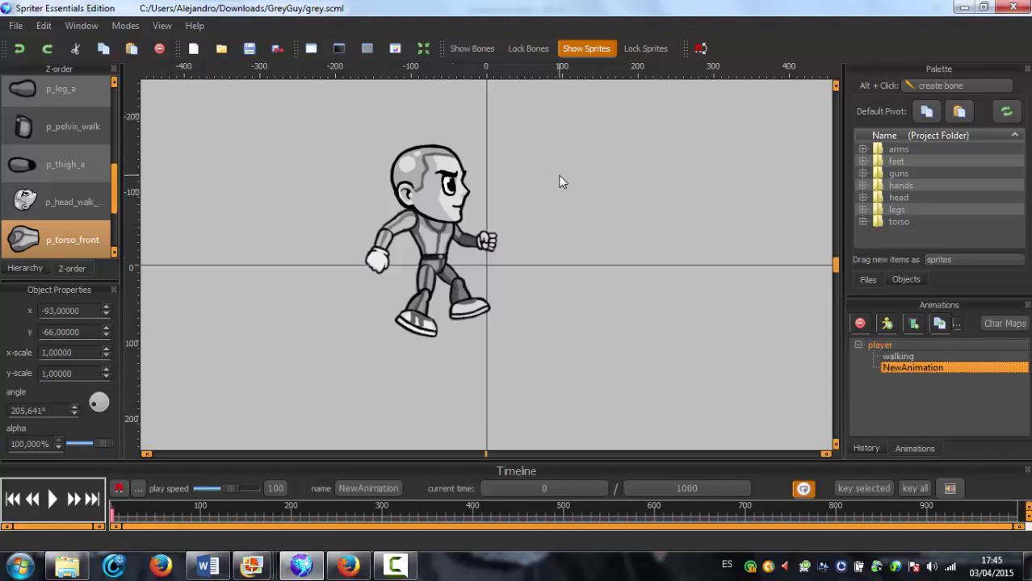
click(474, 50)
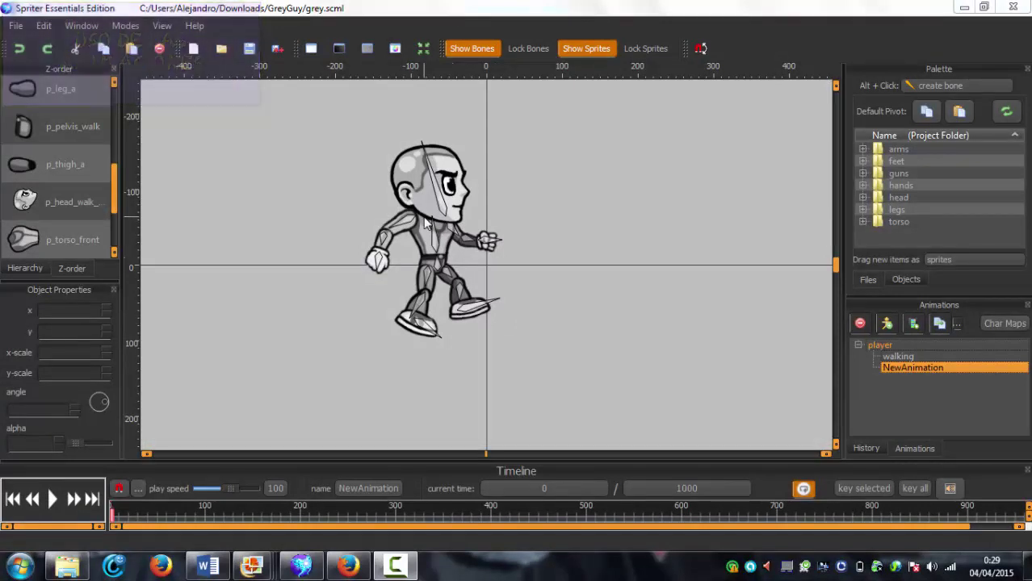
Open the player entity's name for editing and accept it as player.
click(457, 239)
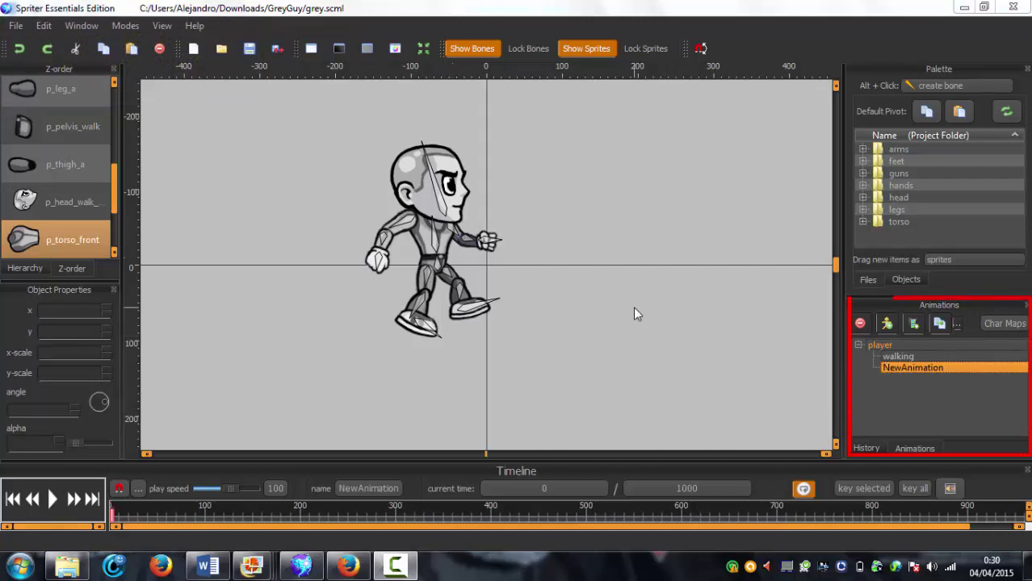
double_click(880, 345)
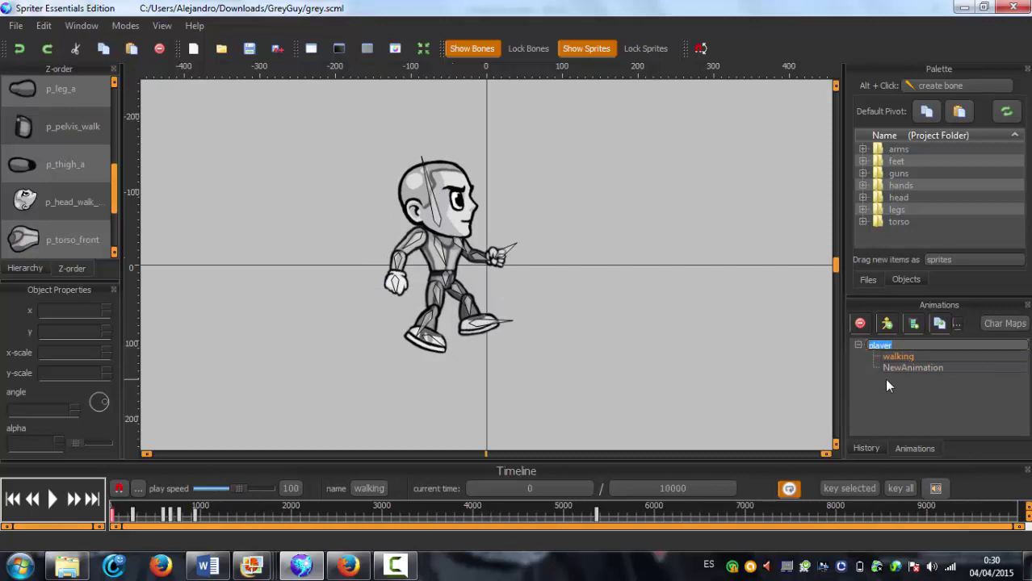
key(Return)
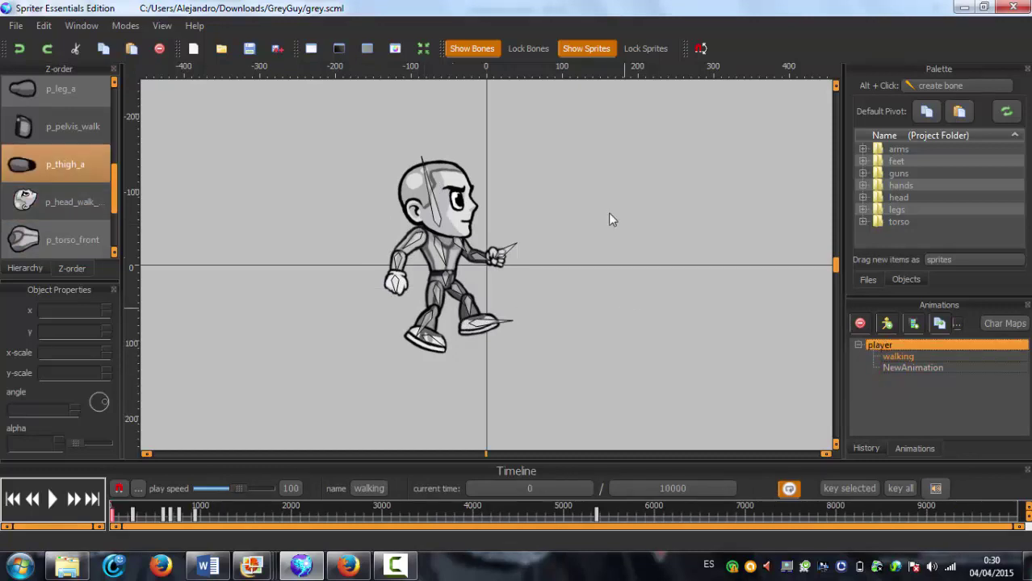
Rename the player entity's NewAnimation as saltar.
click(885, 357)
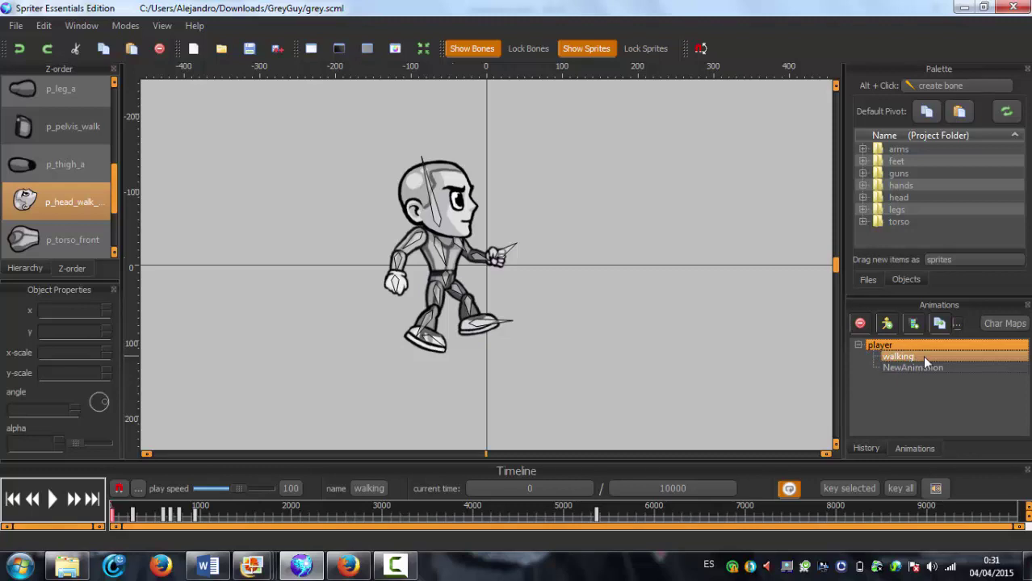
click(893, 368)
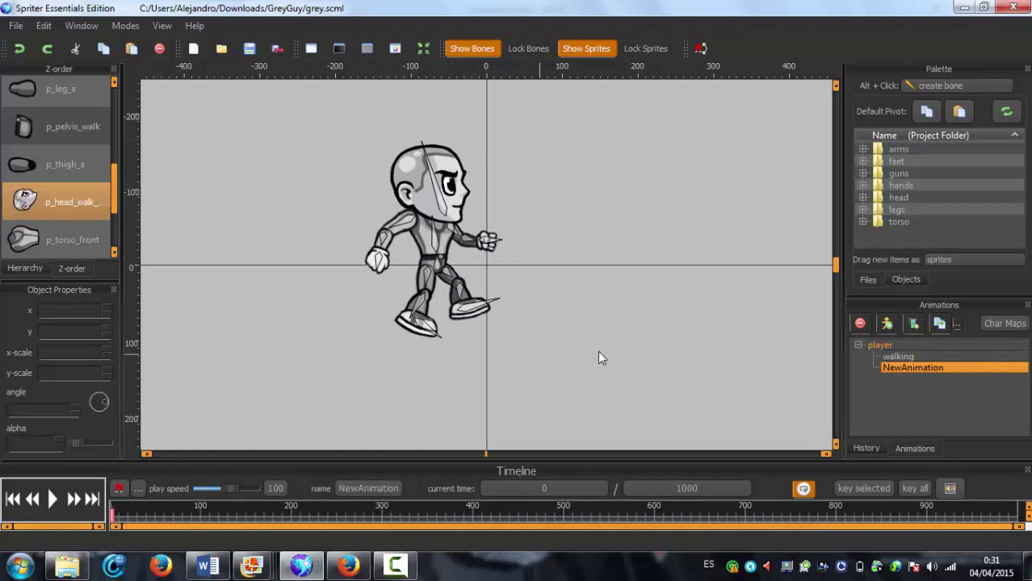
double_click(914, 368)
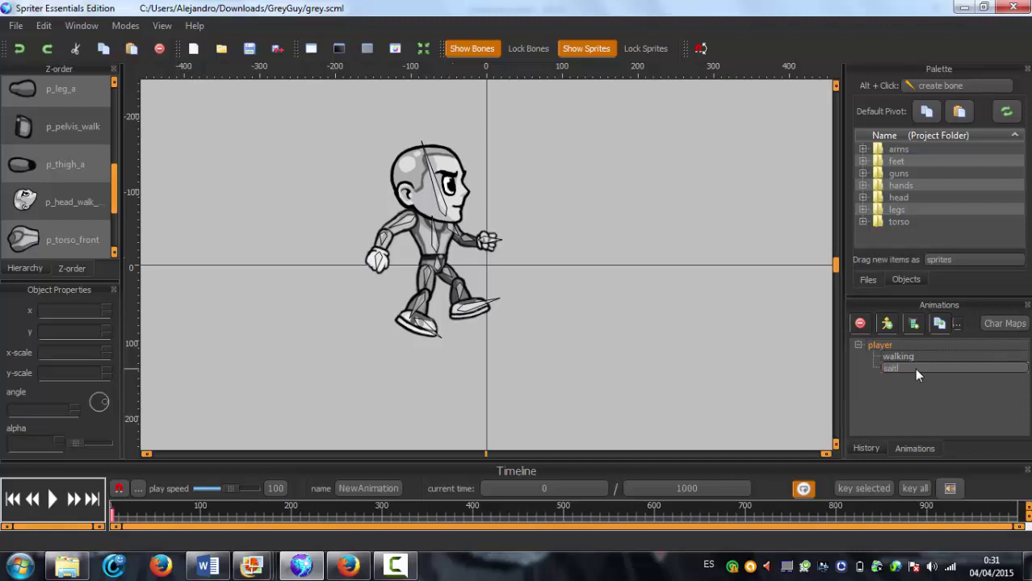
key(Return)
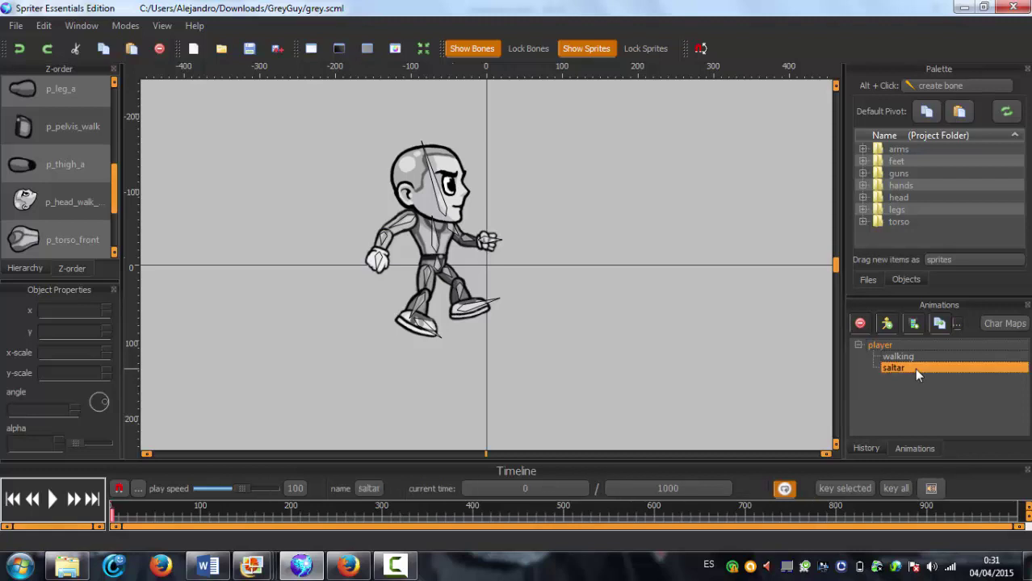
Try deleting an animation and adding a new entity, undoing each change.
click(860, 323)
key(ctrl+z)
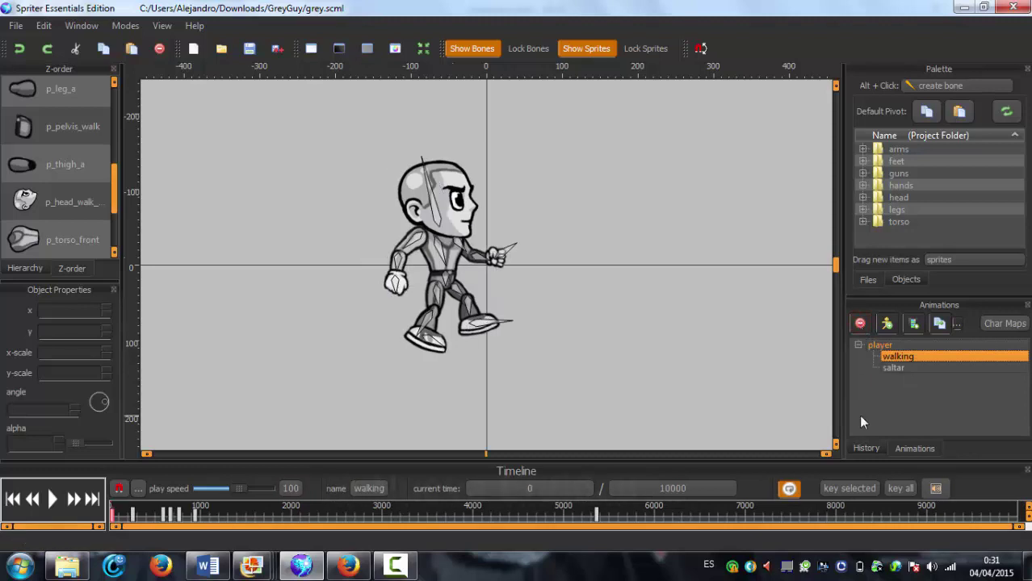
click(899, 367)
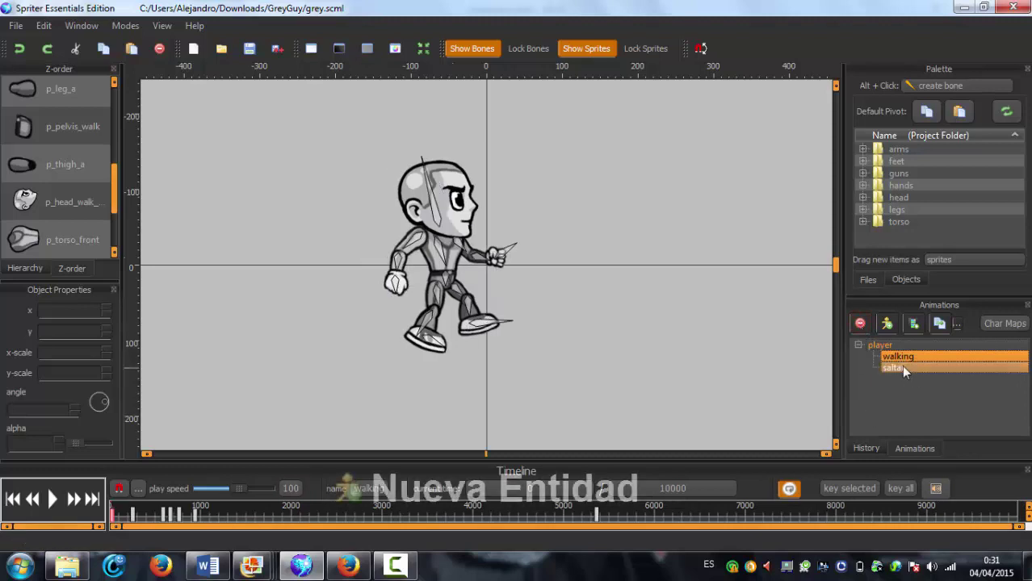
click(888, 324)
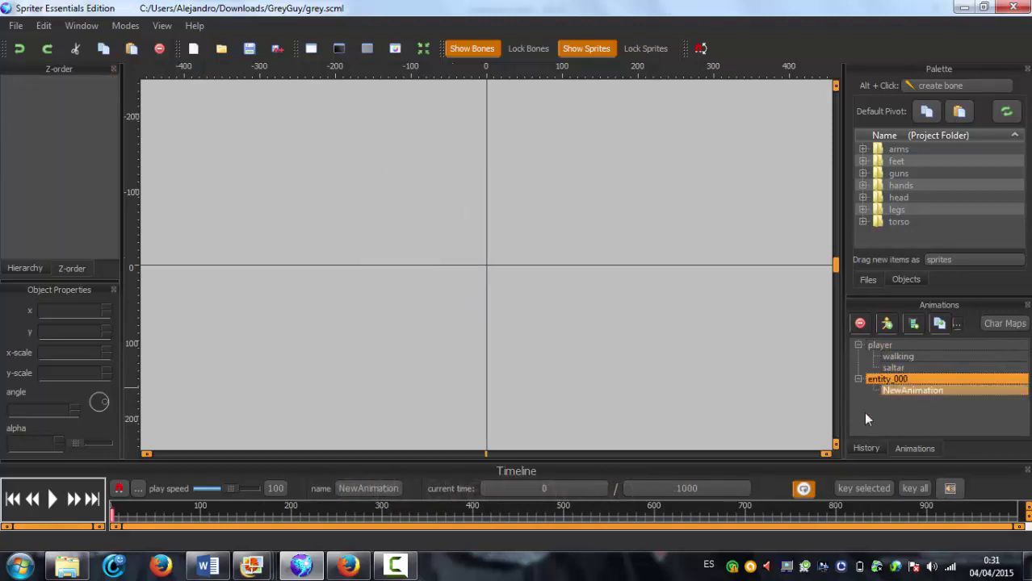
key(ctrl+z)
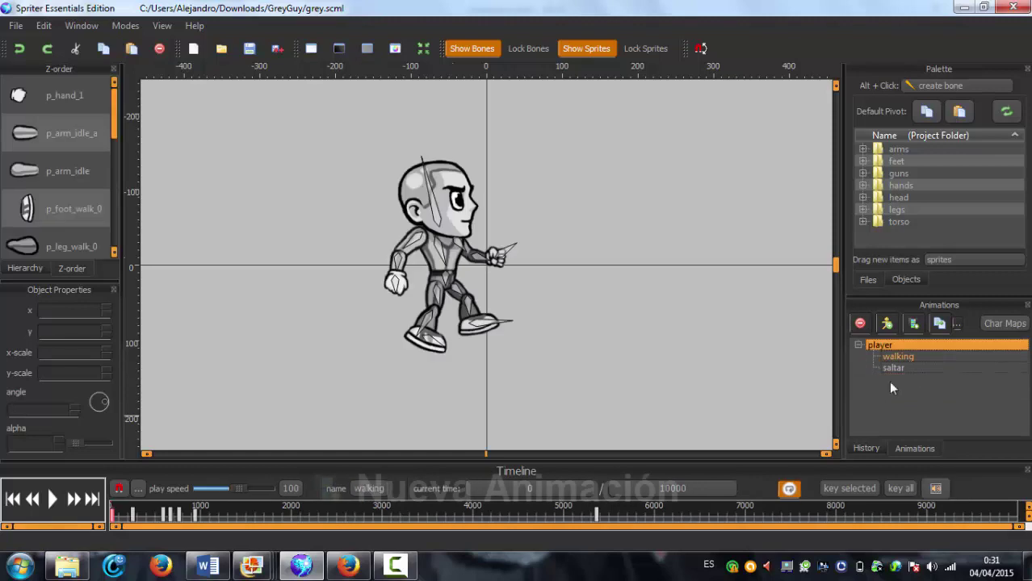
Add a new animation to the player entity and name it morir.
click(913, 325)
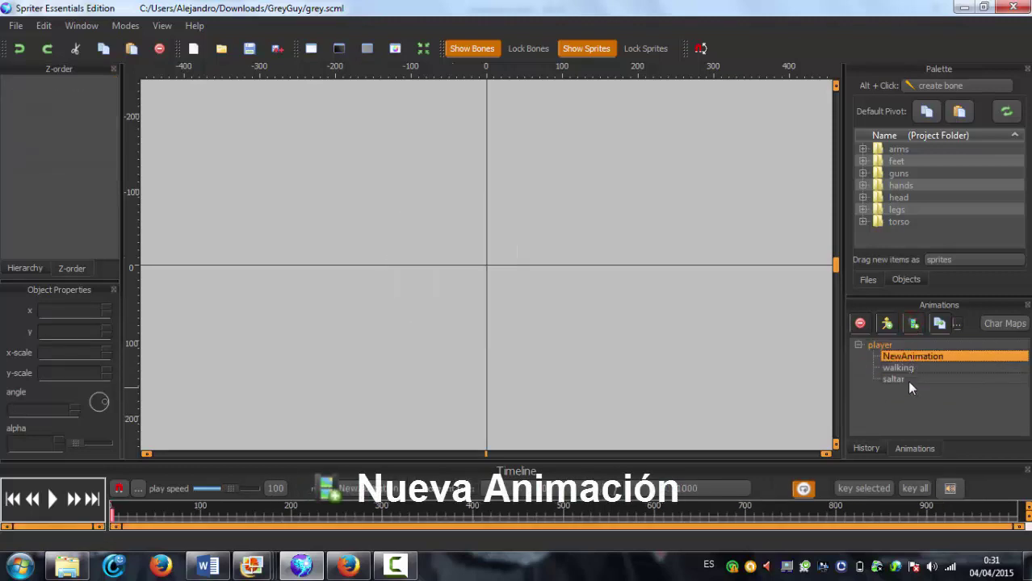
double_click(908, 357)
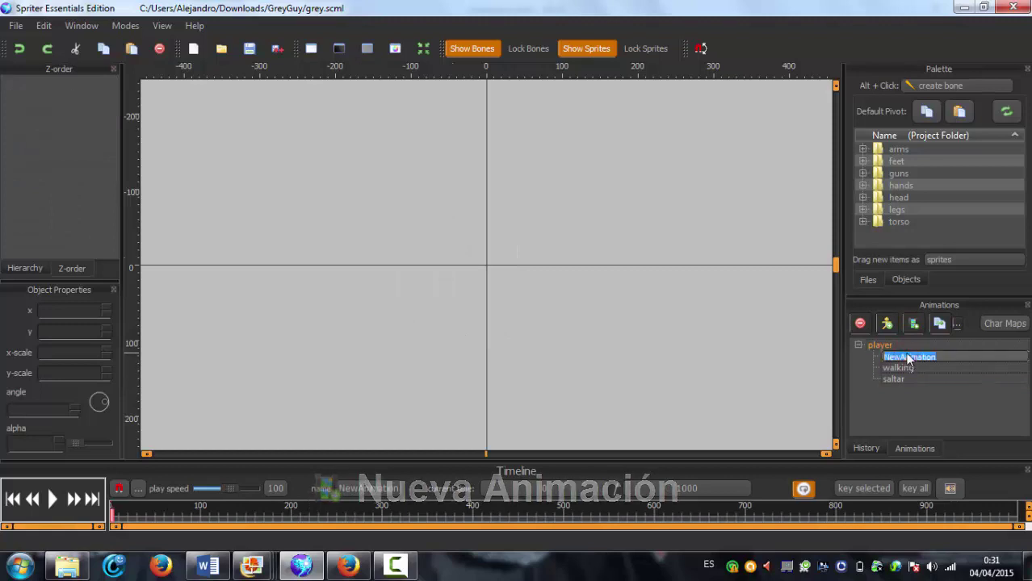
text(morir)
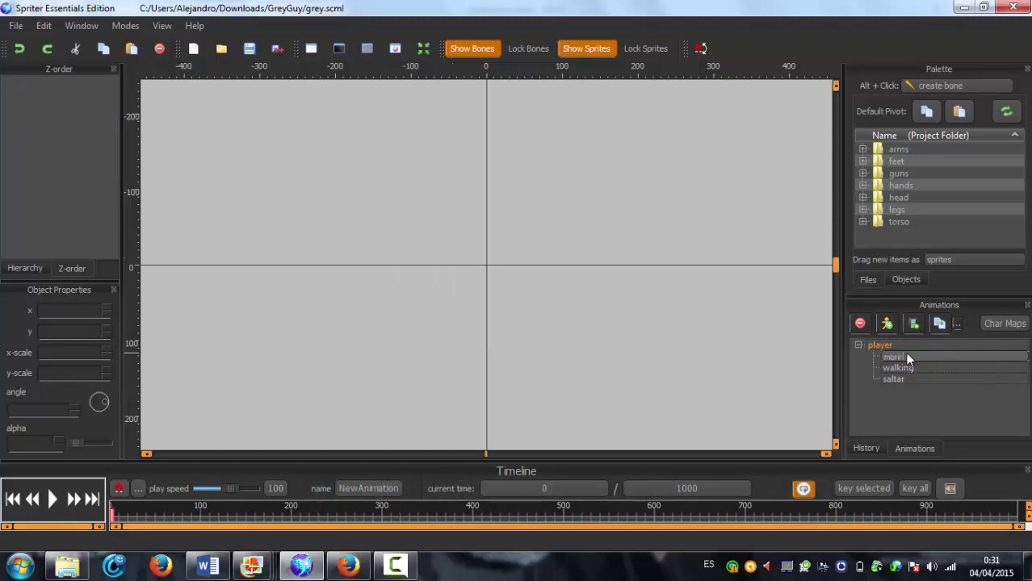
key(Return)
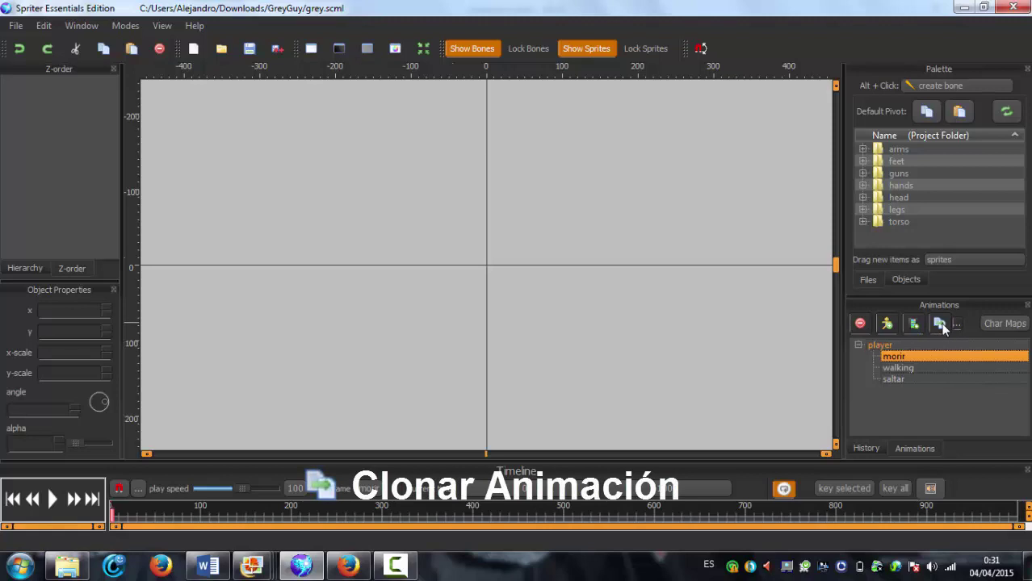
Clone the walking animation and delete the clone.
click(909, 368)
click(891, 381)
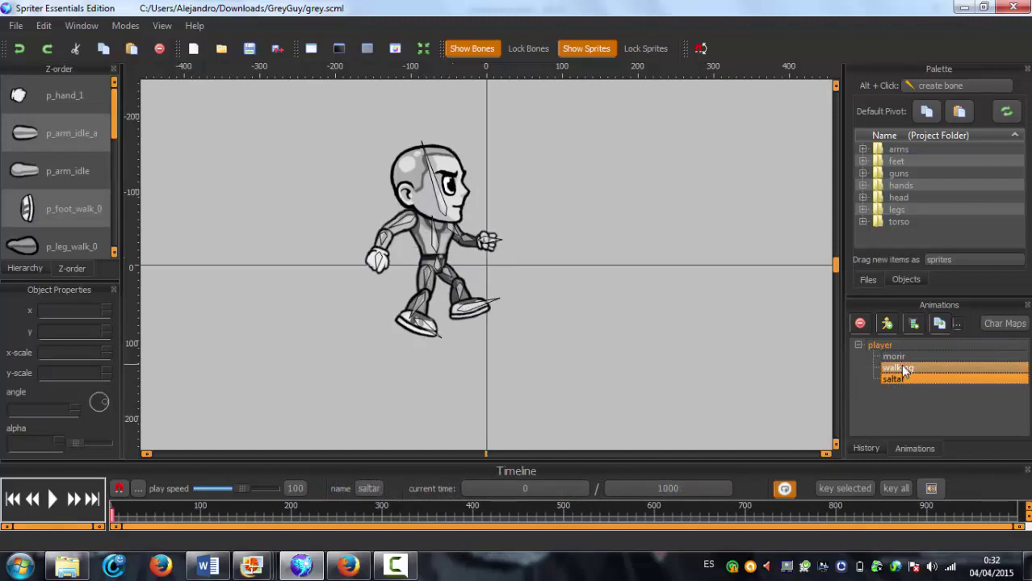
click(902, 368)
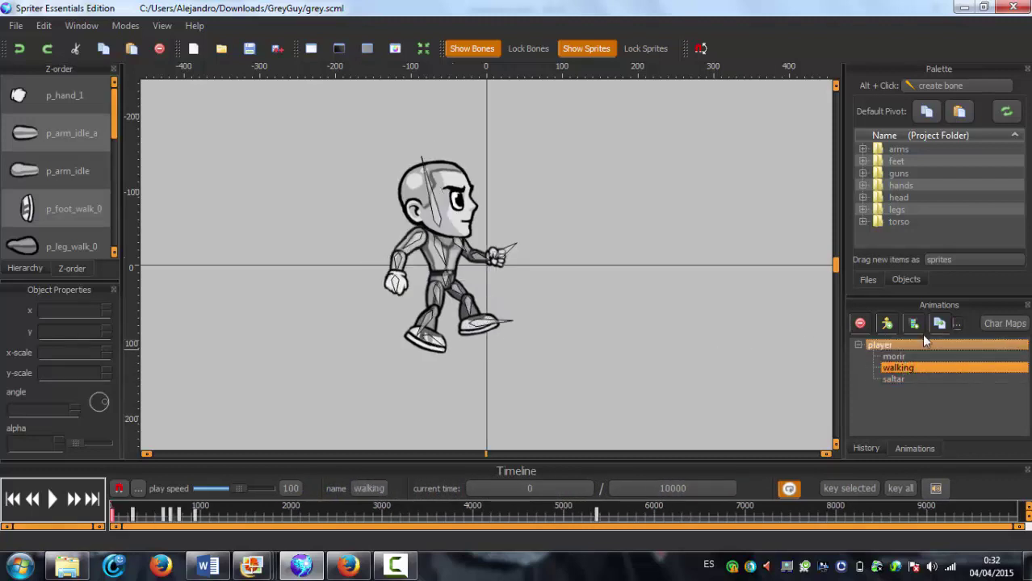
click(941, 324)
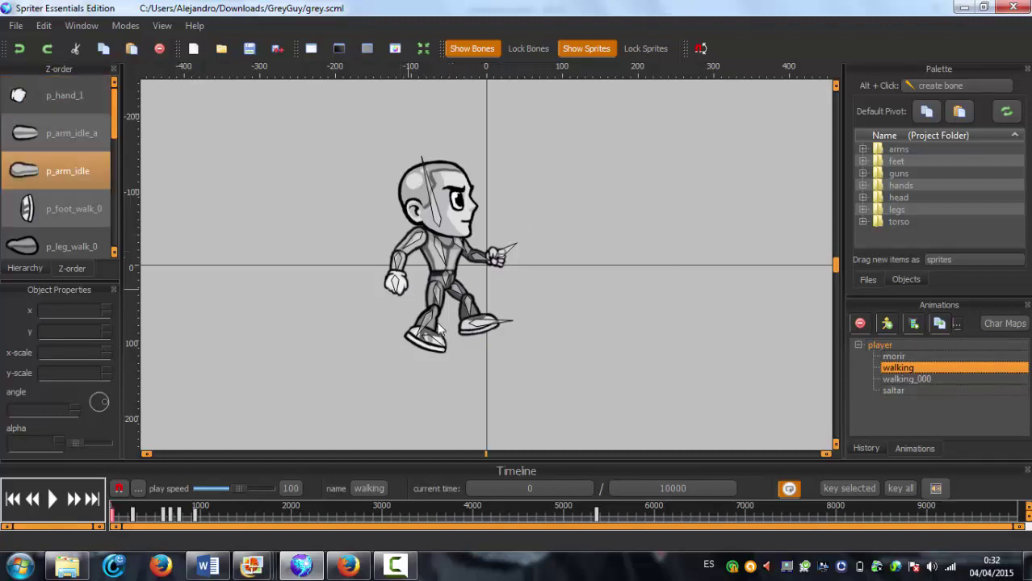
click(932, 379)
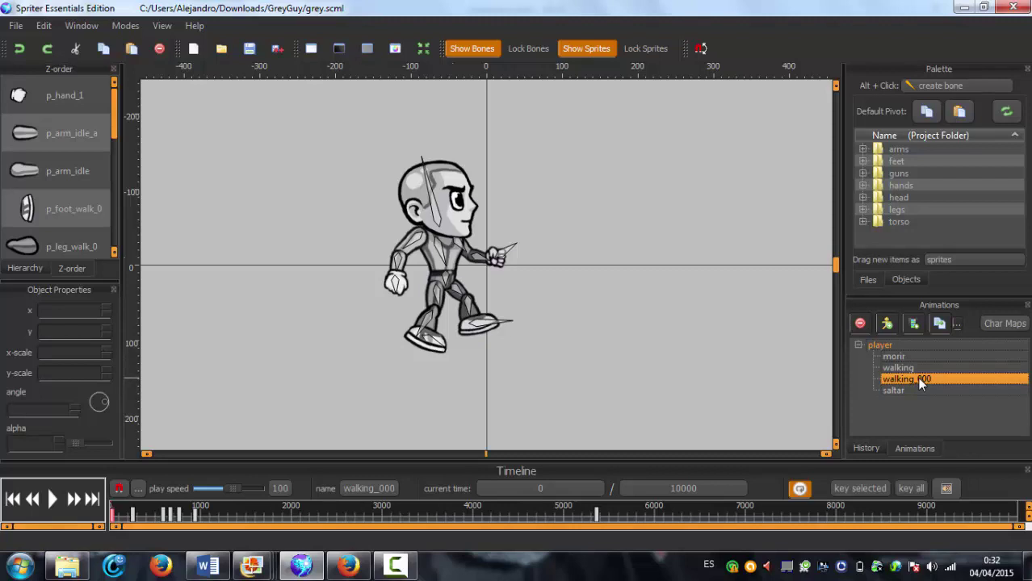
click(859, 324)
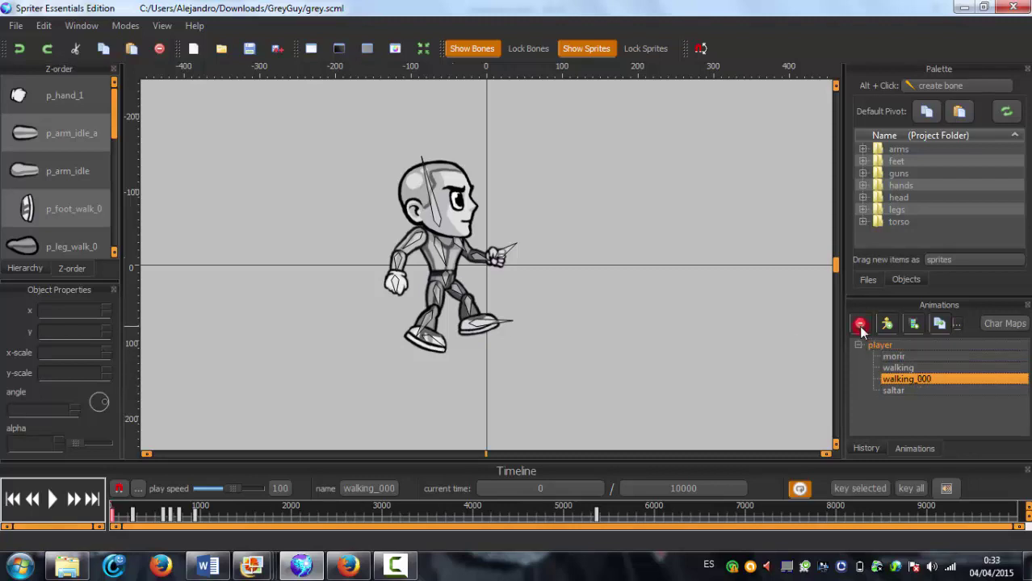
Copy all the character's sprites and bones from the saltar animation and paste them into the empty morir animation.
click(909, 357)
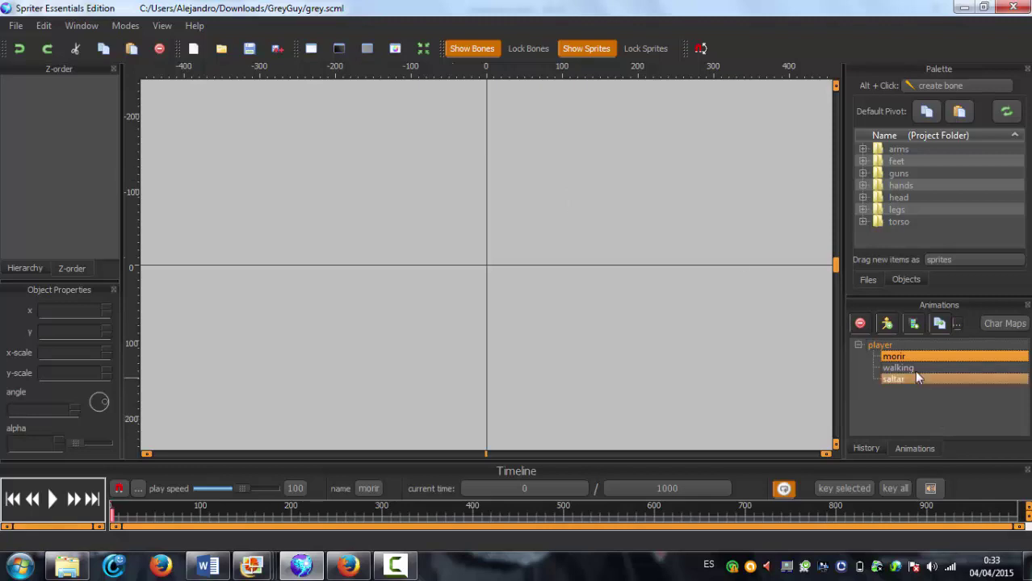
click(891, 381)
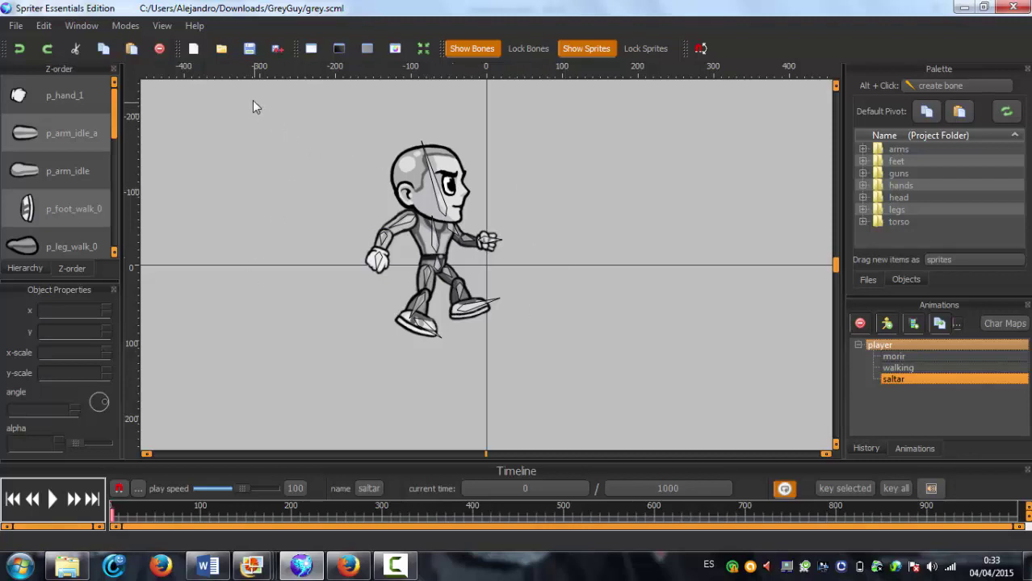
click(442, 223)
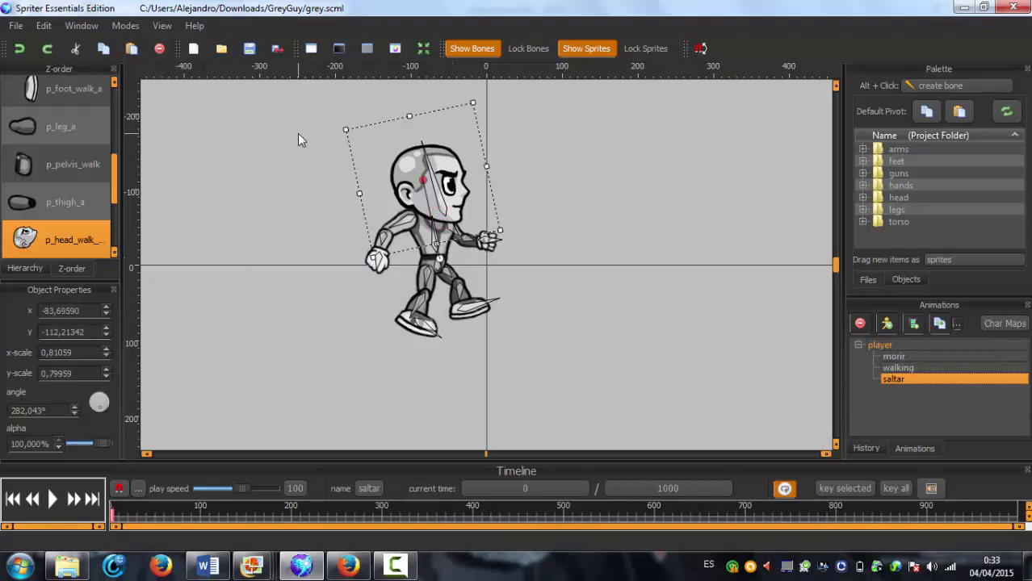
key(ctrl+a)
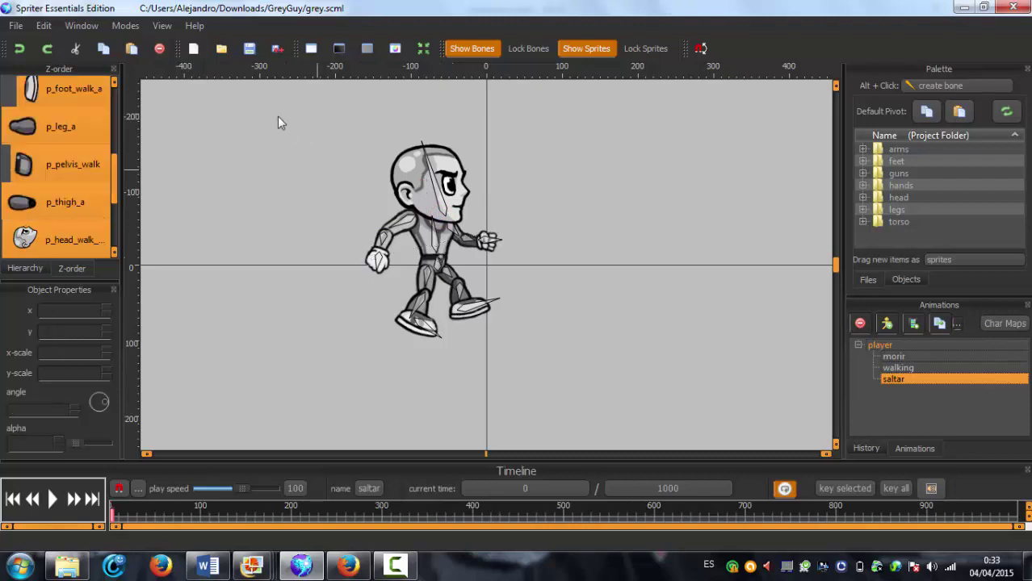
drag(281, 105, 584, 379)
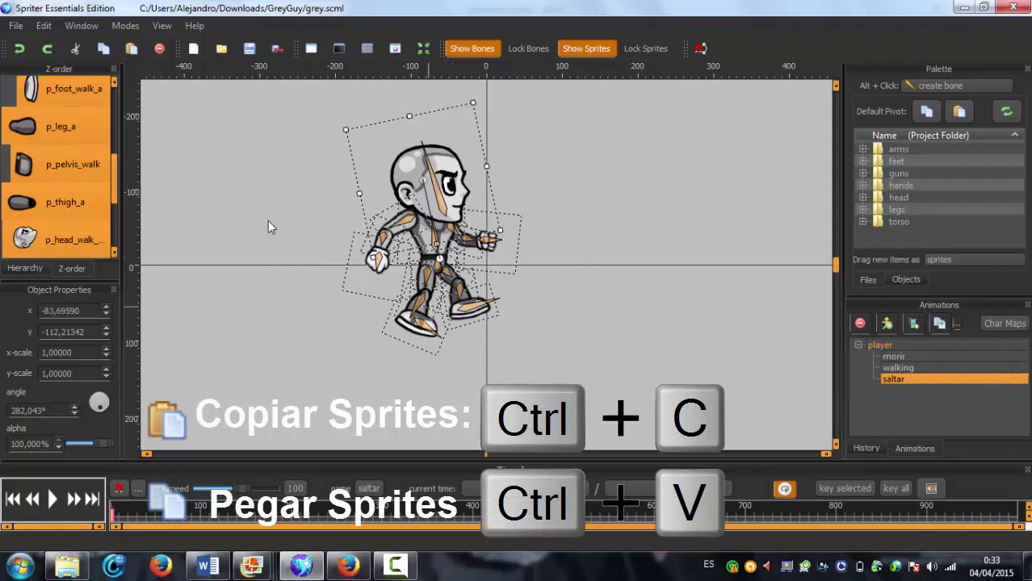
click(103, 50)
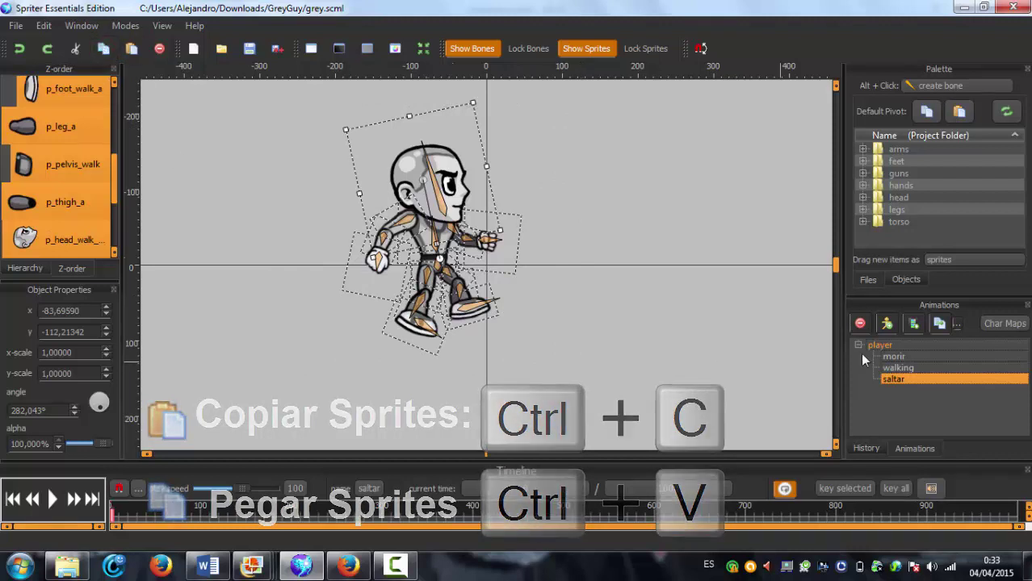
click(925, 360)
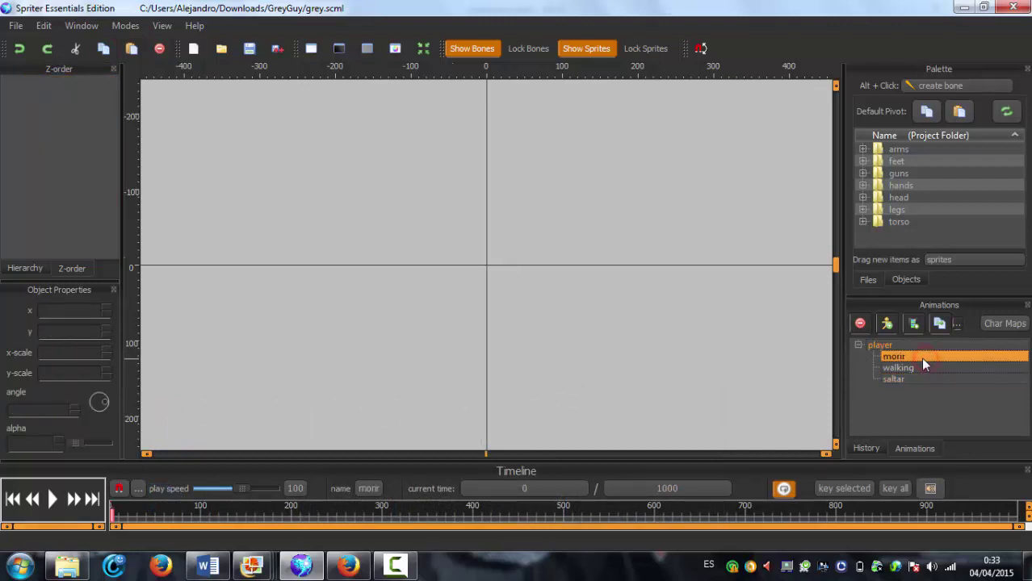
click(132, 50)
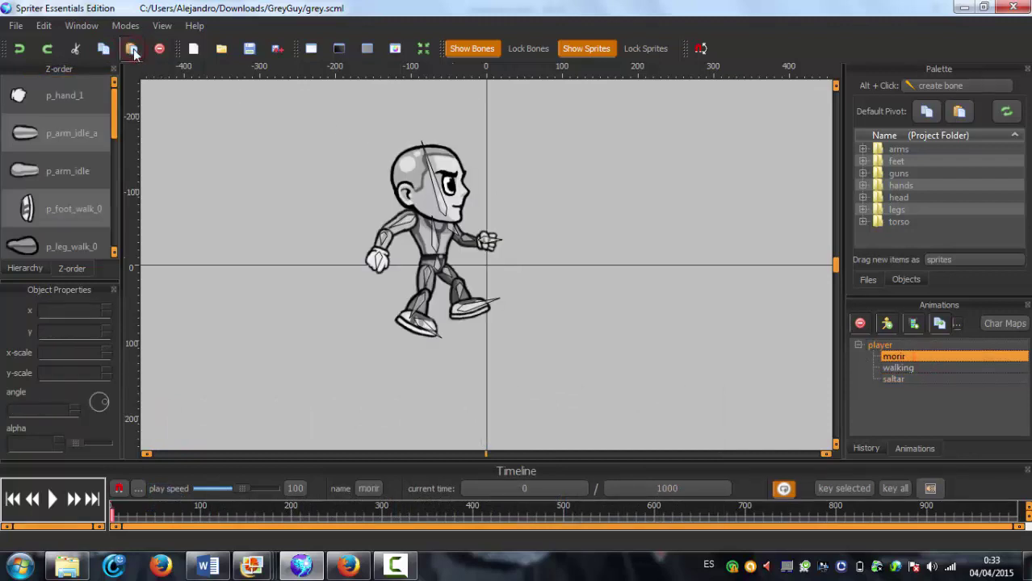
click(608, 223)
click(407, 257)
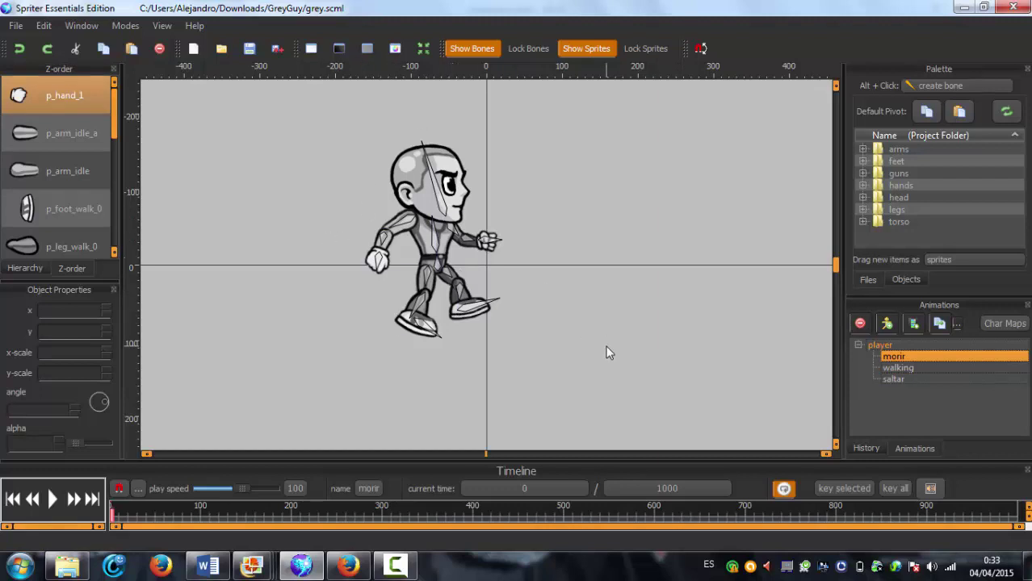
Pose the near arm differently near the start and at time 768 of the saltar animation by rotating its bones.
click(893, 379)
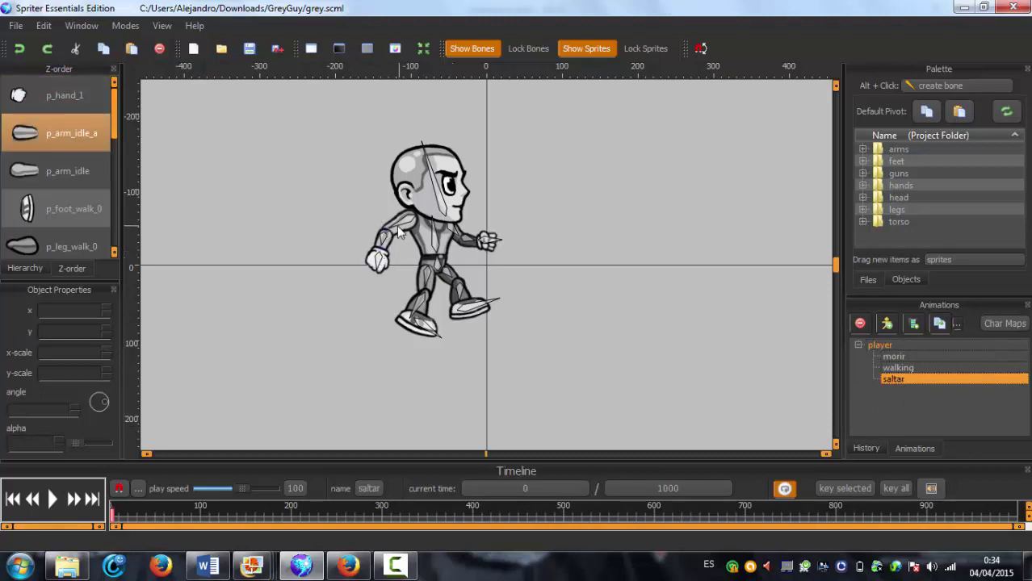
drag(385, 232, 397, 266)
click(51, 500)
click(51, 501)
key(ctrl+z)
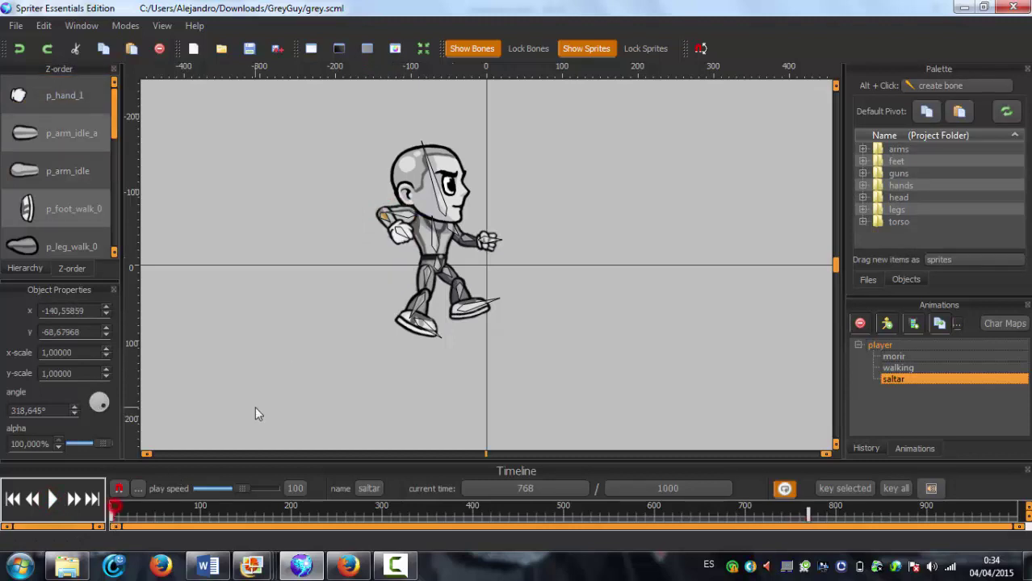
drag(403, 218, 396, 211)
Play and pause the saltar animation to check the arm movement.
click(51, 501)
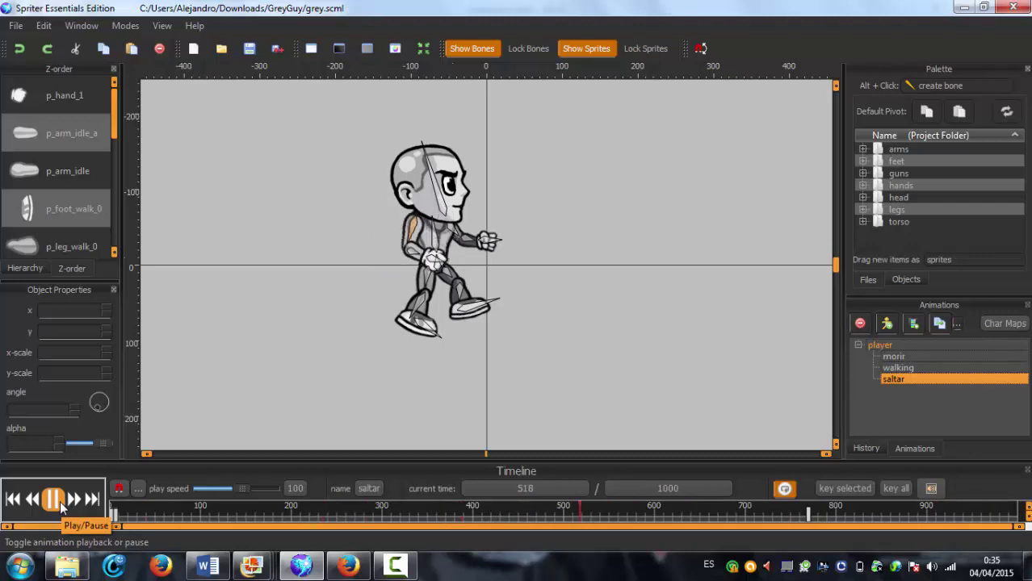
click(60, 500)
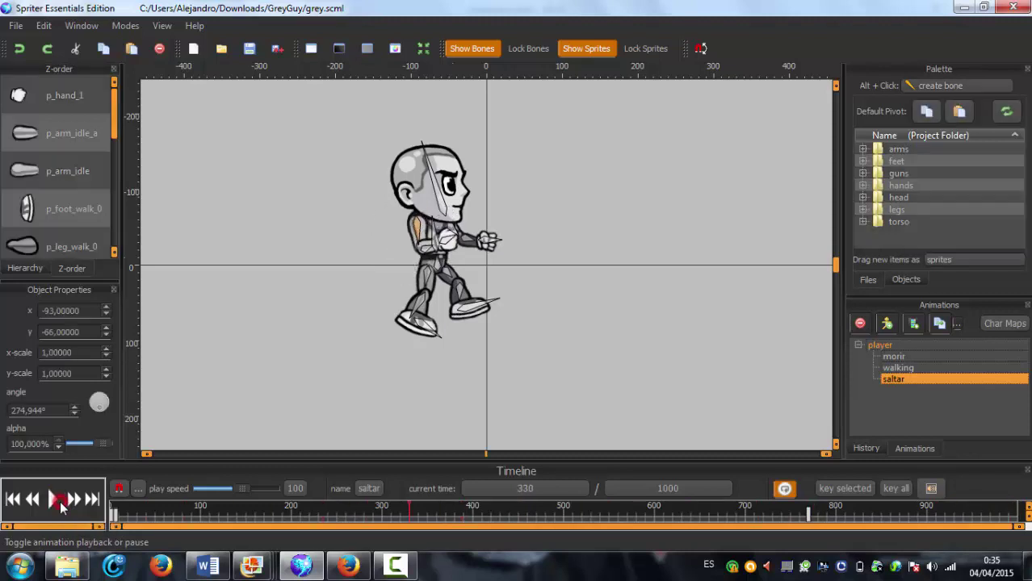
click(60, 501)
click(60, 501)
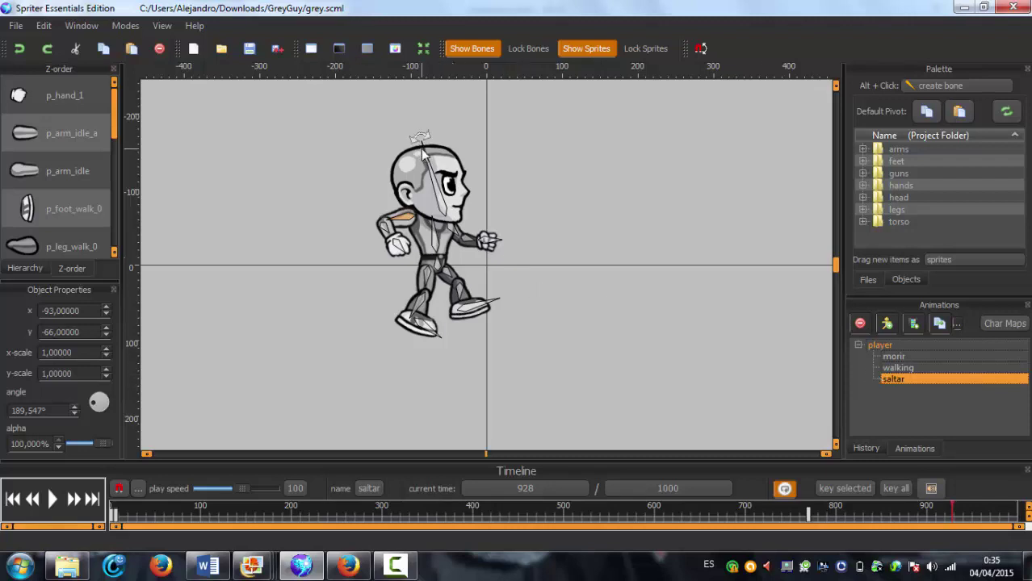
Rotate the head bone to about 108° at time 928, and scrub the saltar timeline to time 304.
mouse_move(419, 149)
mouse_down()
mouse_move(465, 158)
mouse_move(419, 140)
mouse_up()
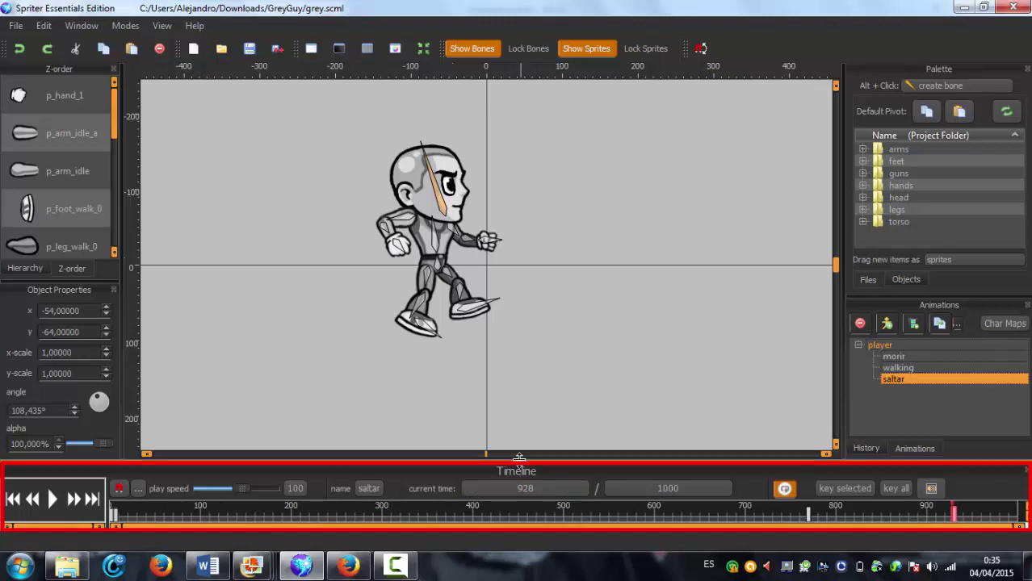
click(138, 508)
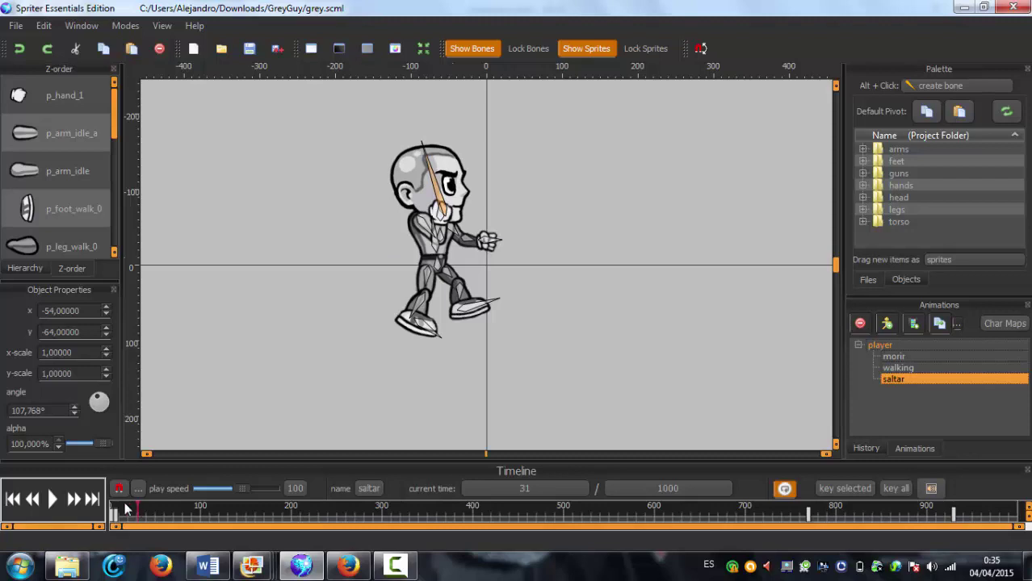
drag(137, 502, 384, 516)
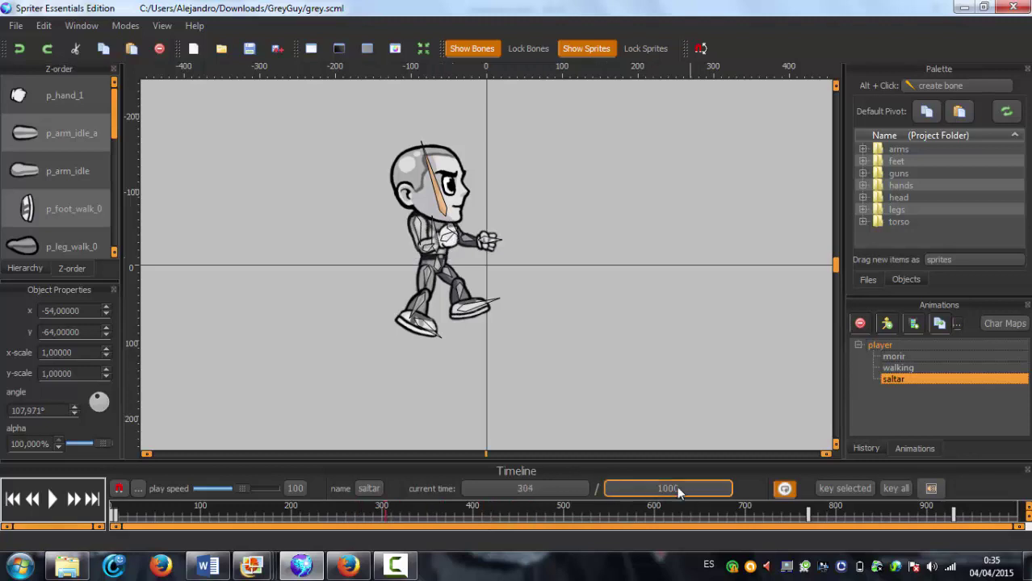
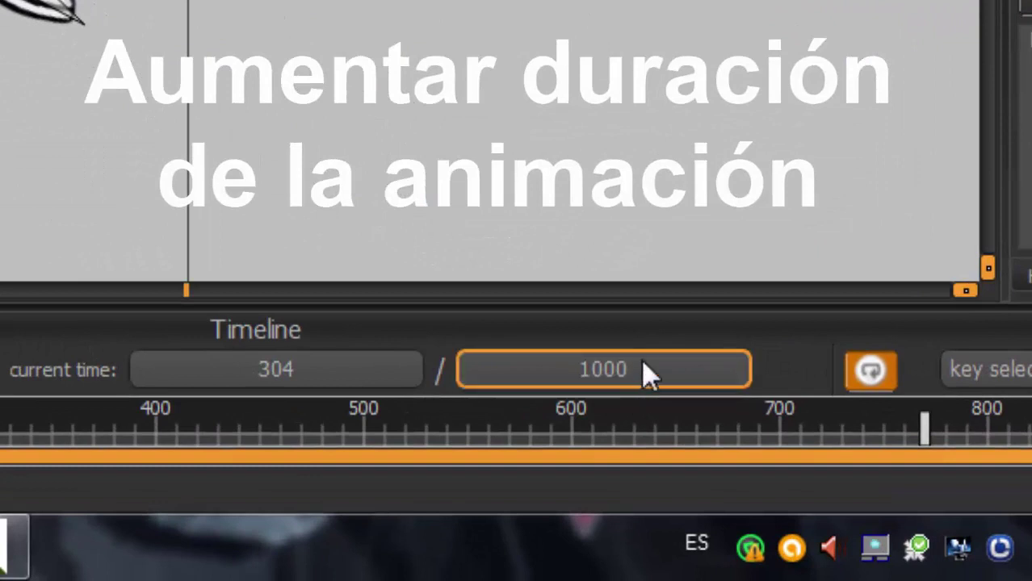
Lengthen the saltar animation to 10000 without stretching its keys.
click(641, 360)
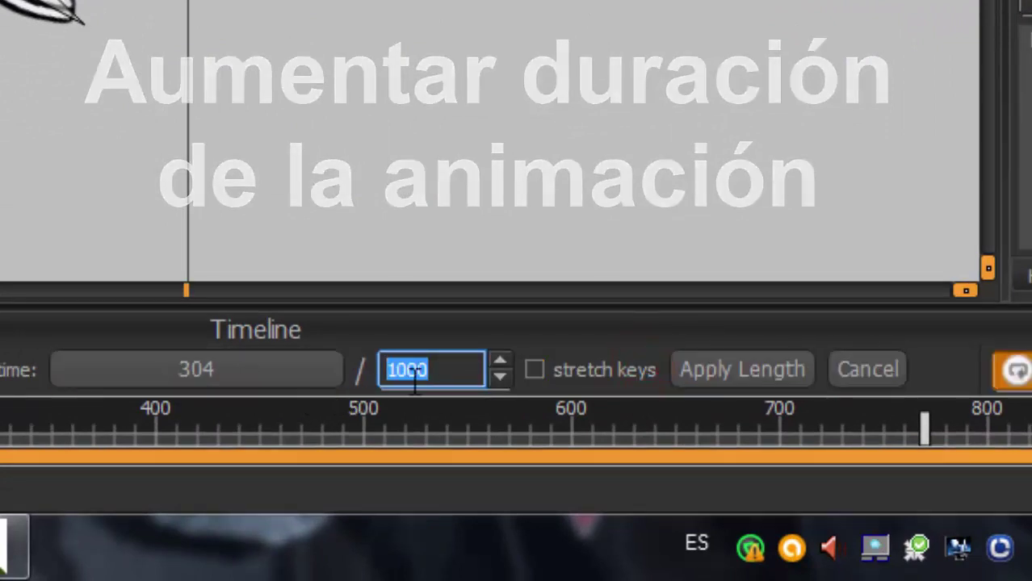
text(10000)
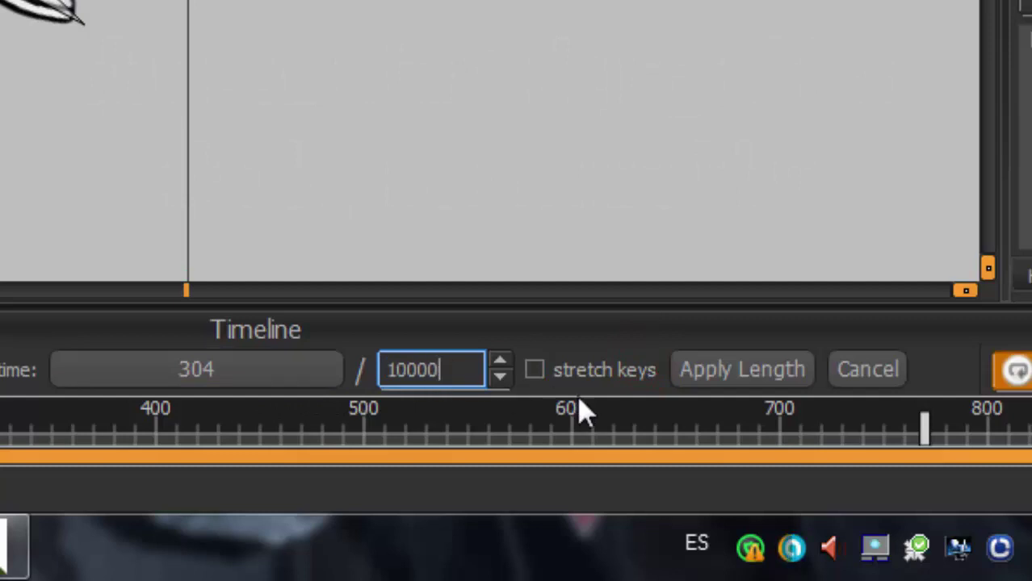
click(757, 372)
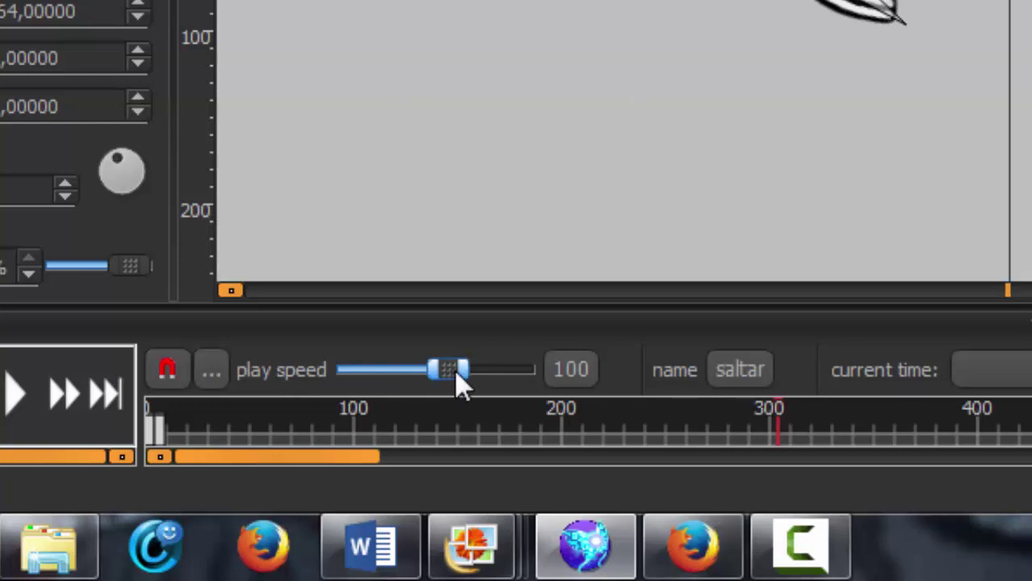
Raise the play speed to 470% and play and pause the saltar animation to check the motion.
drag(454, 371, 502, 373)
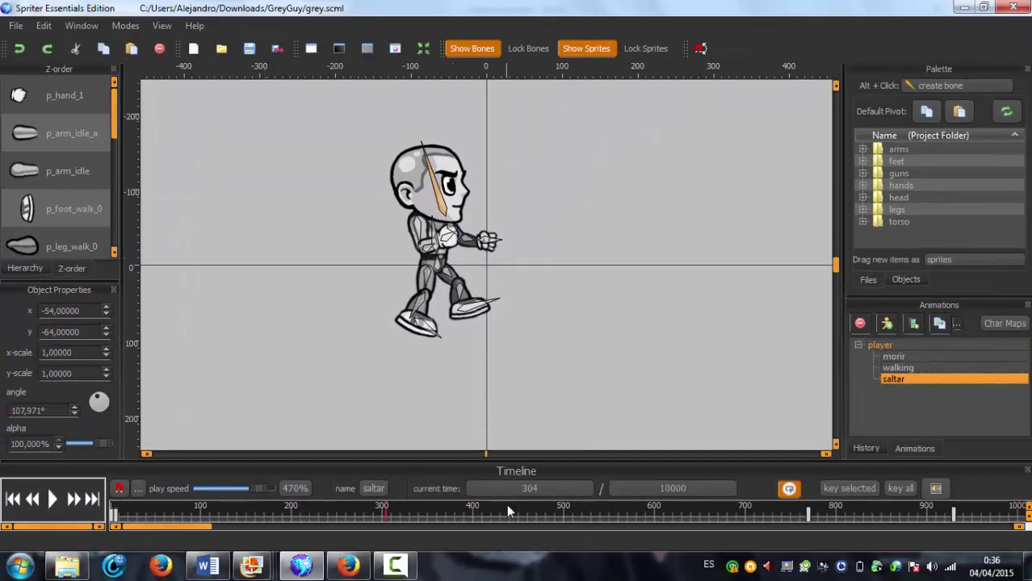
click(52, 499)
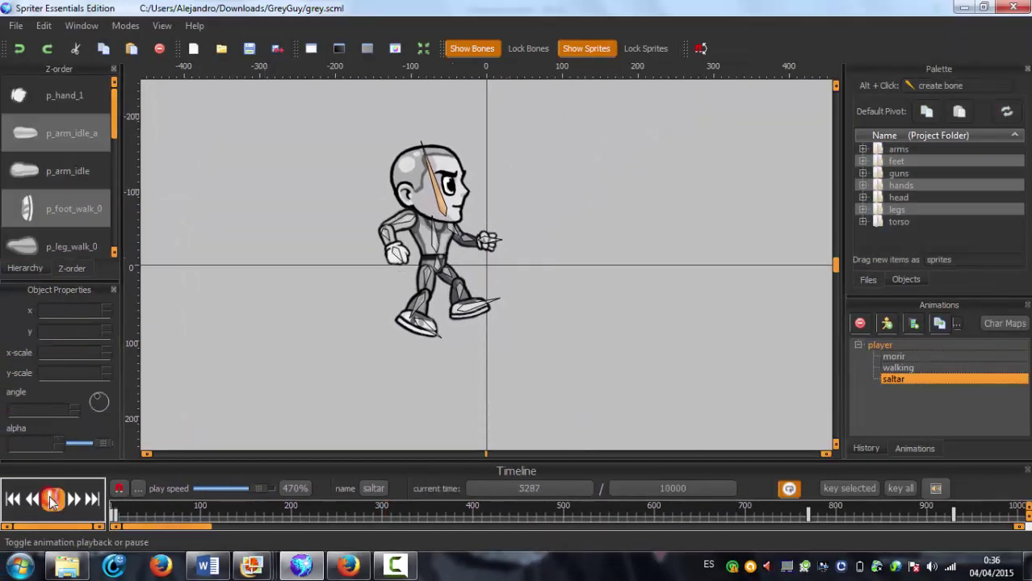
click(51, 499)
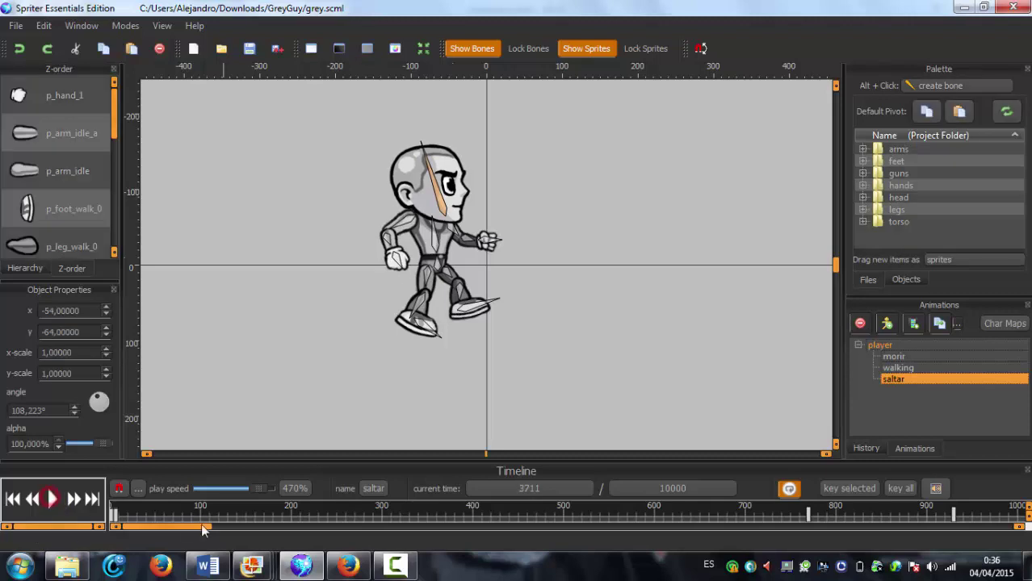
click(118, 512)
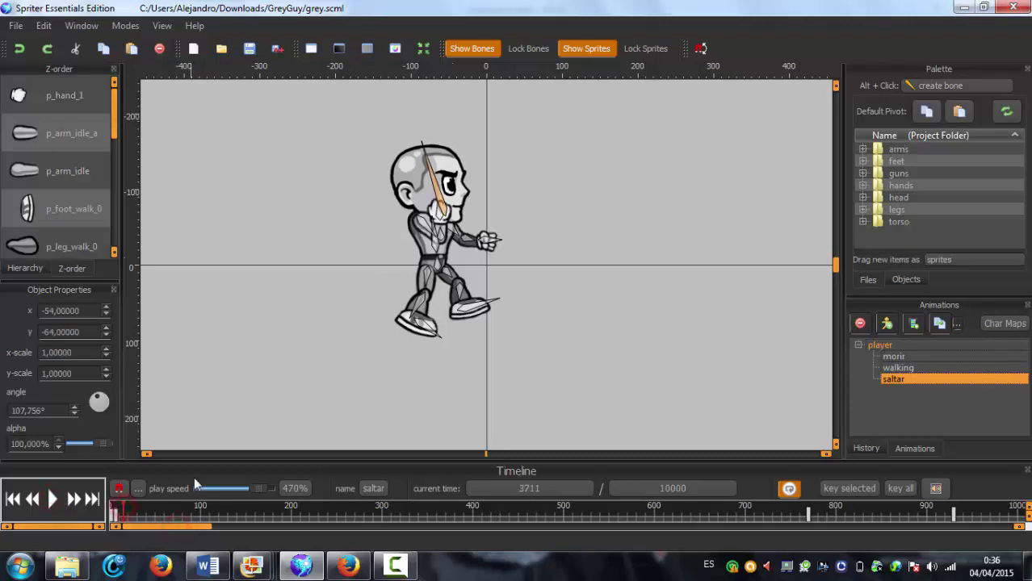
click(52, 499)
click(52, 499)
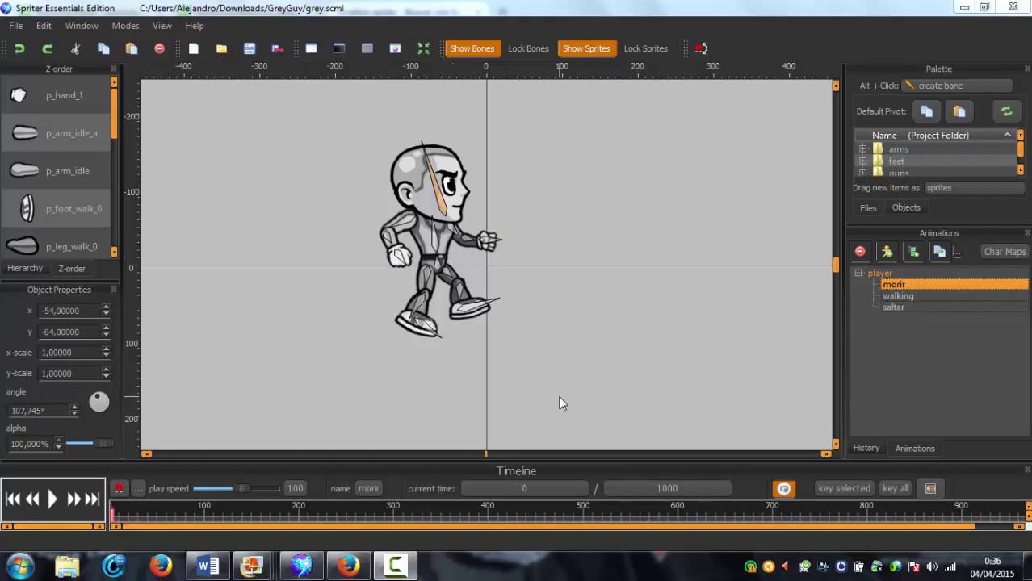
click(377, 253)
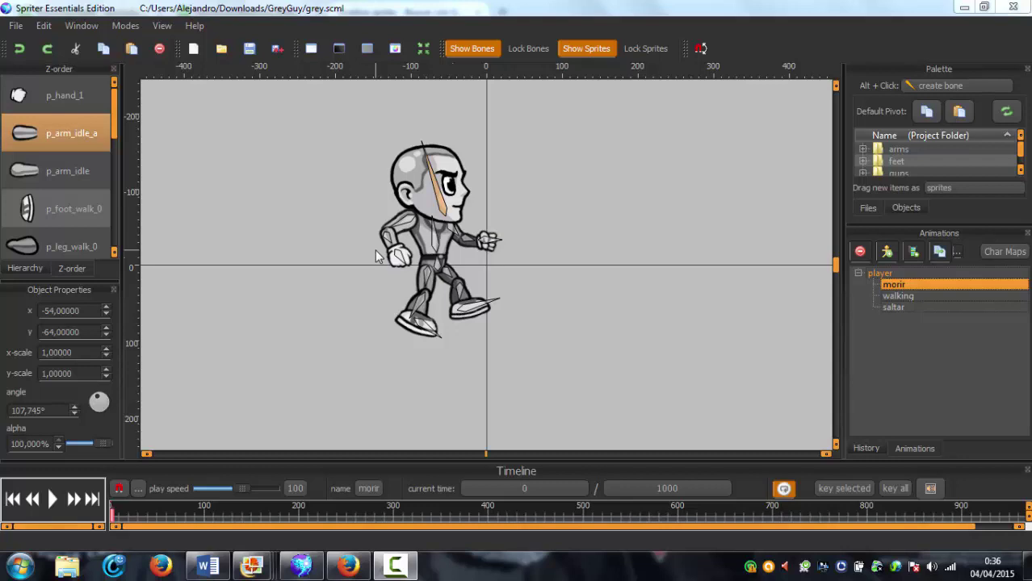
click(376, 256)
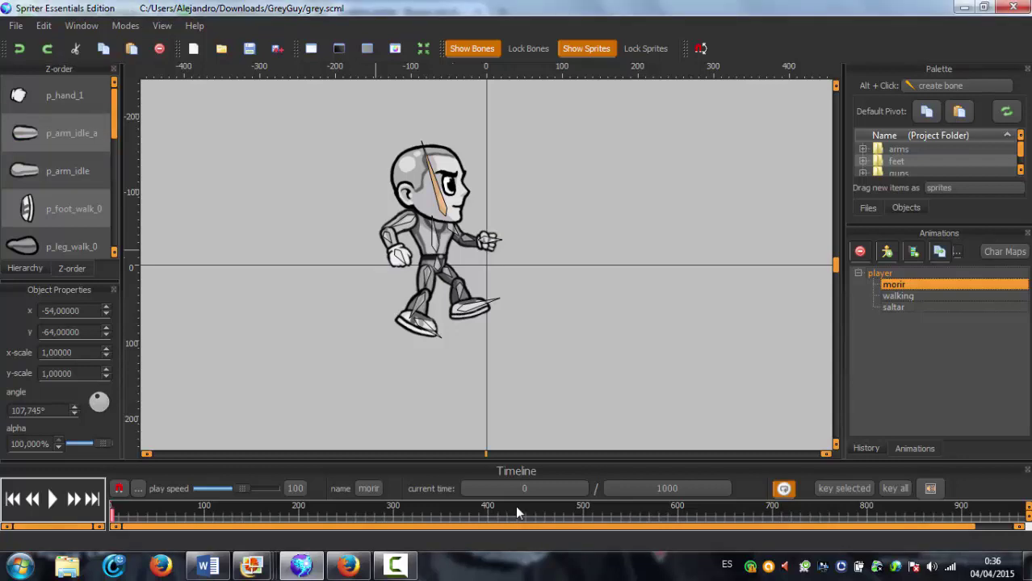